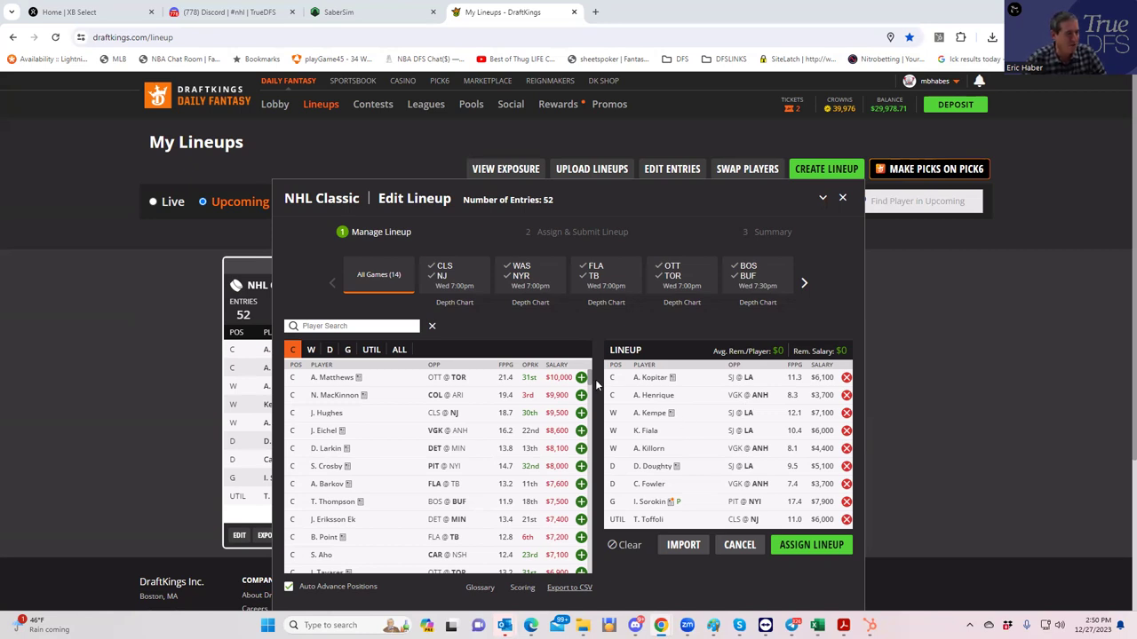
Look through the games and start times of the NHL Classic slate in the lineup editor.
{"action": "left_click", "coordinate": [804, 283]}
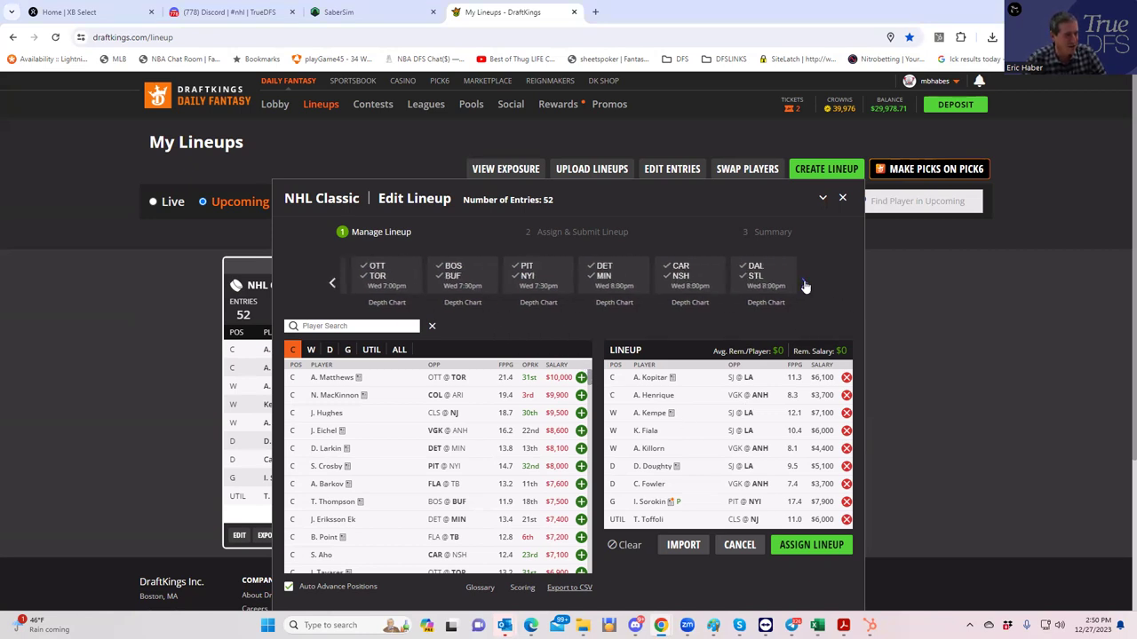
{"action": "left_click", "coordinate": [804, 284]}
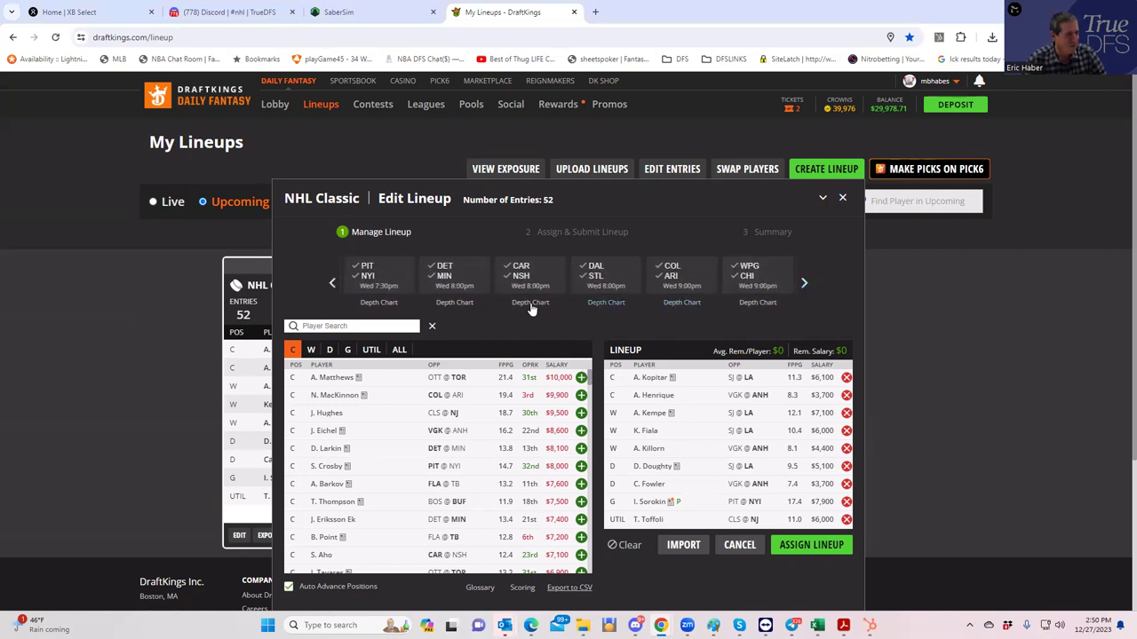
{"action": "left_click", "coordinate": [804, 284]}
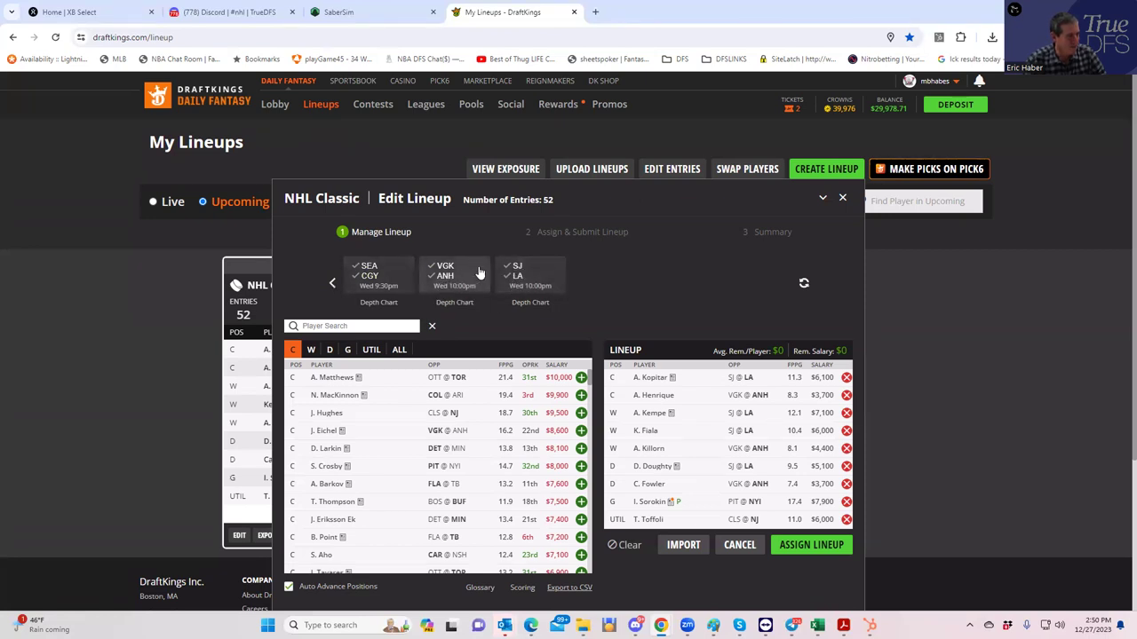
{"action": "left_click", "coordinate": [333, 286]}
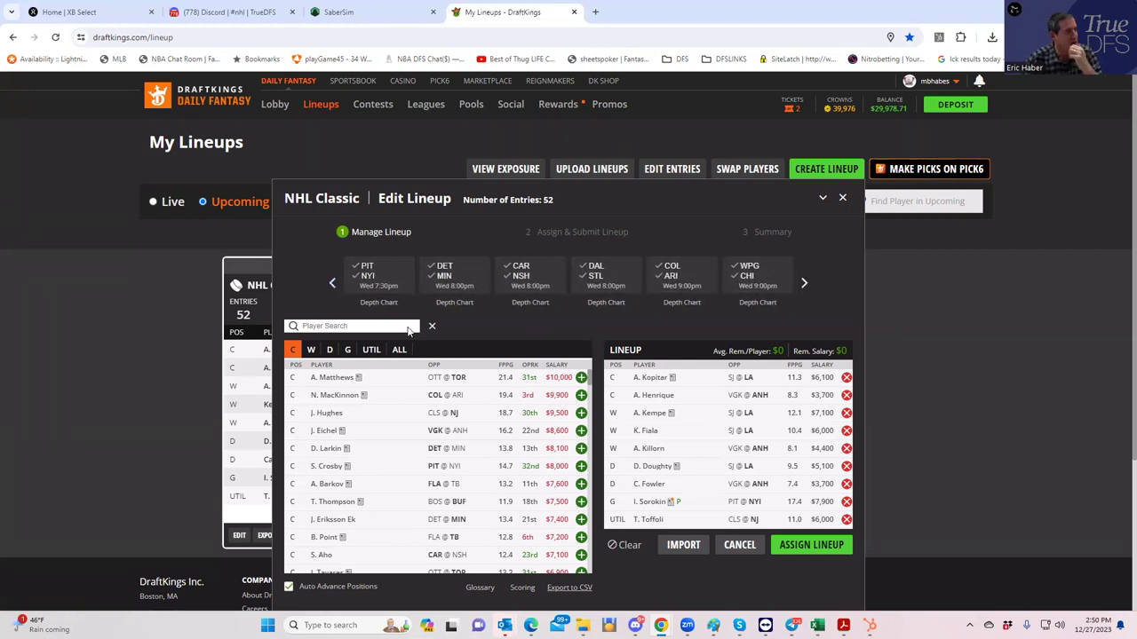
Switch to SaberSim and review the projected team goal totals for every game on the December 27 NHL slate.
{"action": "left_click", "coordinate": [343, 12]}
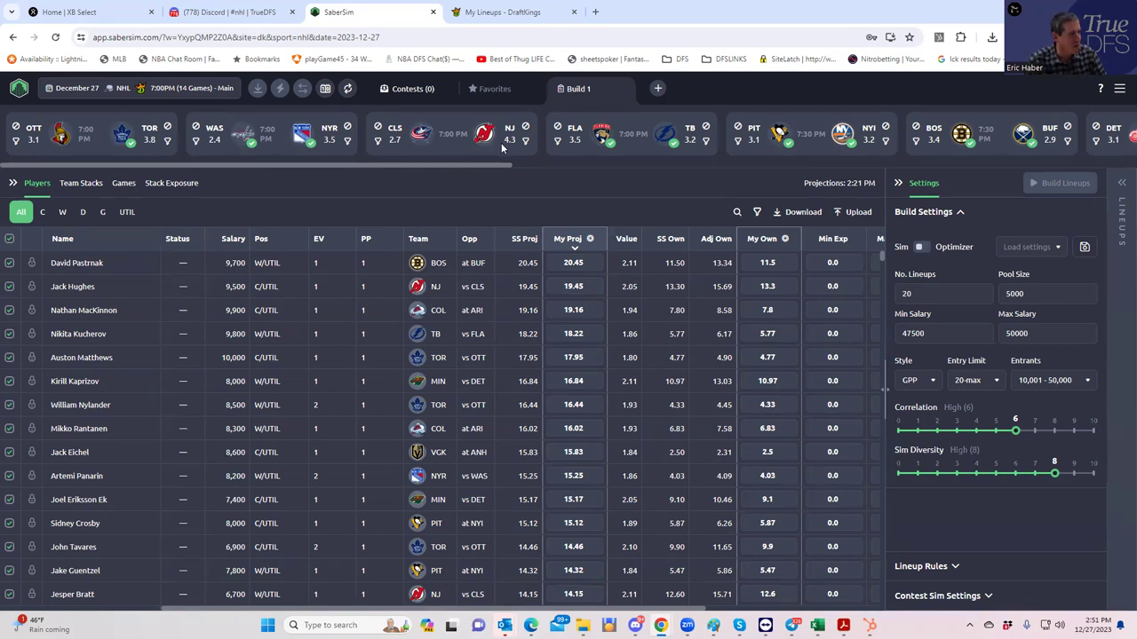
{"action": "left_click_drag", "start_coordinate": [498, 165], "coordinate": [1067, 162]}
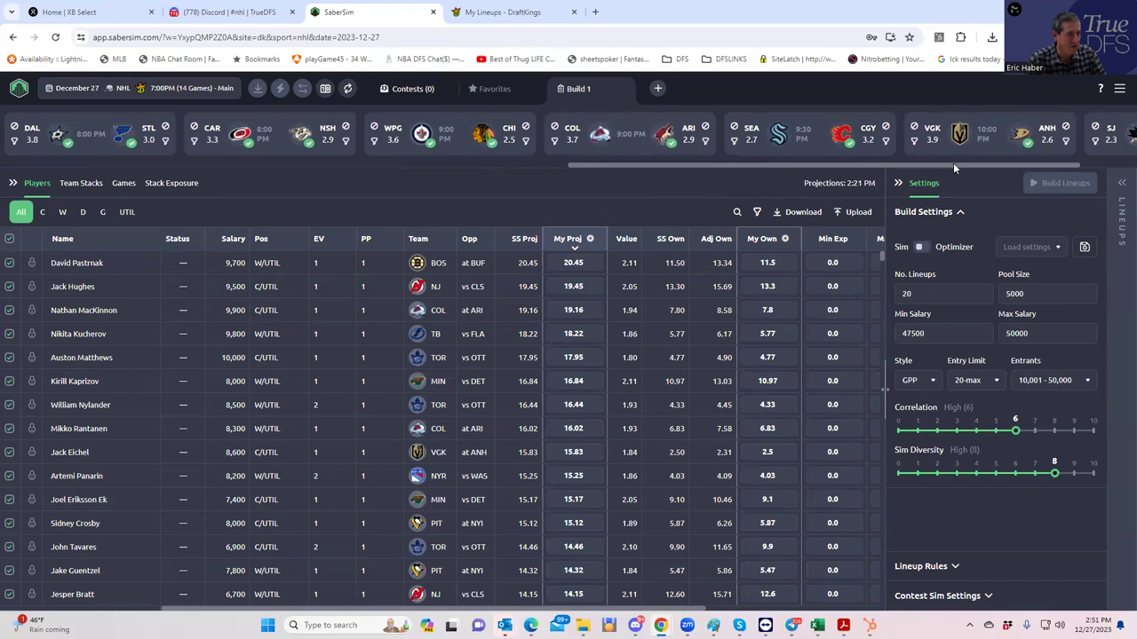
{"action": "left_click_drag", "start_coordinate": [953, 163], "coordinate": [1028, 159]}
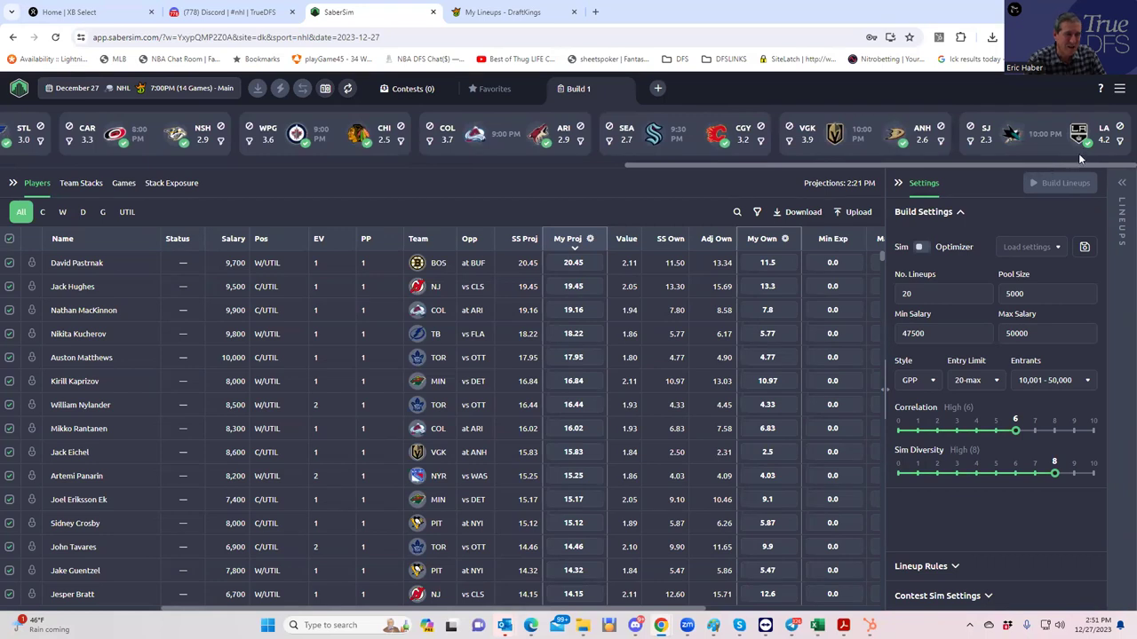
{"action": "scroll", "coordinate": [1024, 165], "scroll_direction": "left", "scroll_amount": 10}
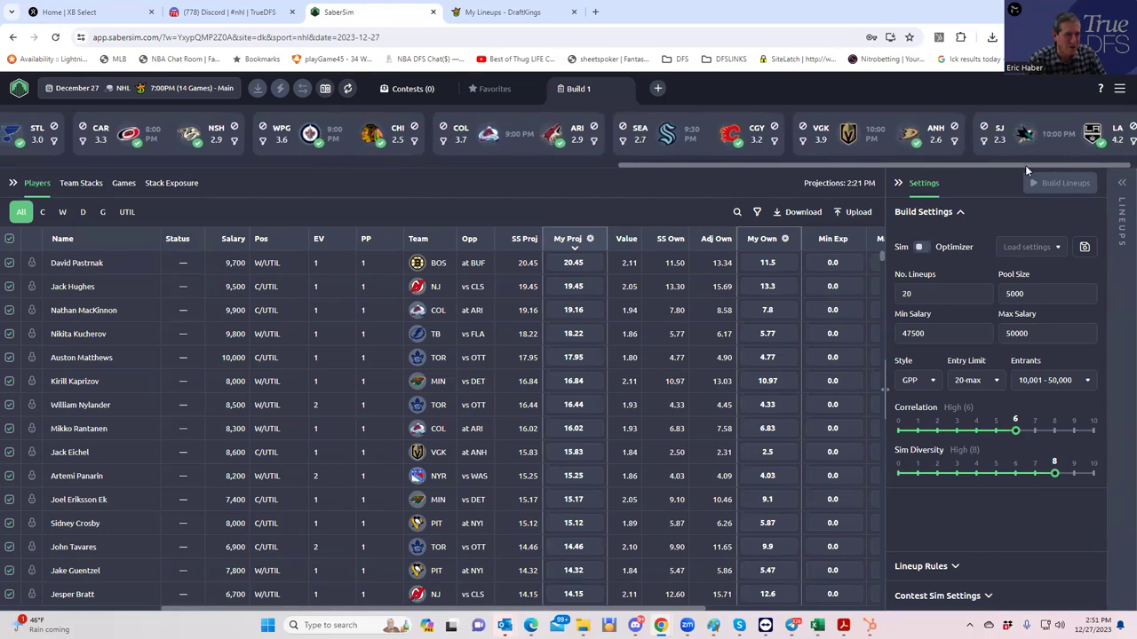
{"action": "left_click_drag", "start_coordinate": [522, 175], "coordinate": [366, 177]}
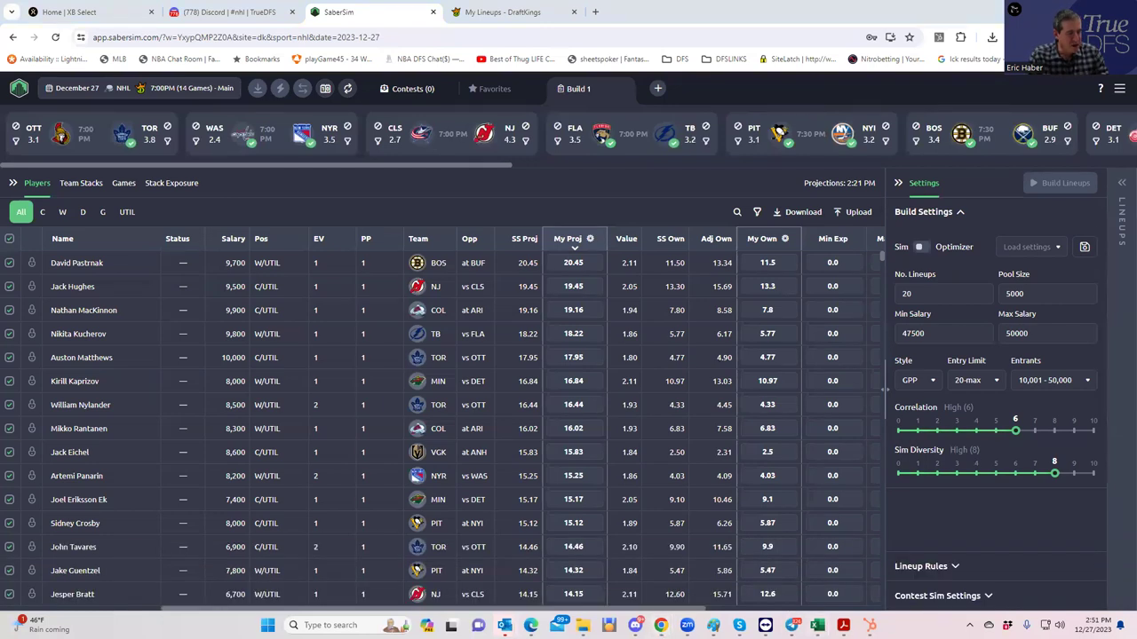
Switch to the NHLDK_Stacks workbook in Excel, enlarge its window and sort the raw stack column from largest to smallest.
{"action": "mouse_move", "coordinate": [817, 625]}
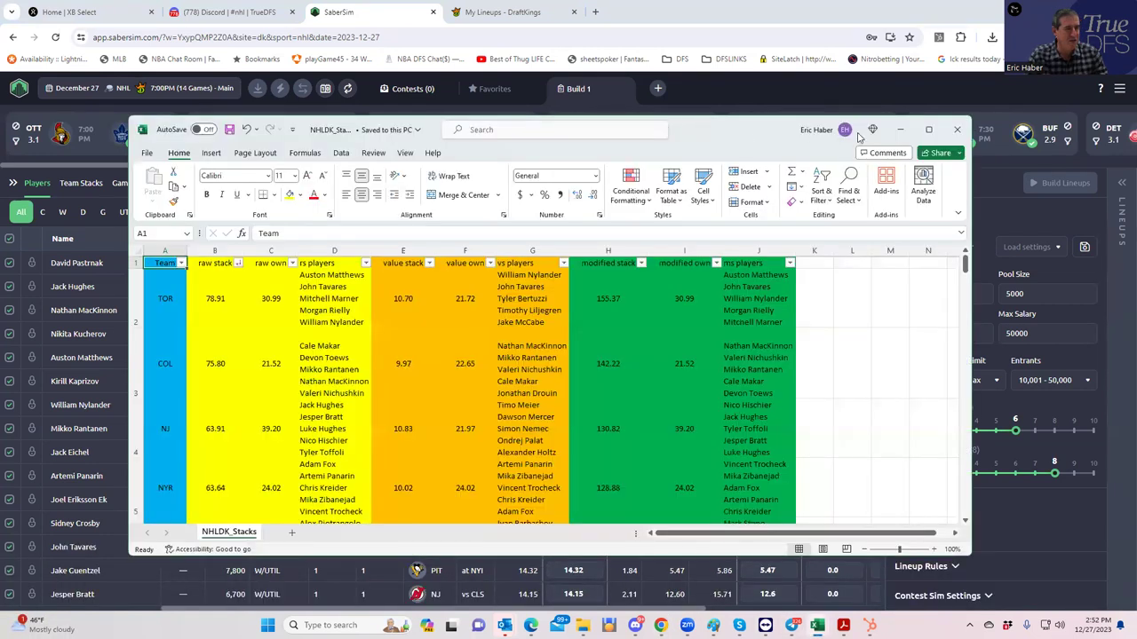
{"action": "left_click", "coordinate": [906, 124]}
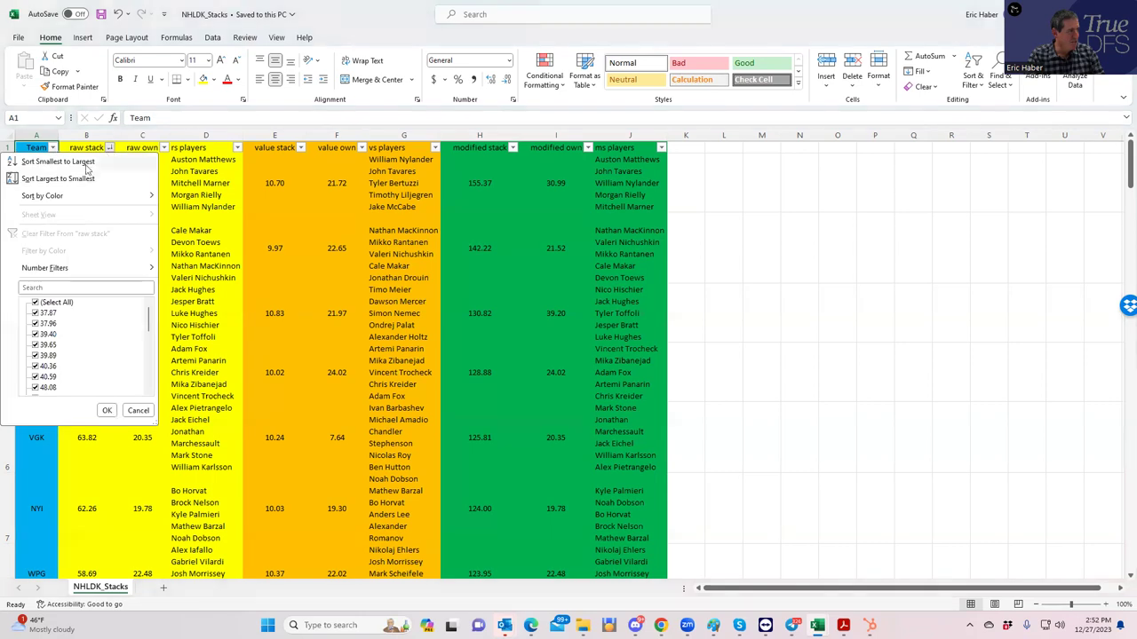
{"action": "left_click", "coordinate": [78, 179]}
Examine the raw stack scores of the top-ranked teams and COL's raw ownership.
{"action": "left_click", "coordinate": [30, 190]}
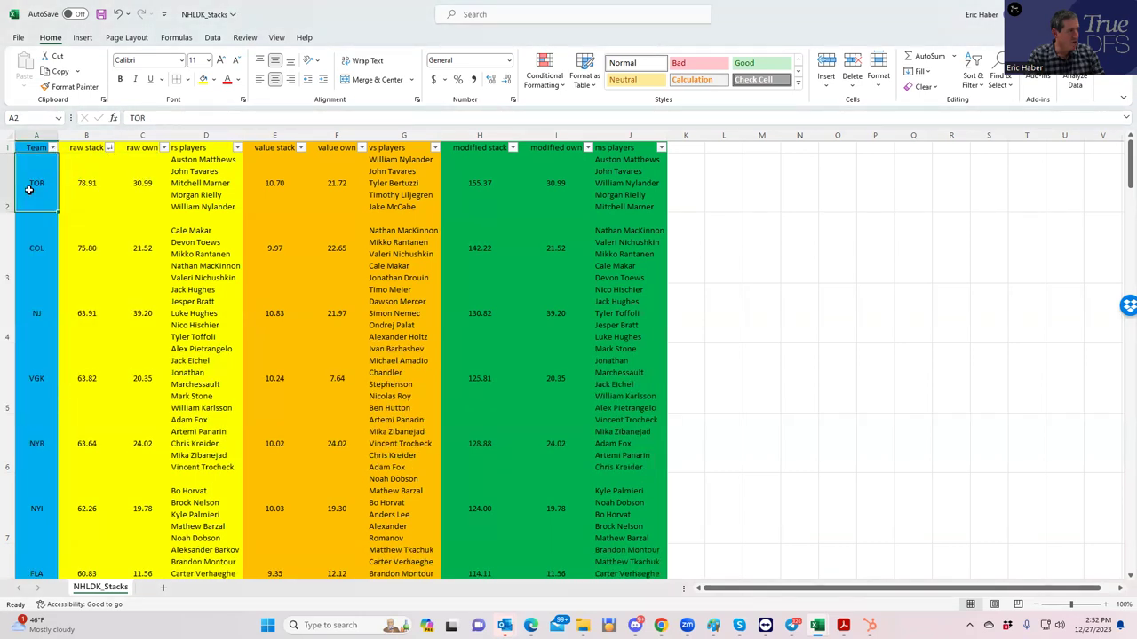
{"action": "left_click", "coordinate": [39, 245]}
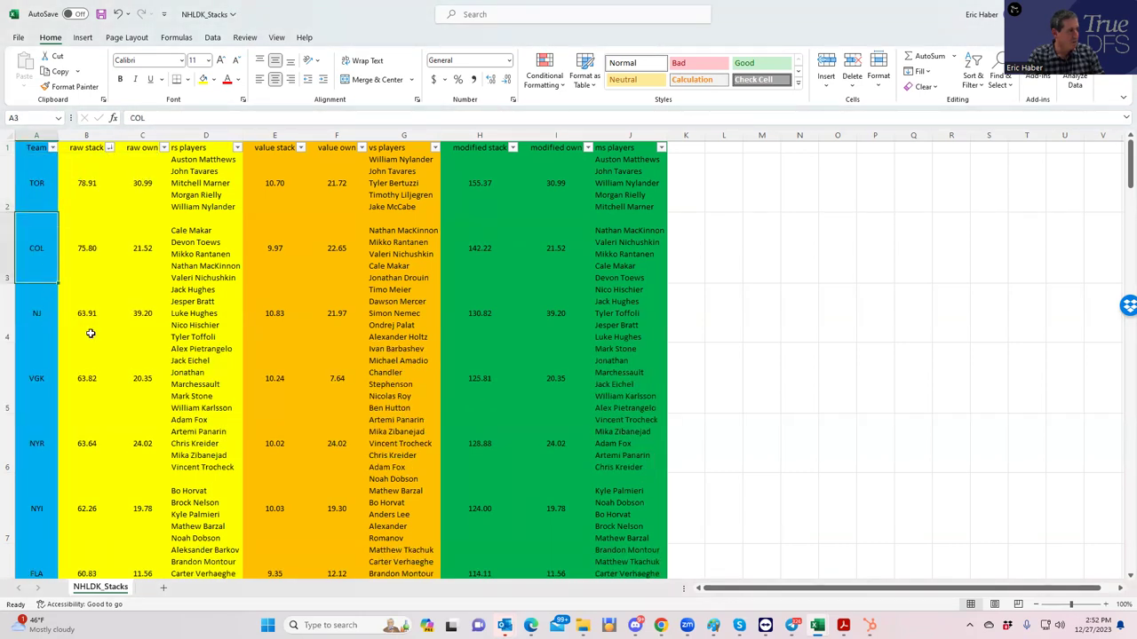
{"action": "left_click", "coordinate": [86, 246]}
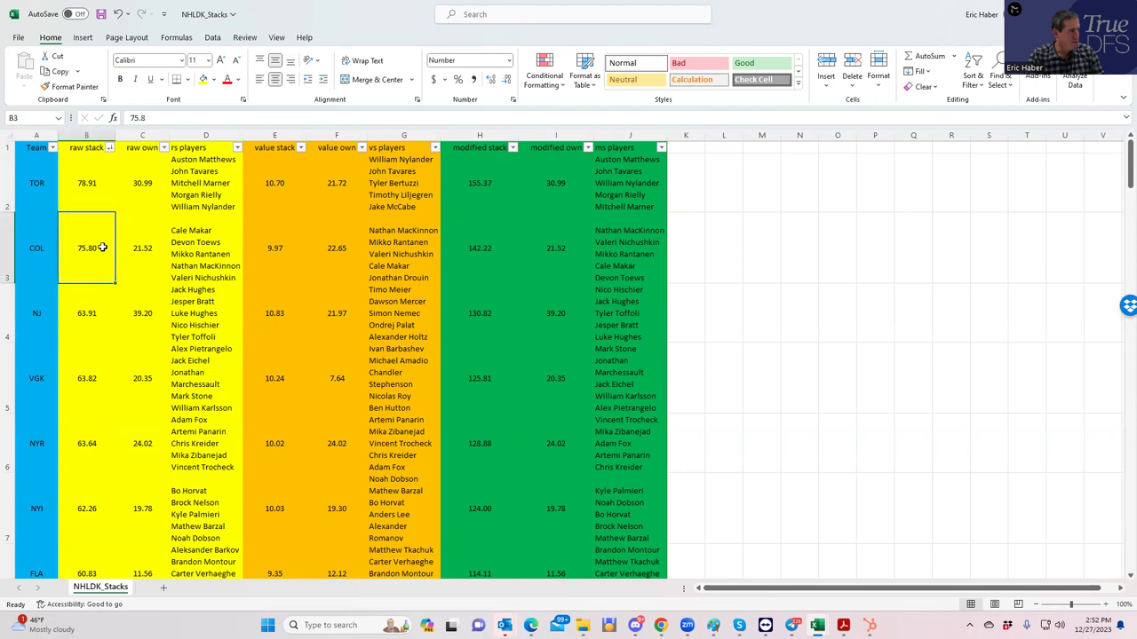
{"action": "left_click", "coordinate": [92, 310]}
{"action": "left_click", "coordinate": [68, 256]}
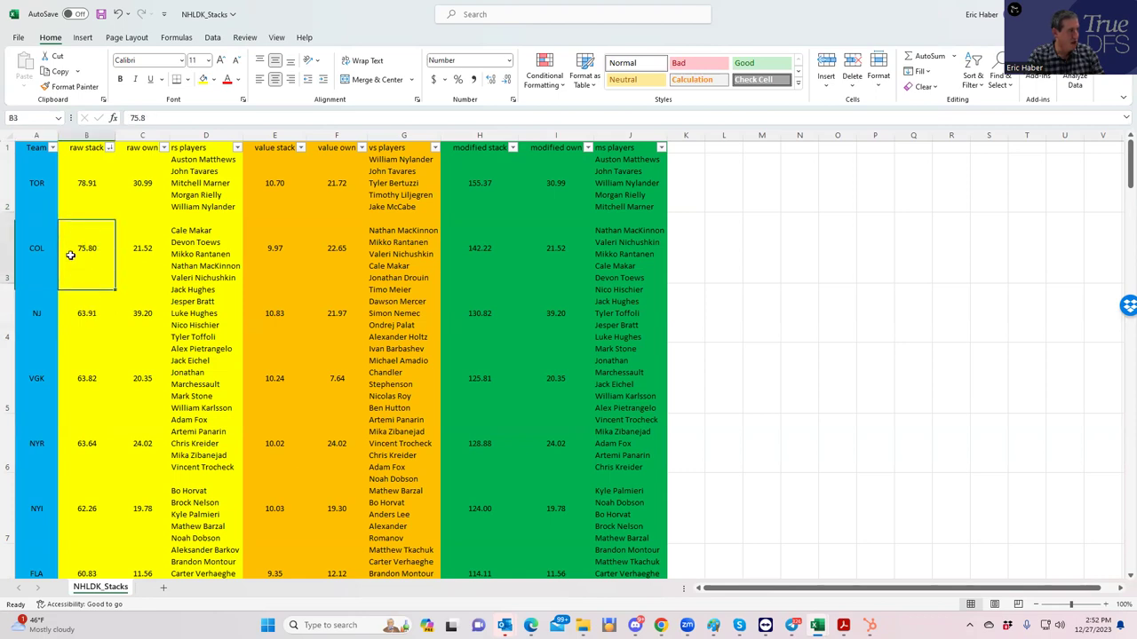
{"action": "left_click", "coordinate": [130, 247]}
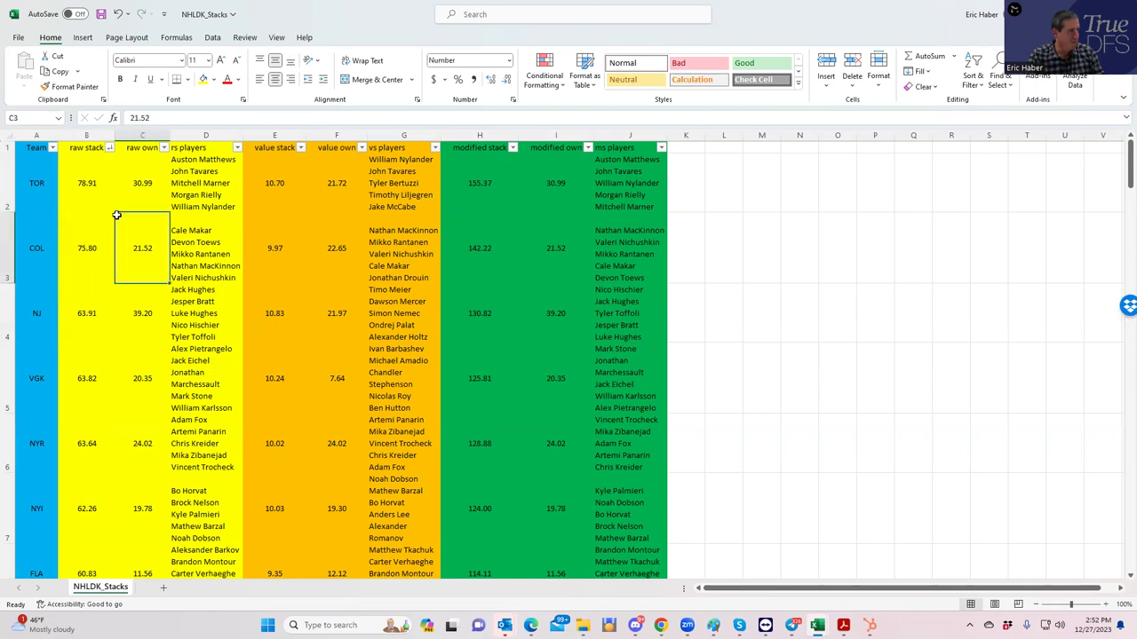
Sort the teams by value stack from largest to smallest and examine the value stack entries for LA and NJ.
{"action": "left_click", "coordinate": [301, 148]}
{"action": "left_click", "coordinate": [239, 180]}
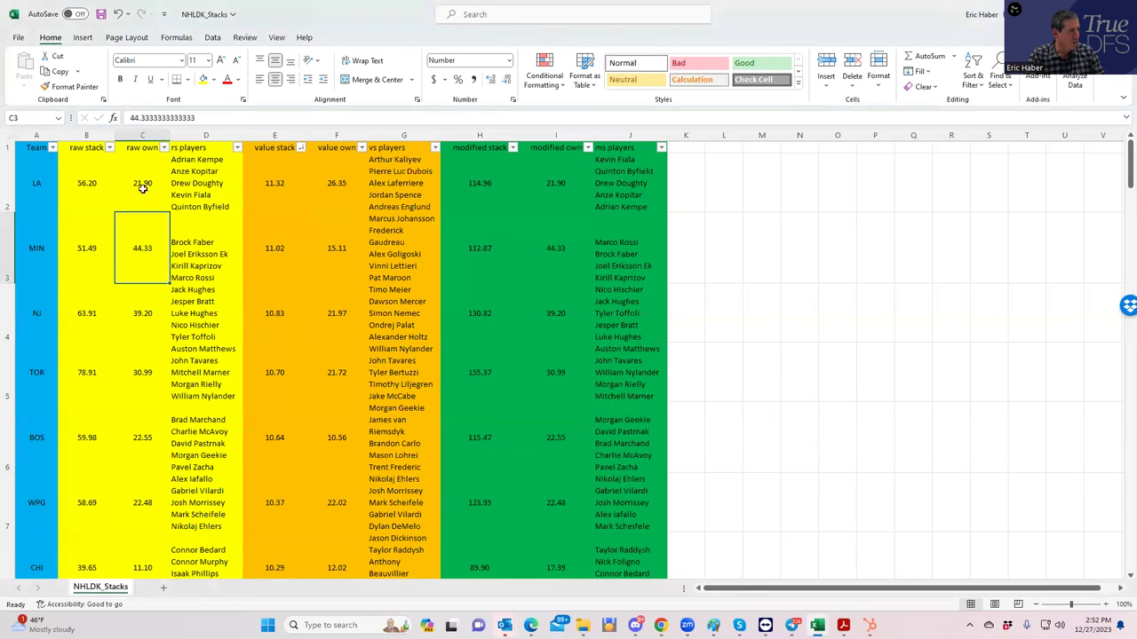
{"action": "left_click", "coordinate": [271, 185]}
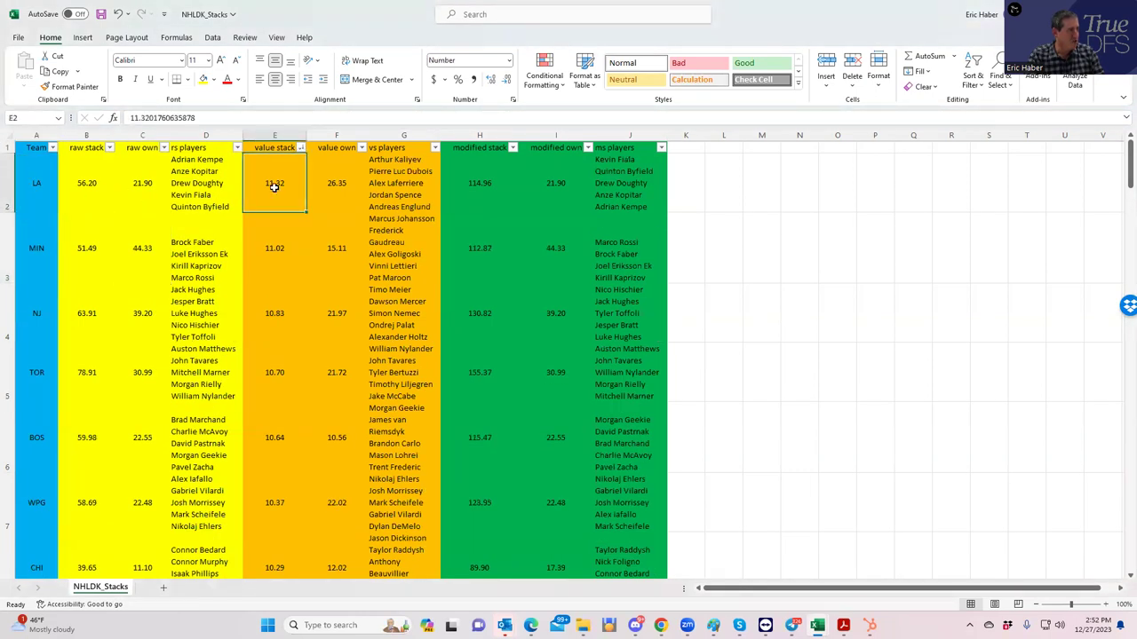
{"action": "left_click", "coordinate": [387, 181]}
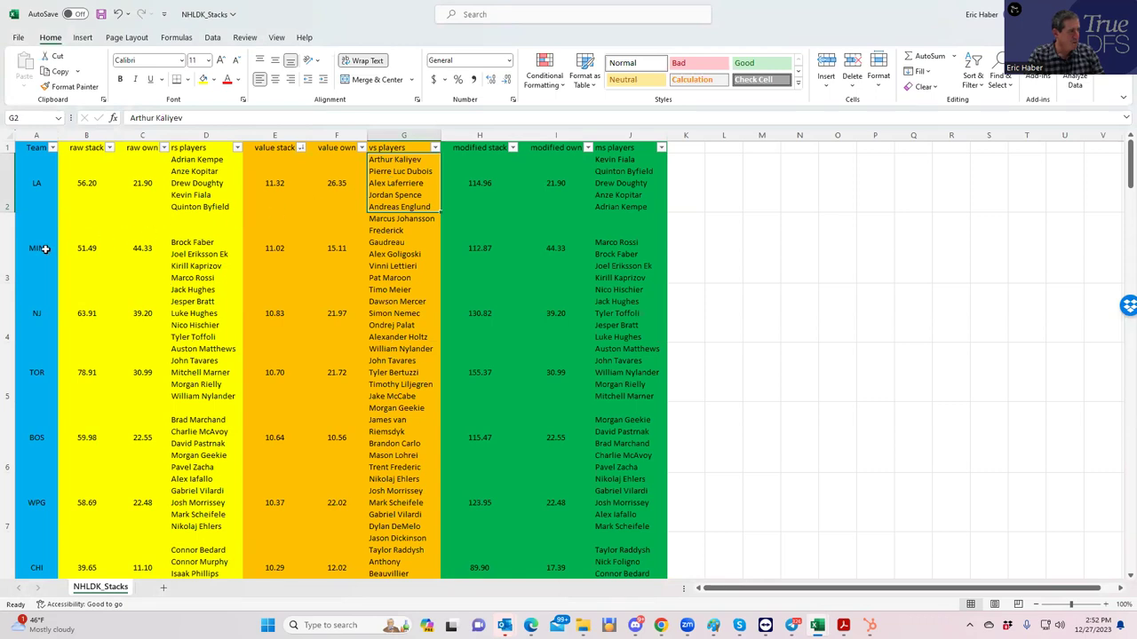
{"action": "left_click", "coordinate": [273, 306]}
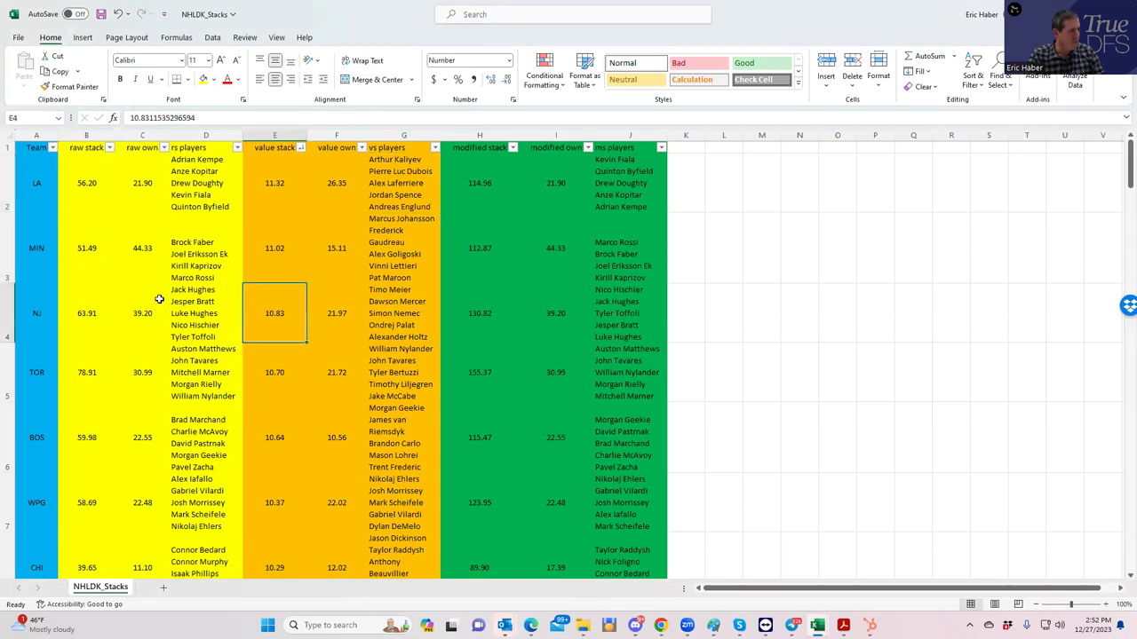
{"action": "left_click", "coordinate": [31, 309]}
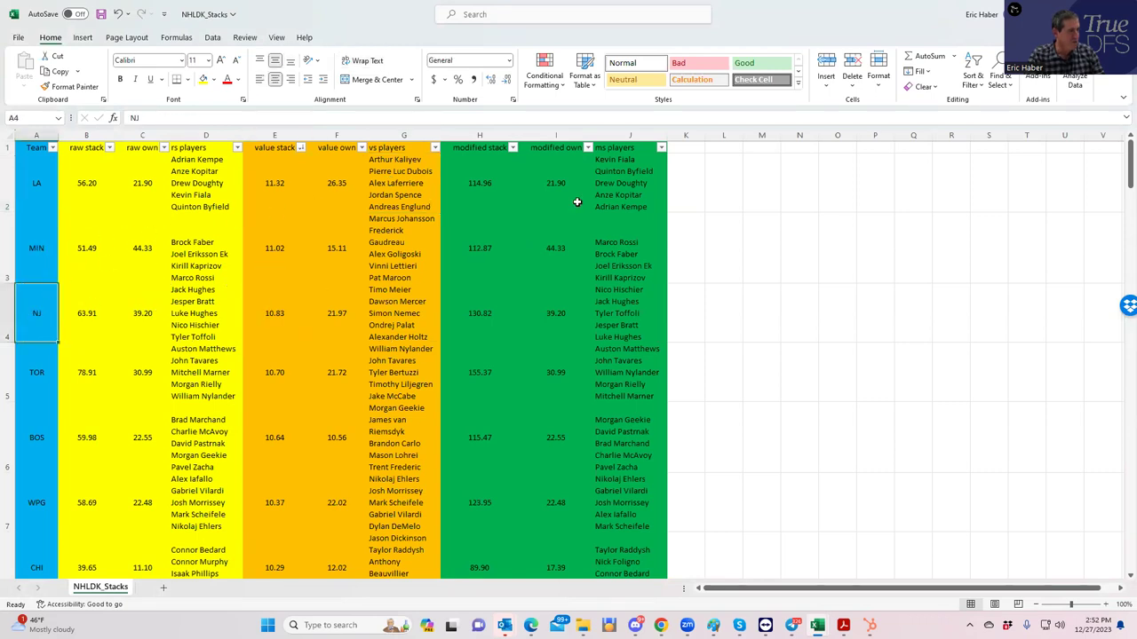
Sort the teams by modified stack from largest to smallest.
{"action": "left_click", "coordinate": [513, 149]}
{"action": "left_click", "coordinate": [417, 178]}
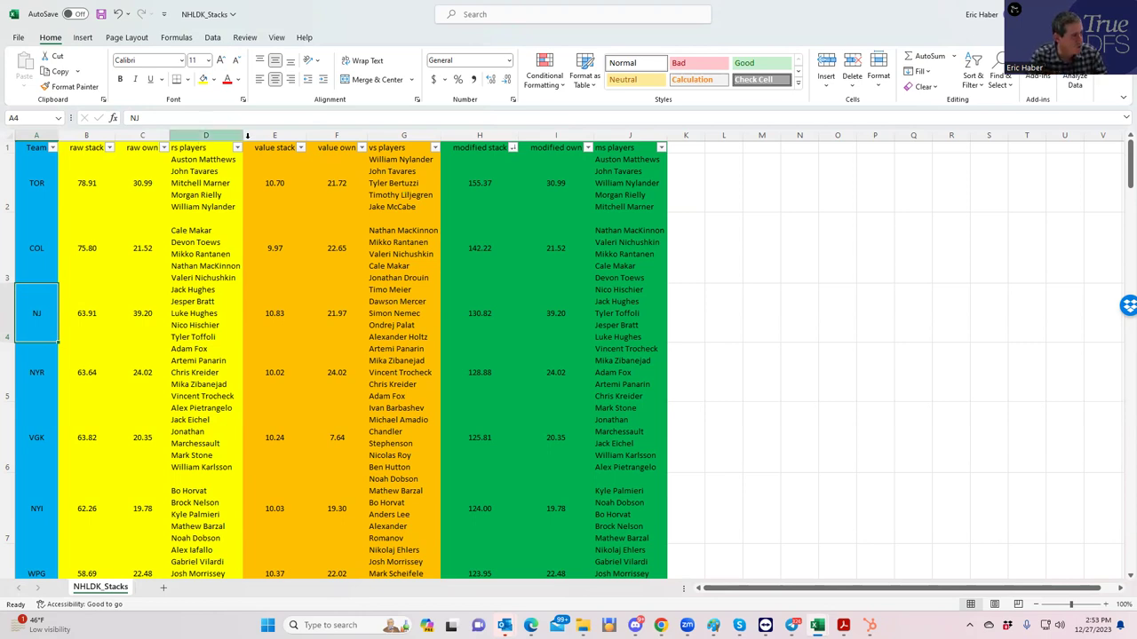
Re-sort the teams by value stack from largest to smallest and compare LA's value stack score with its value ownership.
{"action": "left_click", "coordinate": [301, 147]}
{"action": "left_click", "coordinate": [263, 179]}
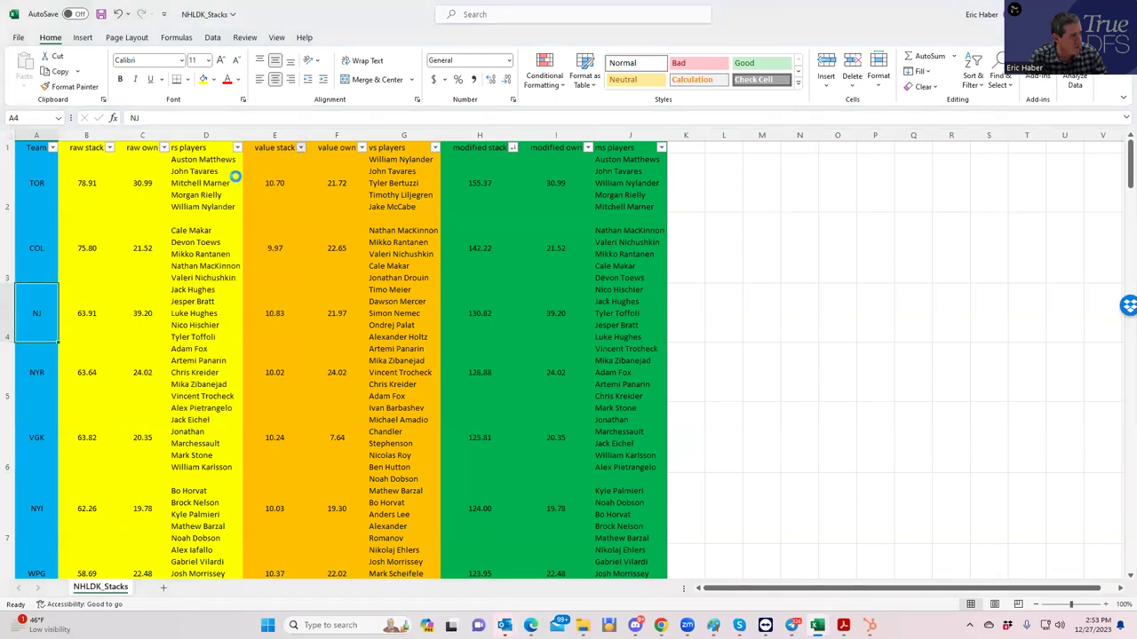
{"action": "left_click", "coordinate": [268, 185]}
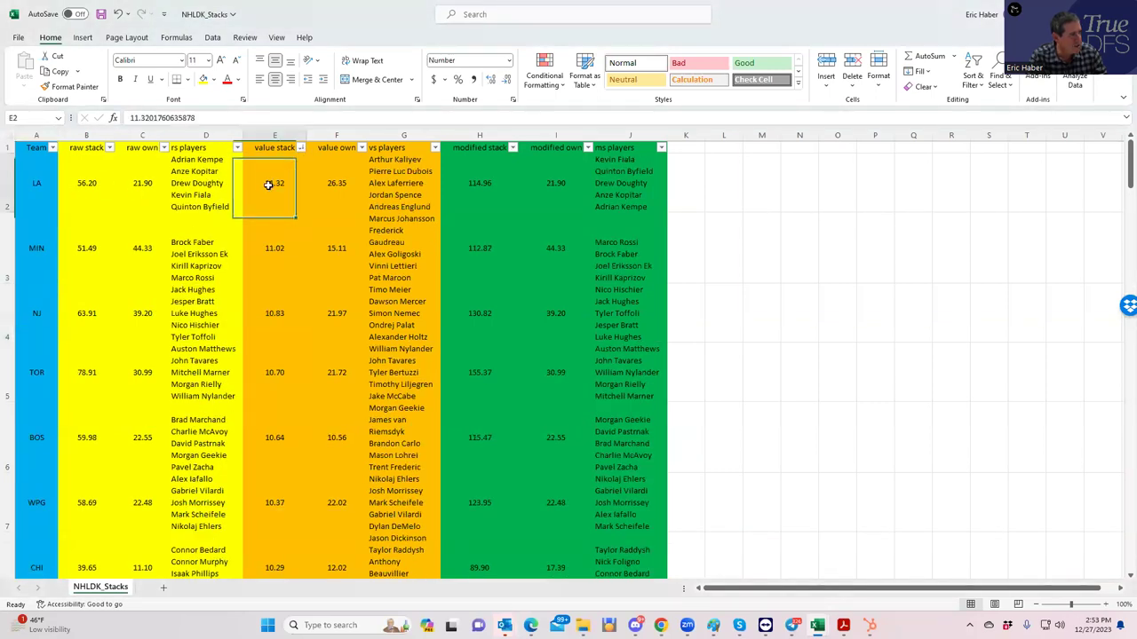
{"action": "left_click", "coordinate": [335, 186]}
{"action": "left_click", "coordinate": [266, 180]}
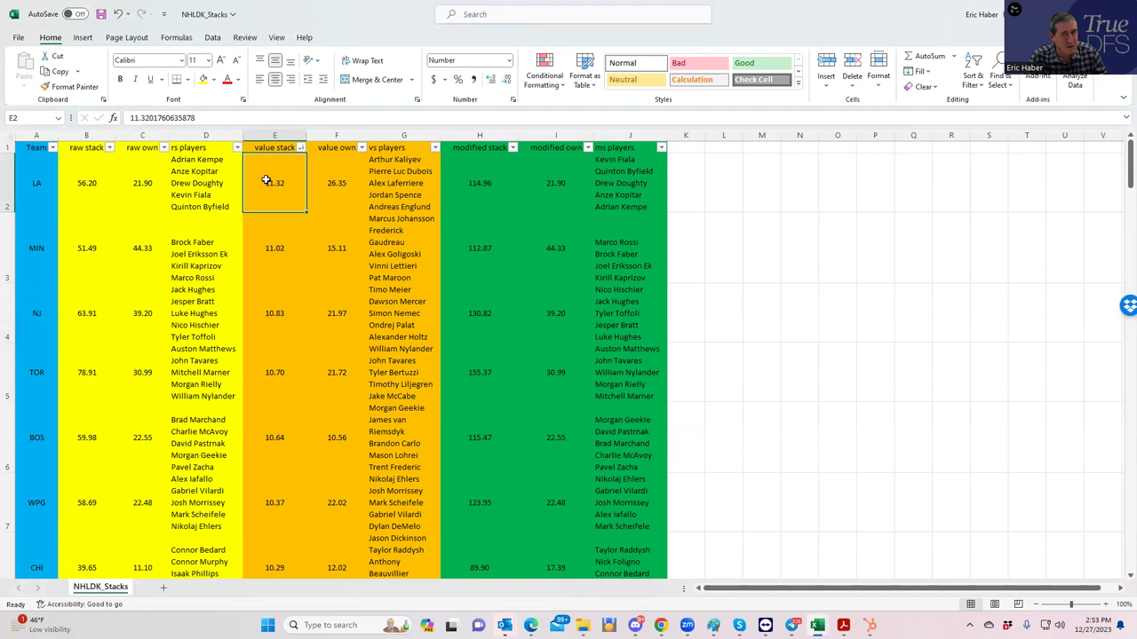
{"action": "left_click", "coordinate": [329, 181]}
{"action": "left_click", "coordinate": [270, 183]}
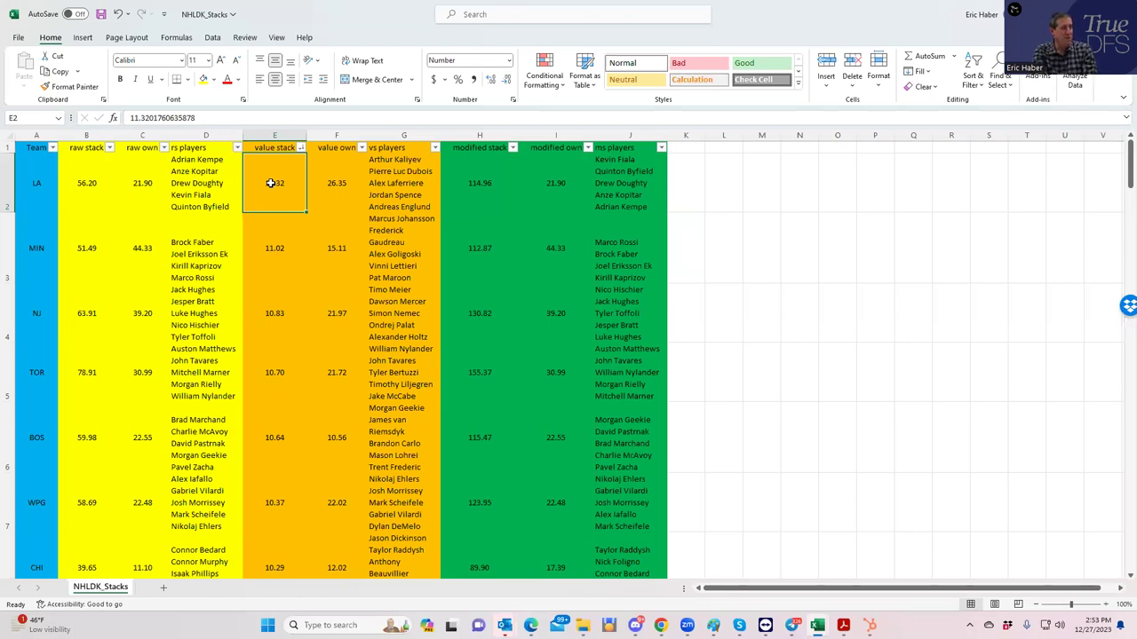
{"action": "left_click", "coordinate": [335, 182]}
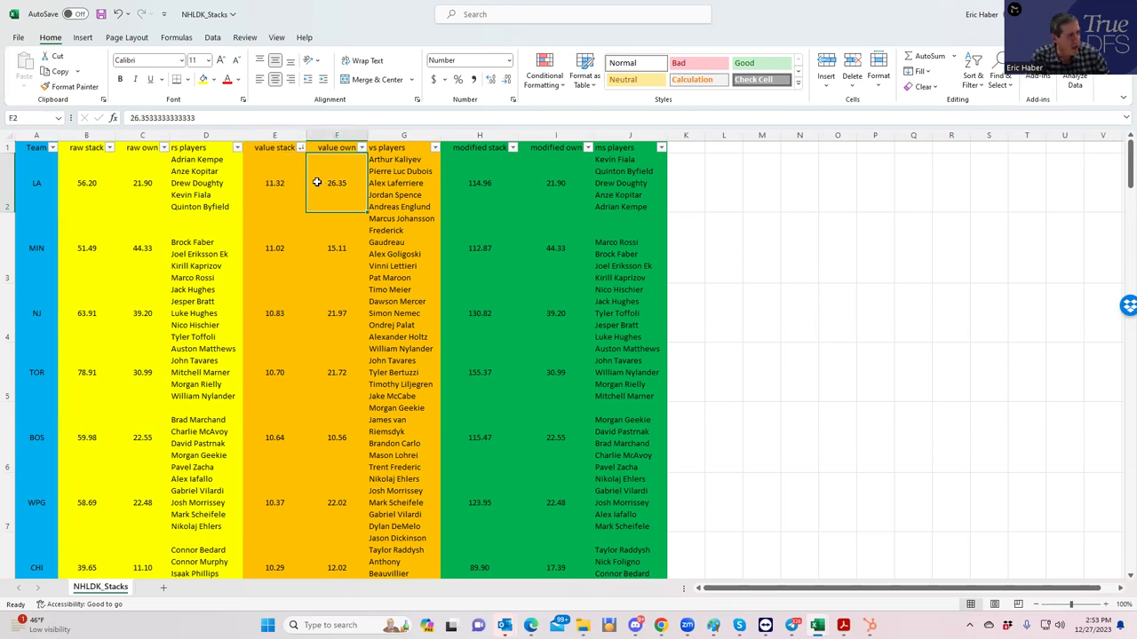
{"action": "left_click", "coordinate": [268, 180]}
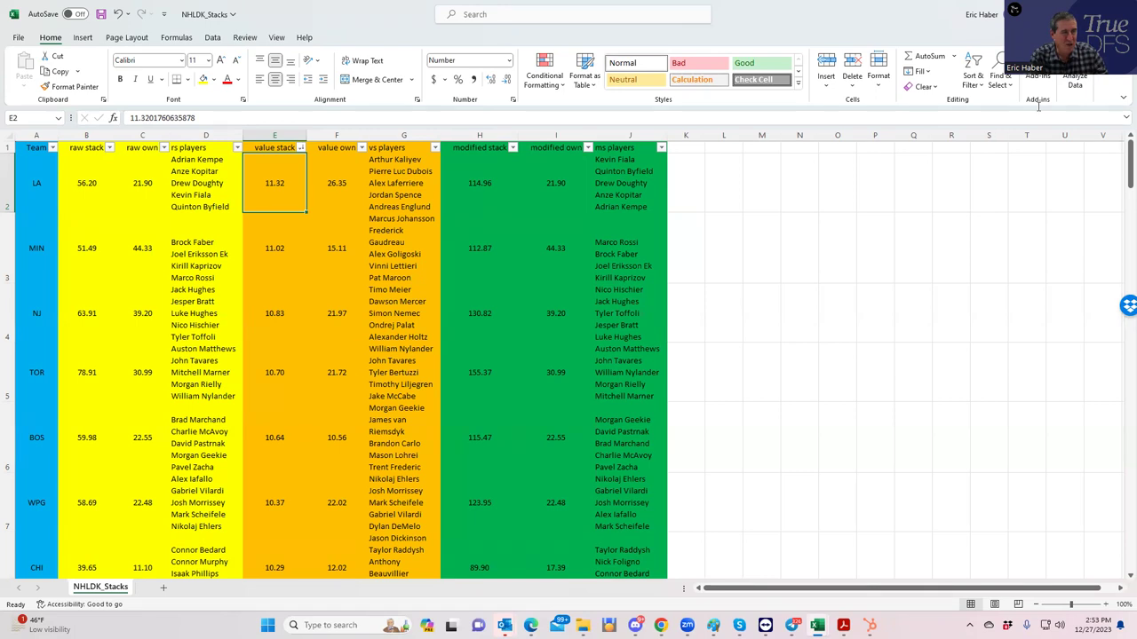
Switch to the NHLDK_Proj workbook and maximize its window.
{"action": "mouse_move", "coordinate": [817, 624]}
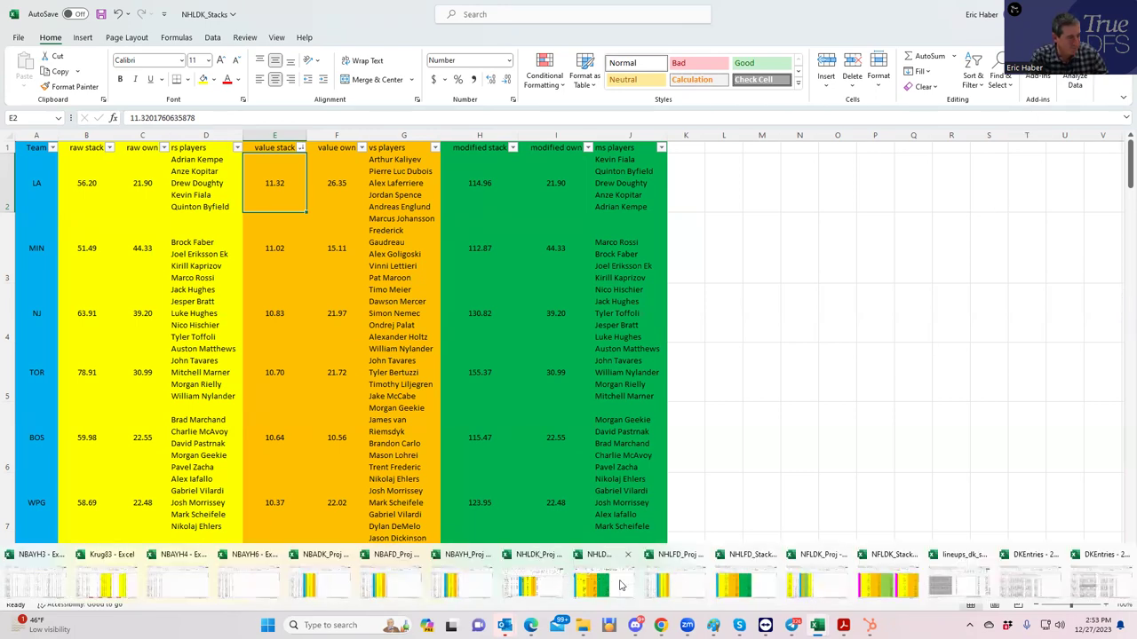
{"action": "left_click", "coordinate": [519, 584]}
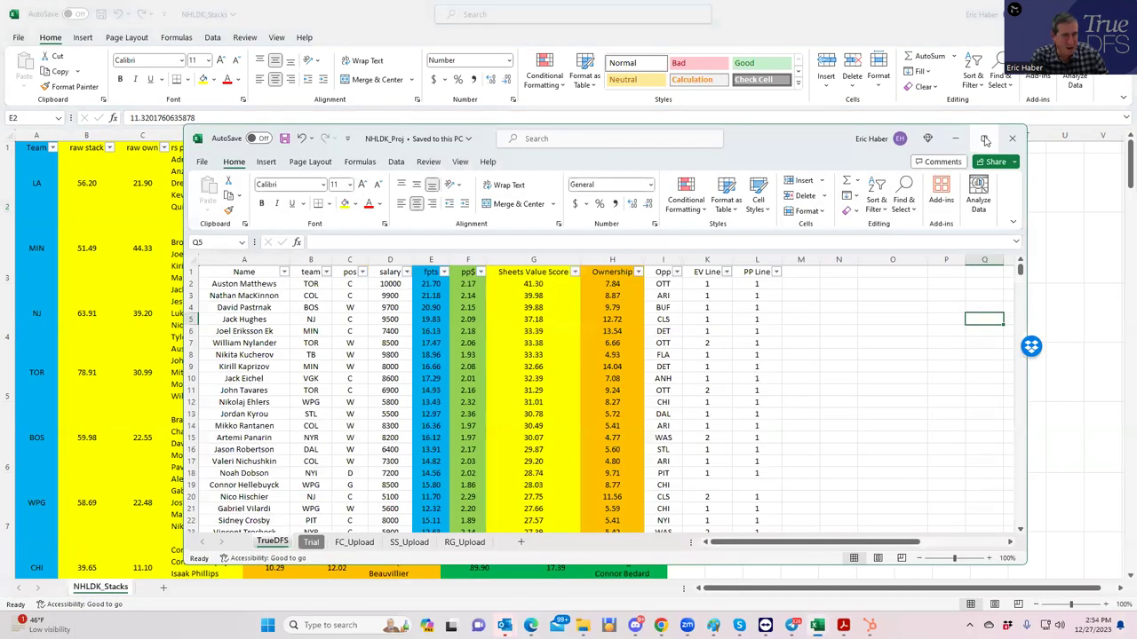
{"action": "double_click", "coordinate": [981, 135]}
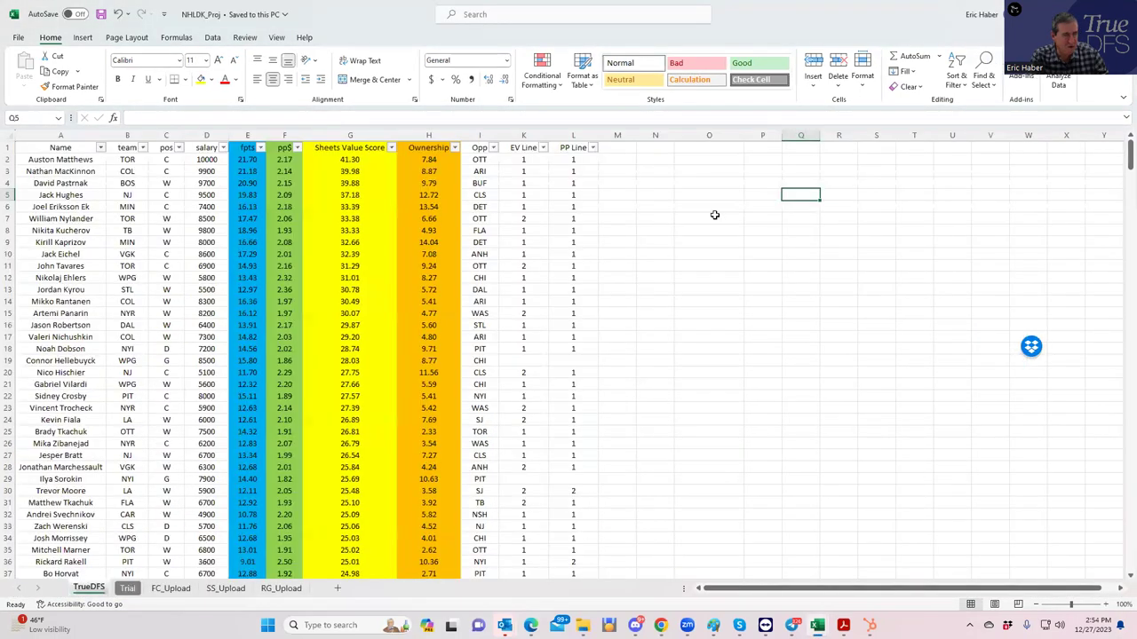
Examine the TrueDFS player projections, checking Jack Hughes's team and salary and Valeri Nichushkin's team.
{"action": "left_click", "coordinate": [700, 268]}
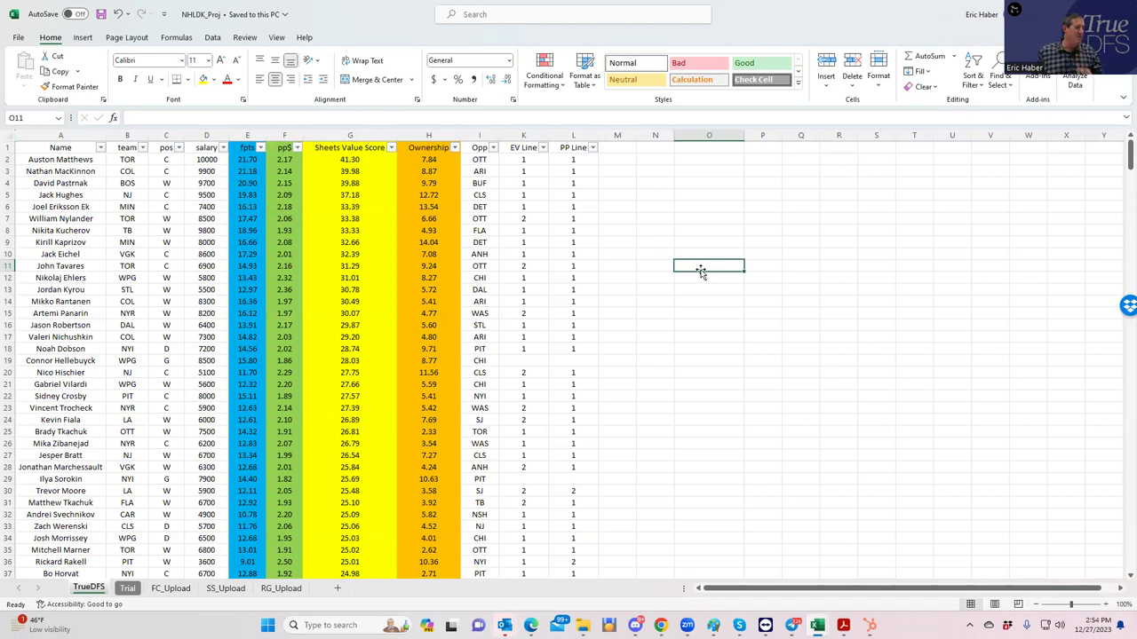
{"action": "left_click", "coordinate": [122, 194]}
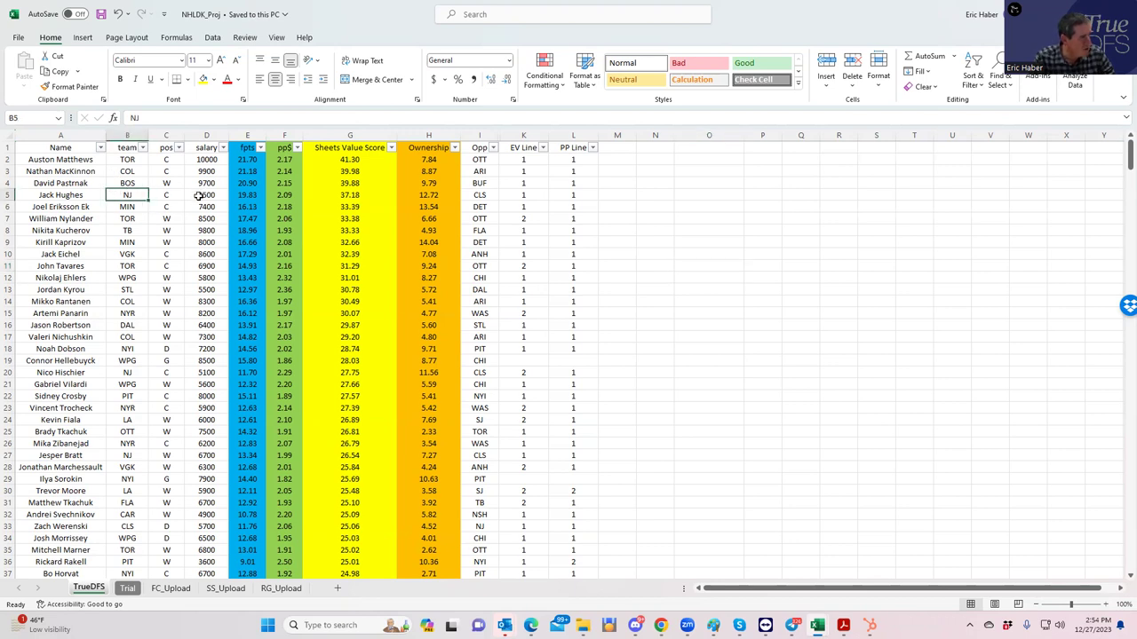
{"action": "left_click", "coordinate": [199, 196]}
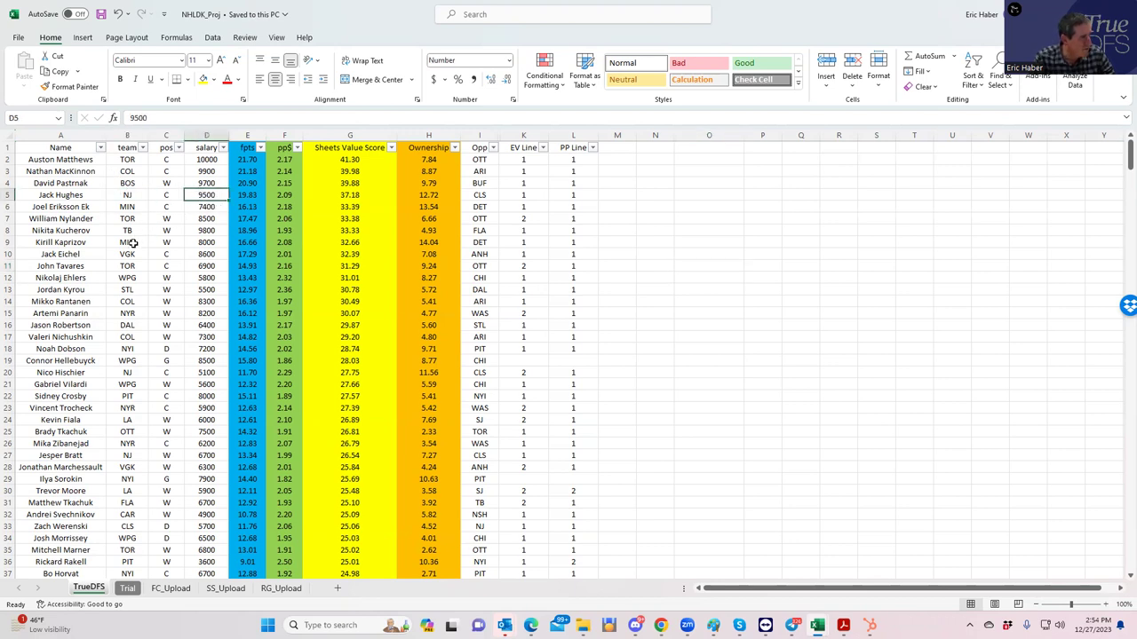
{"action": "left_click", "coordinate": [124, 339]}
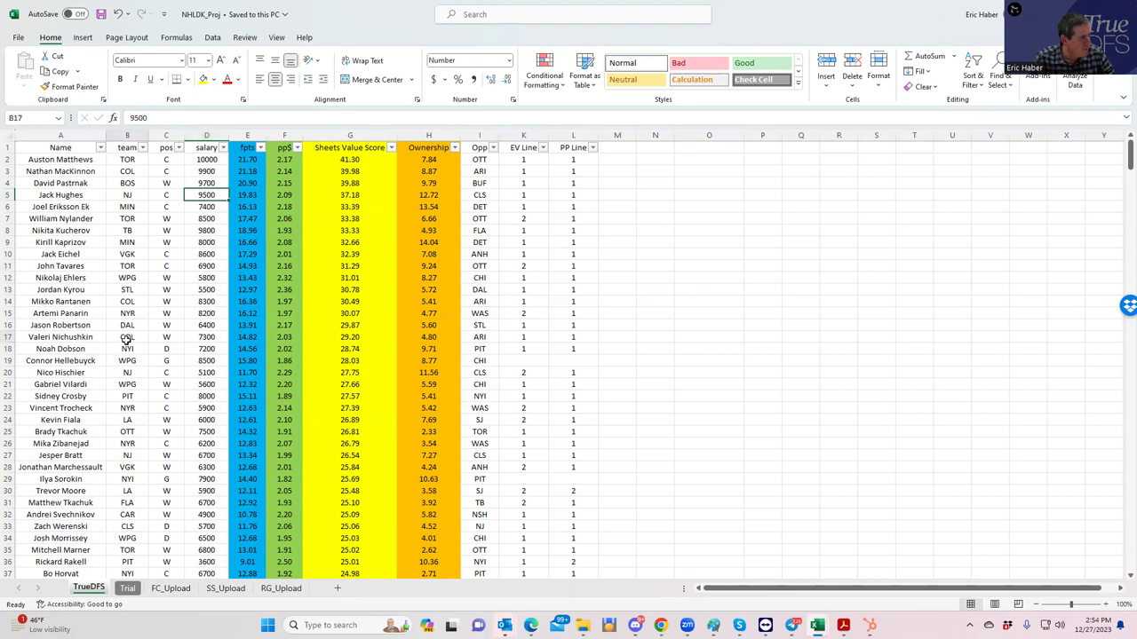
Check Noah Dobson's team and Nico Hischier's team and salary in the player projections.
{"action": "left_click", "coordinate": [192, 349]}
{"action": "left_click", "coordinate": [129, 348]}
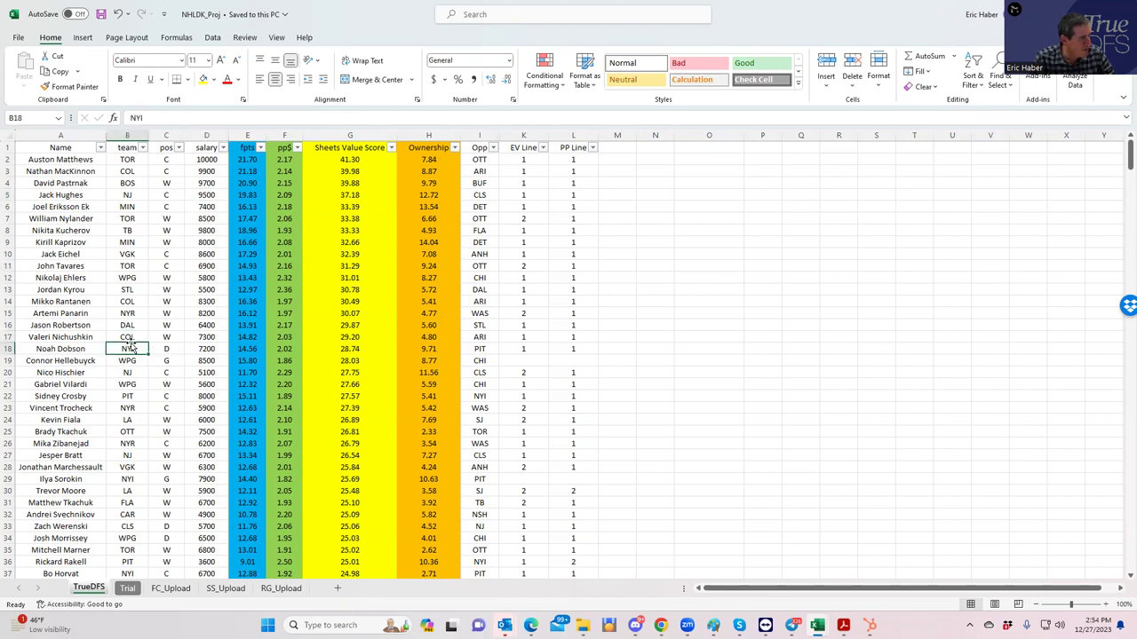
{"action": "left_click", "coordinate": [133, 371]}
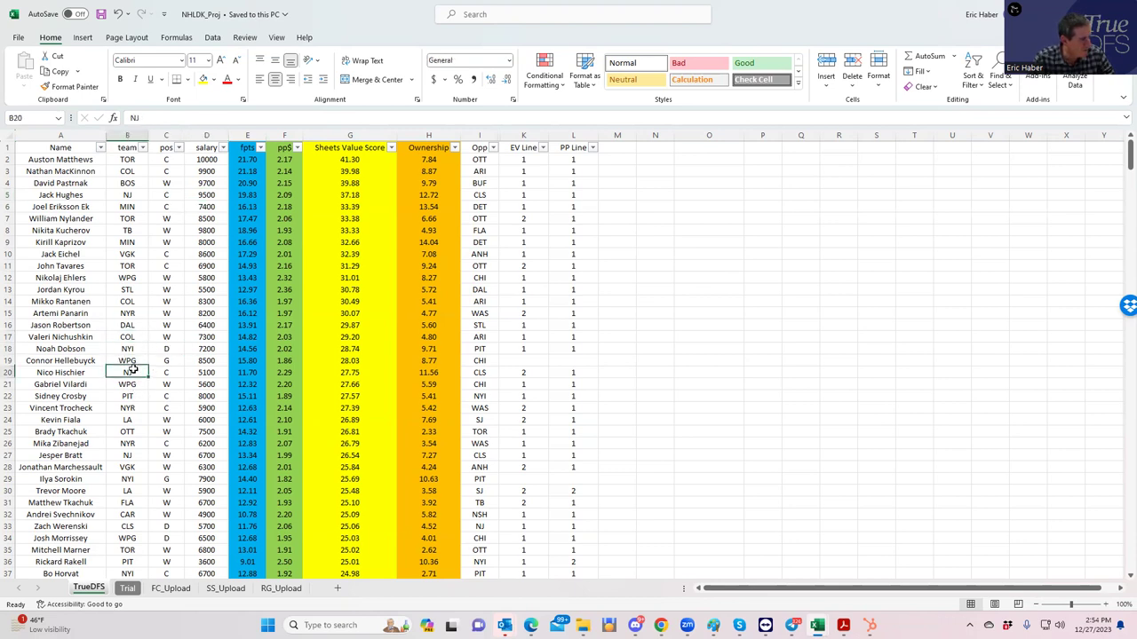
{"action": "left_click", "coordinate": [201, 369]}
{"action": "left_click", "coordinate": [131, 374]}
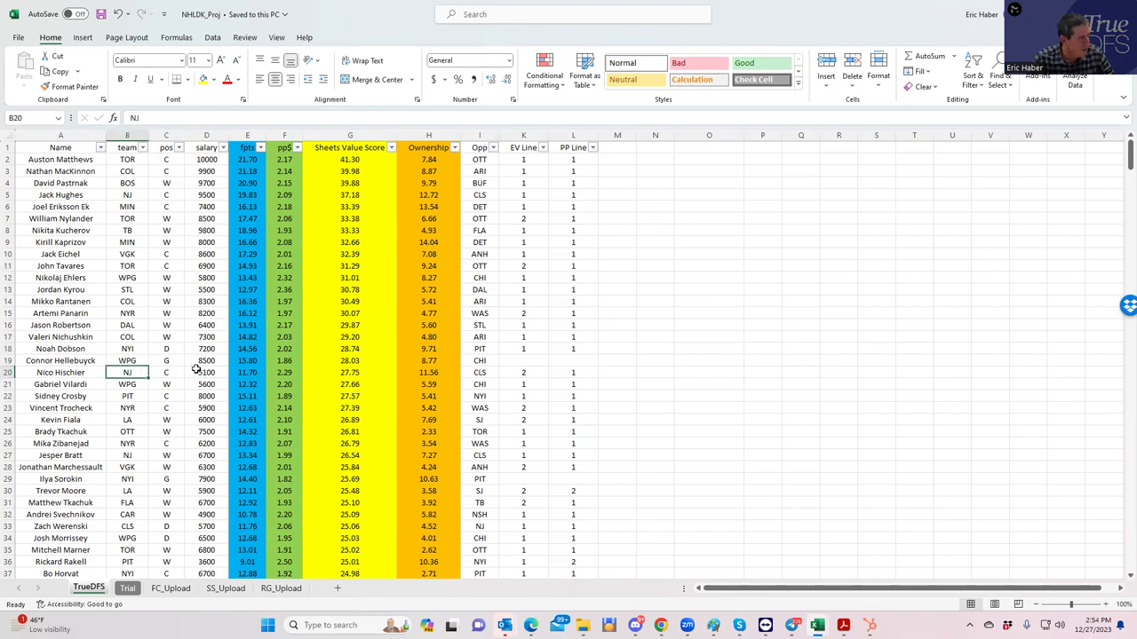
{"action": "left_click", "coordinate": [196, 369]}
{"action": "left_click", "coordinate": [122, 371]}
{"action": "left_click", "coordinate": [204, 373]}
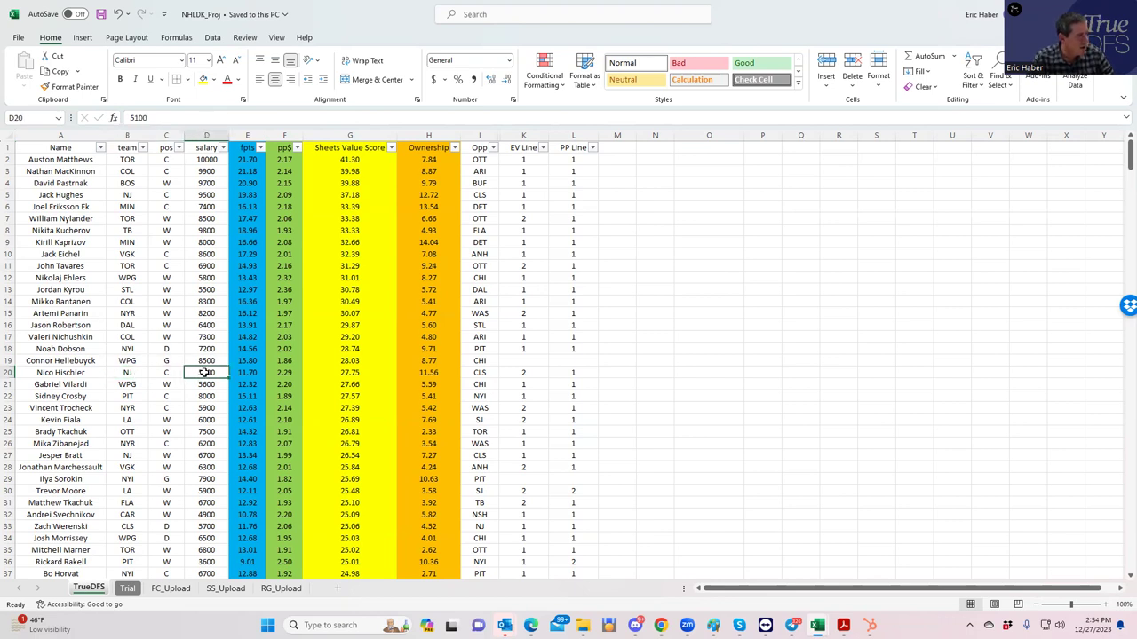
Compare the Toronto and Colorado players, checking Auston Matthews, John Tavares, Nathan MacKinnon and Valeri Nichushkin.
{"action": "left_click", "coordinate": [127, 158]}
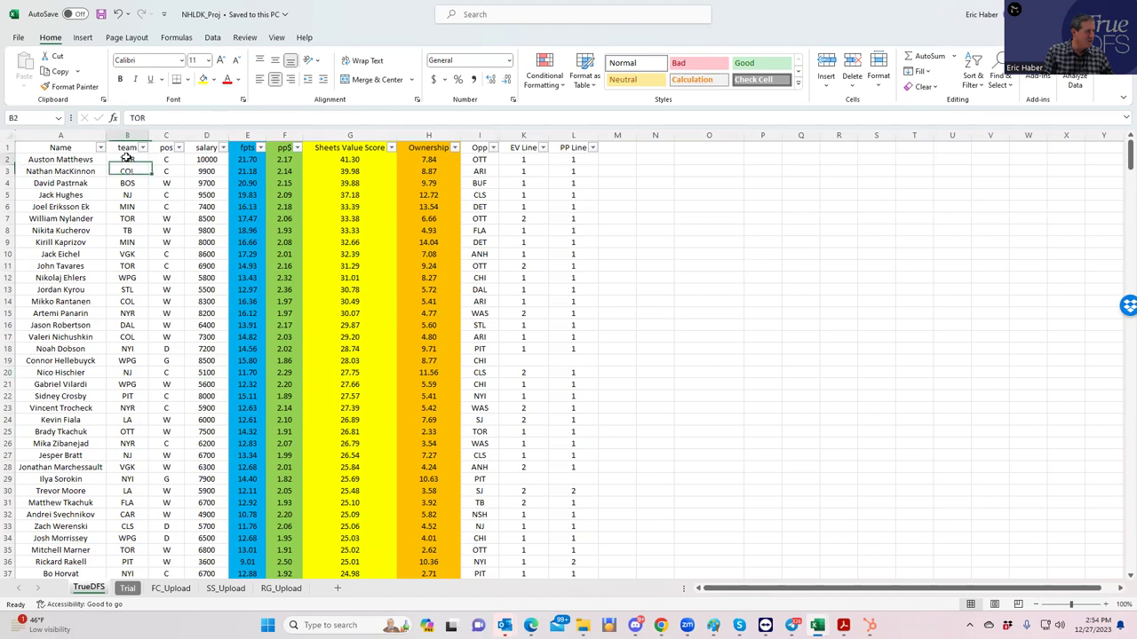
{"action": "left_click", "coordinate": [192, 265]}
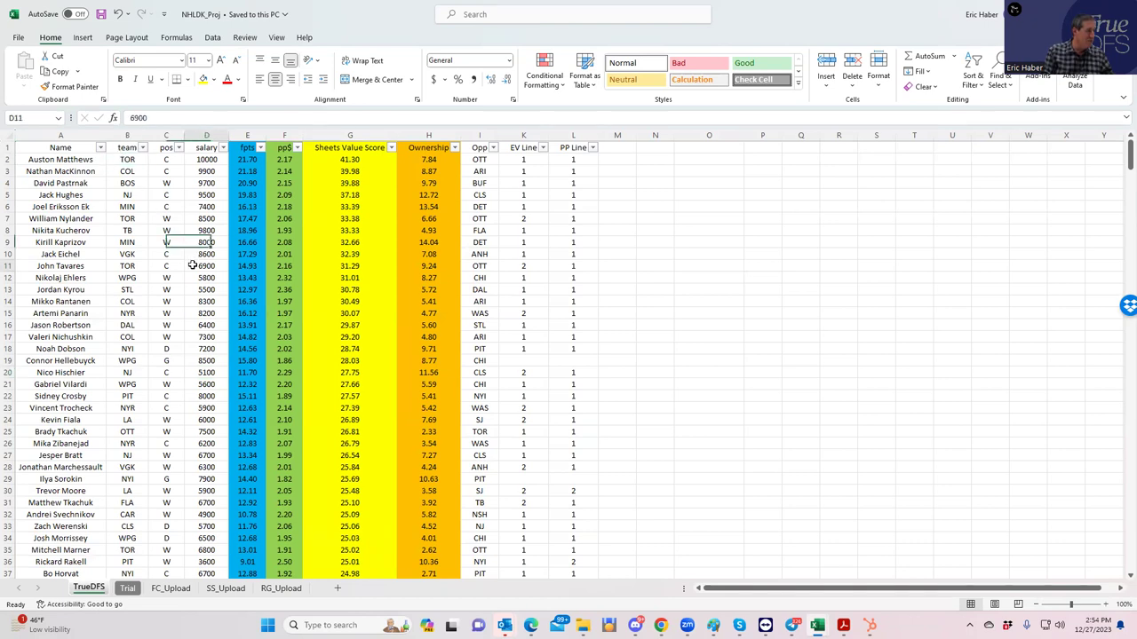
{"action": "left_click", "coordinate": [124, 265]}
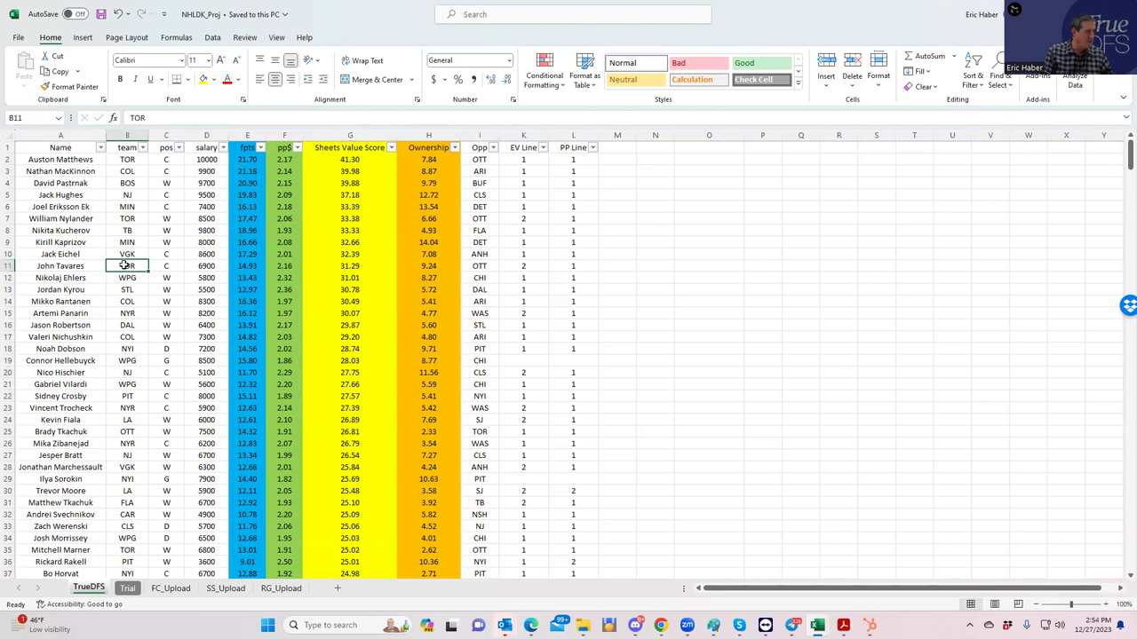
{"action": "left_click", "coordinate": [134, 173]}
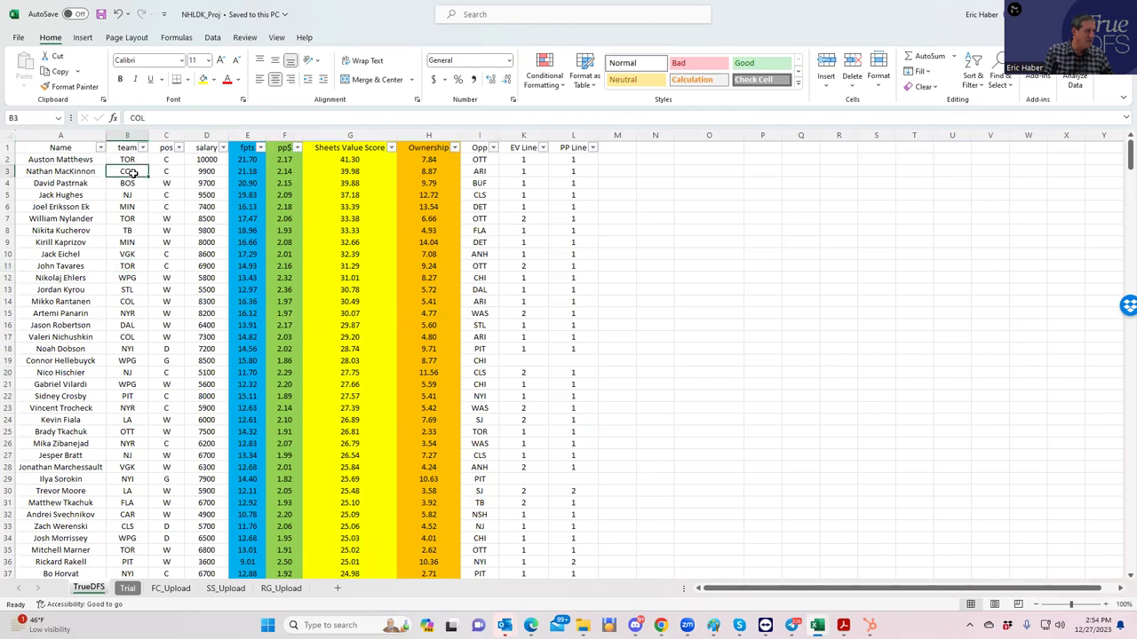
{"action": "left_click", "coordinate": [201, 172]}
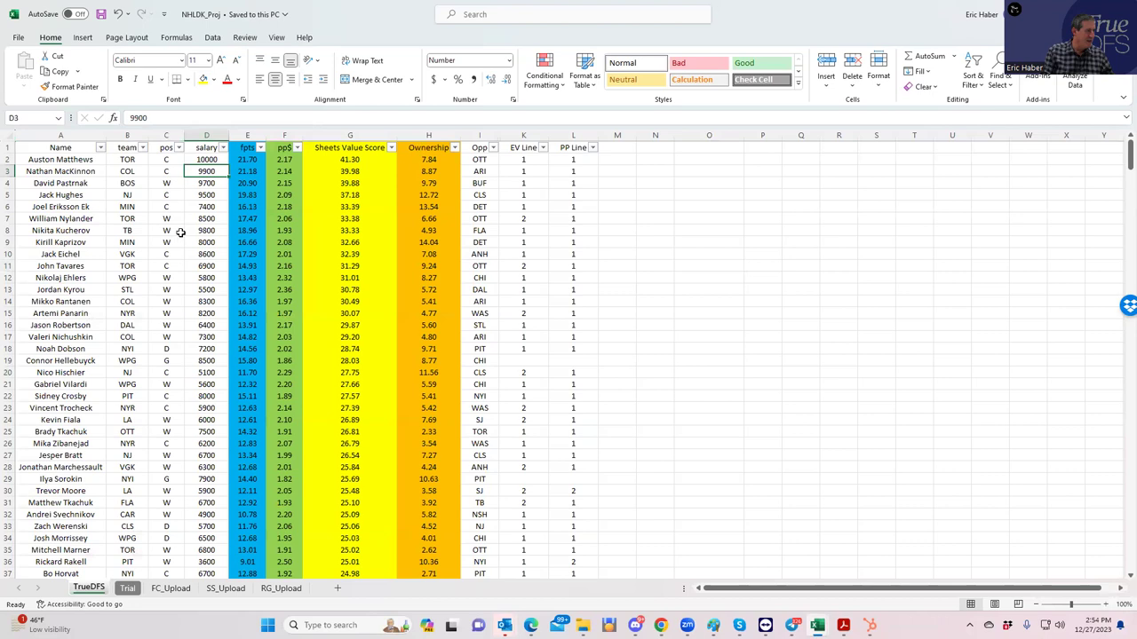
{"action": "left_click", "coordinate": [126, 338]}
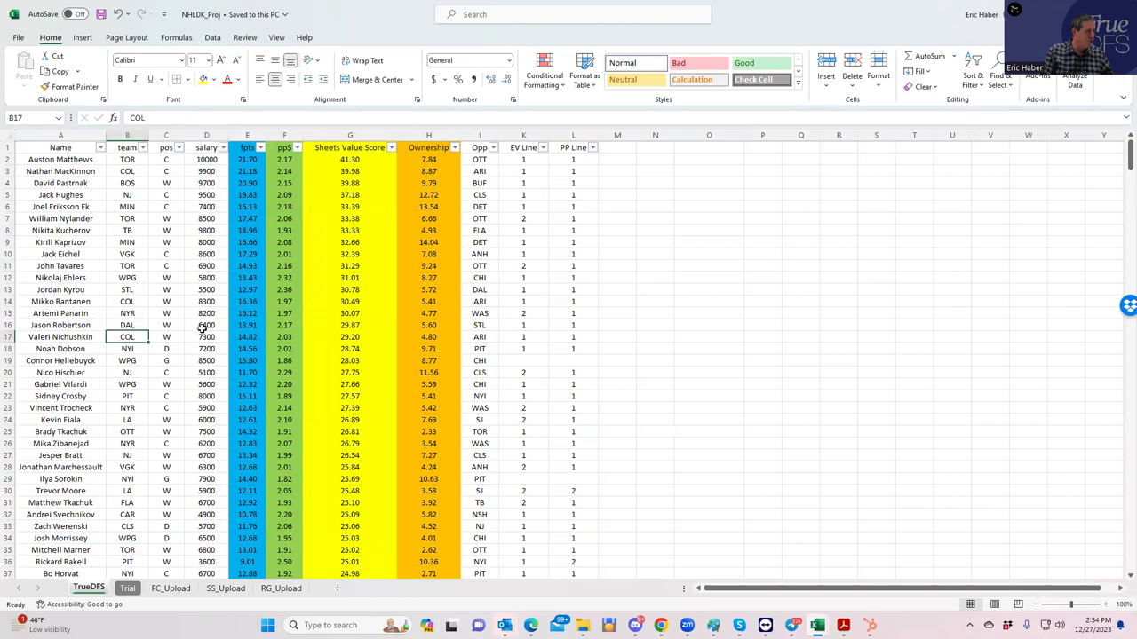
Examine the Minnesota pairing of Joel Eriksson Ek and Kirill Kaprizov, including Kaprizov's salary.
{"action": "left_click", "coordinate": [125, 204]}
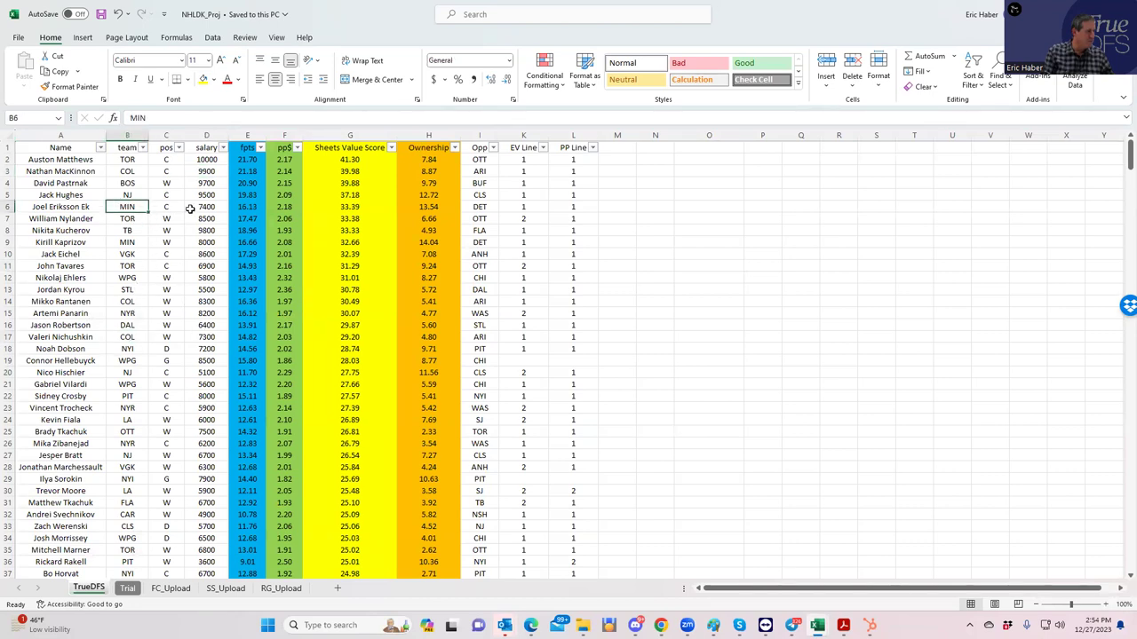
{"action": "left_click", "coordinate": [126, 236]}
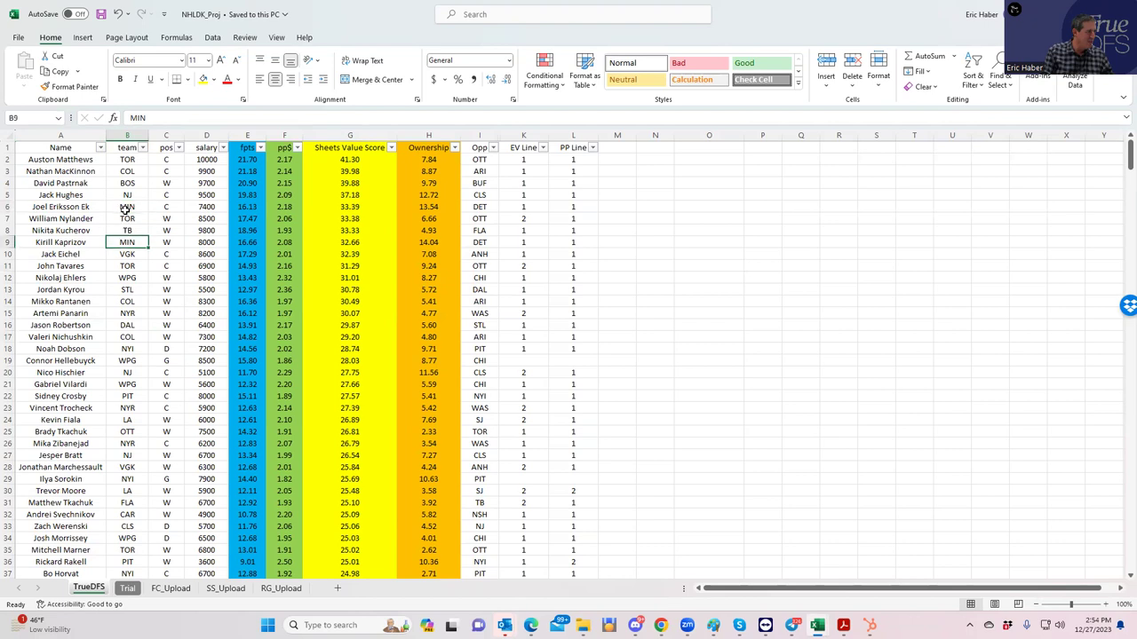
{"action": "left_click", "coordinate": [125, 206]}
{"action": "left_click", "coordinate": [126, 242]}
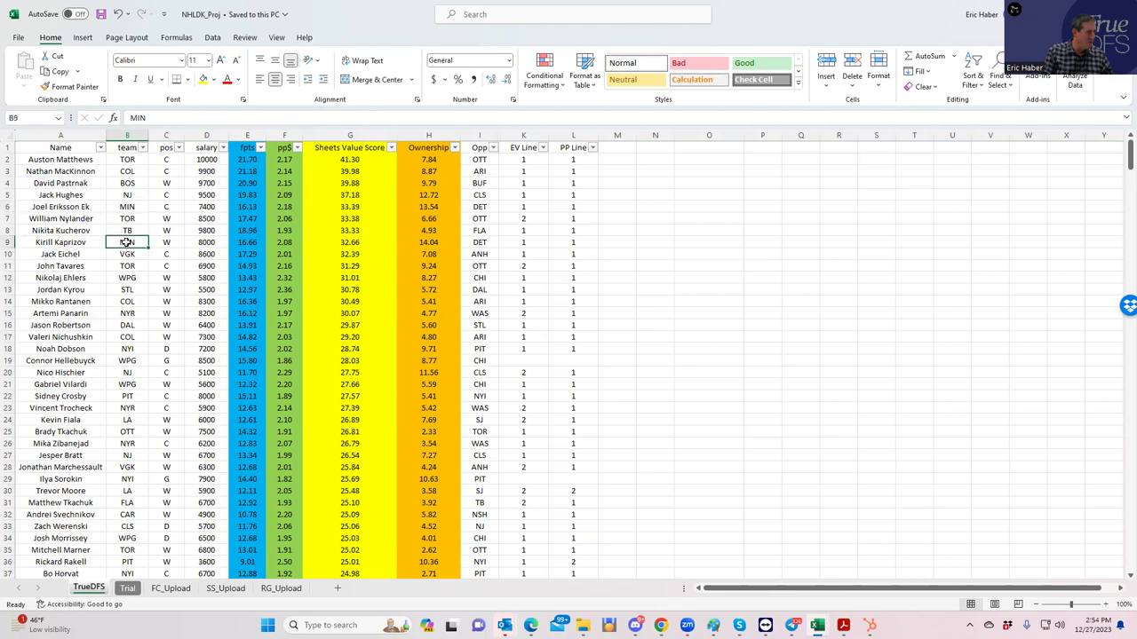
{"action": "left_click", "coordinate": [195, 241]}
{"action": "left_click", "coordinate": [132, 245]}
Examine the Winnipeg stack of Nikolaj Ehlers, Gabriel Vilardi, Connor Hellebuyck and Josh Morrissey, including Ehlers's salary.
{"action": "left_click", "coordinate": [130, 279]}
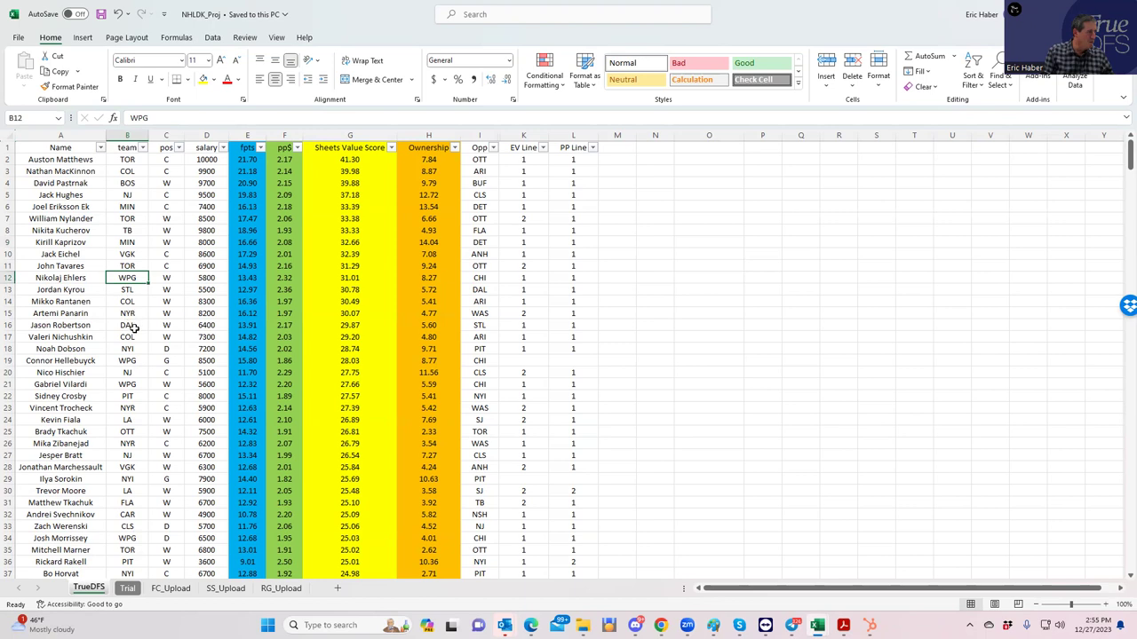
{"action": "left_click", "coordinate": [132, 289]}
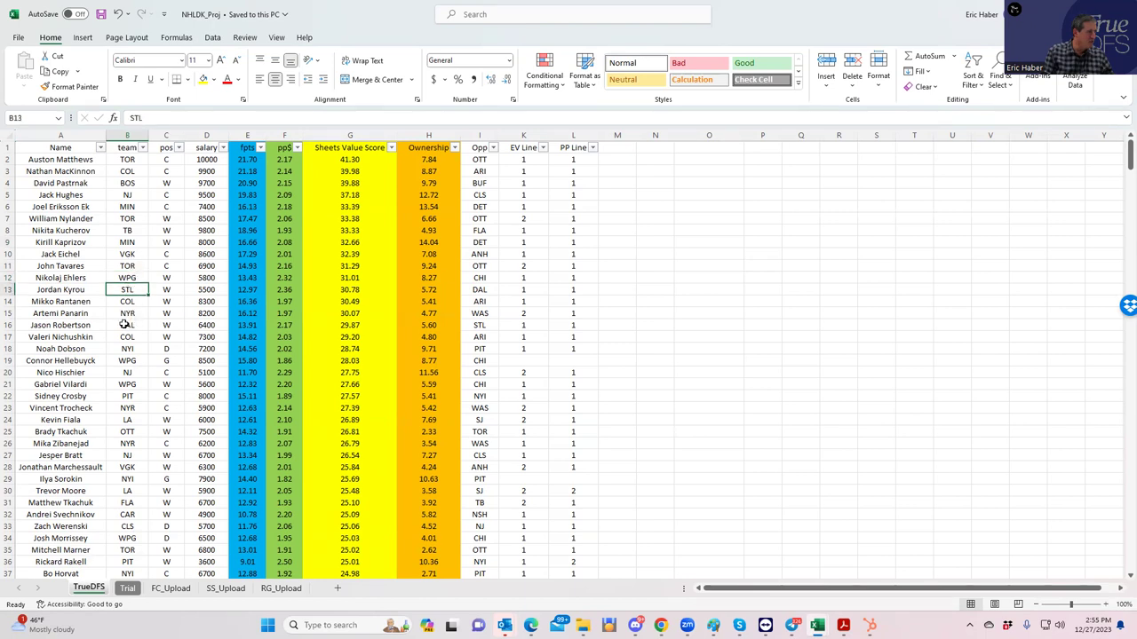
{"action": "left_click", "coordinate": [132, 360]}
{"action": "left_click", "coordinate": [130, 386]}
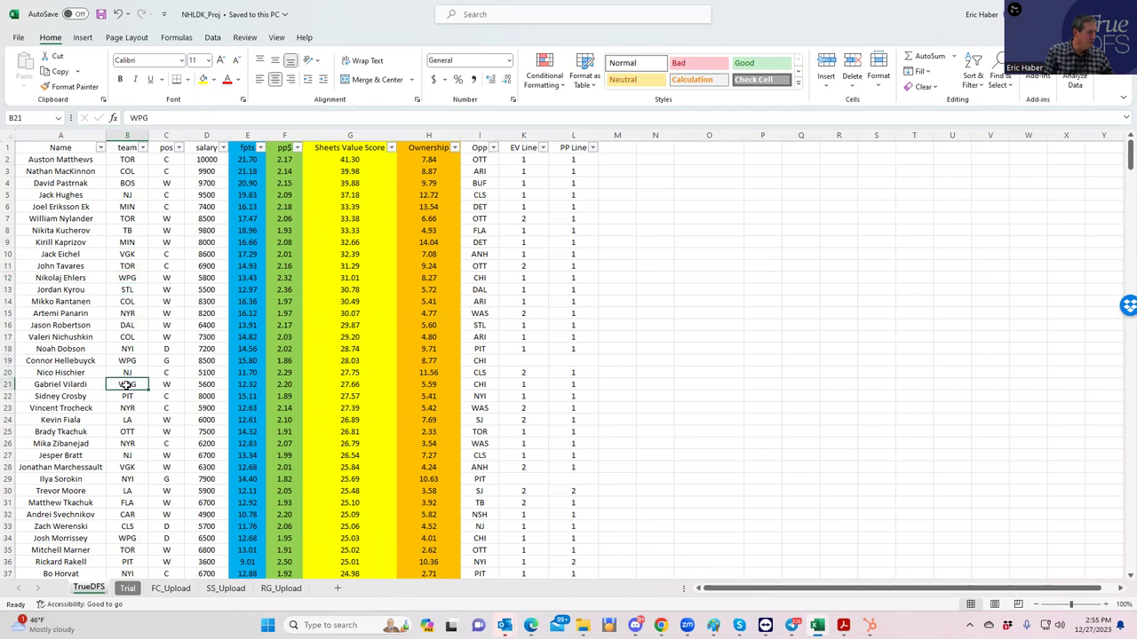
{"action": "left_click", "coordinate": [127, 278]}
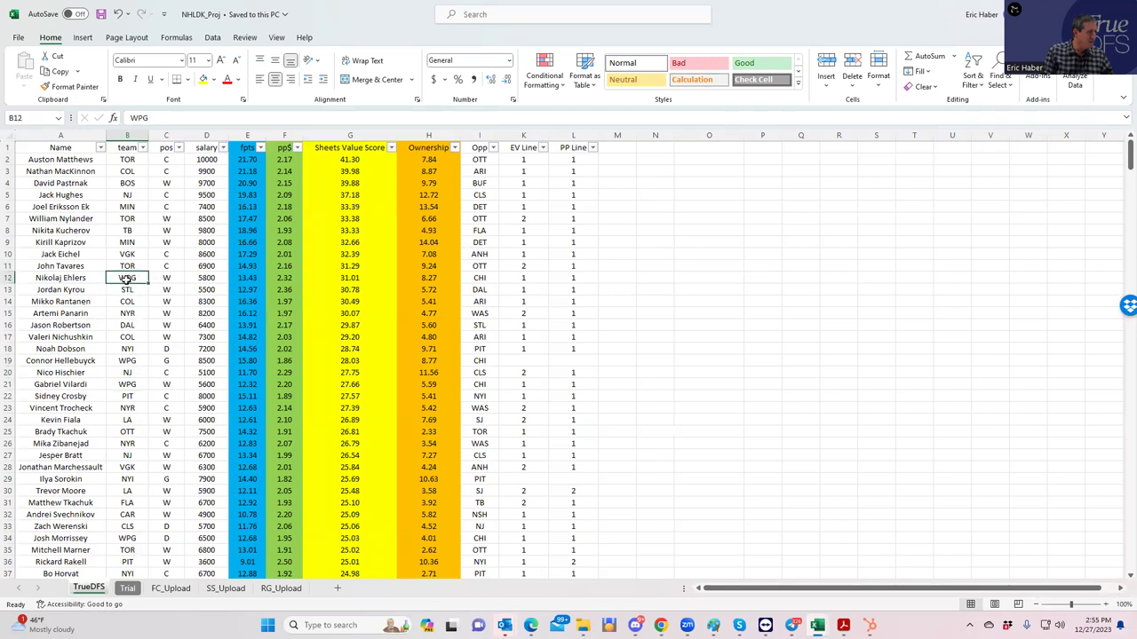
{"action": "left_click", "coordinate": [129, 383]}
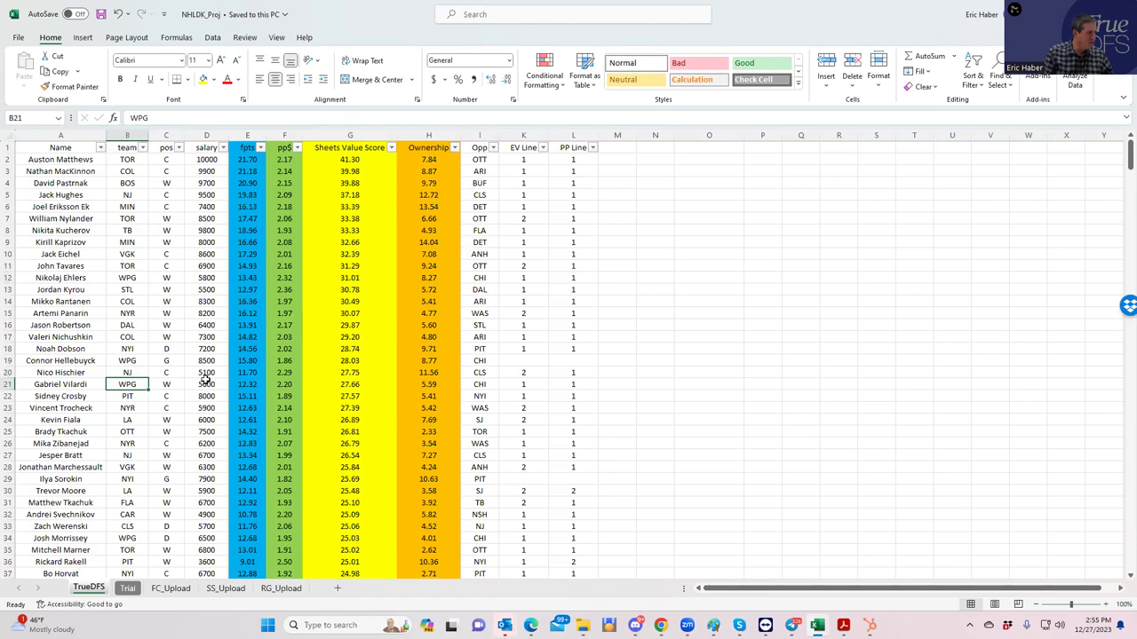
{"action": "left_click", "coordinate": [131, 278]}
{"action": "left_click", "coordinate": [199, 277]}
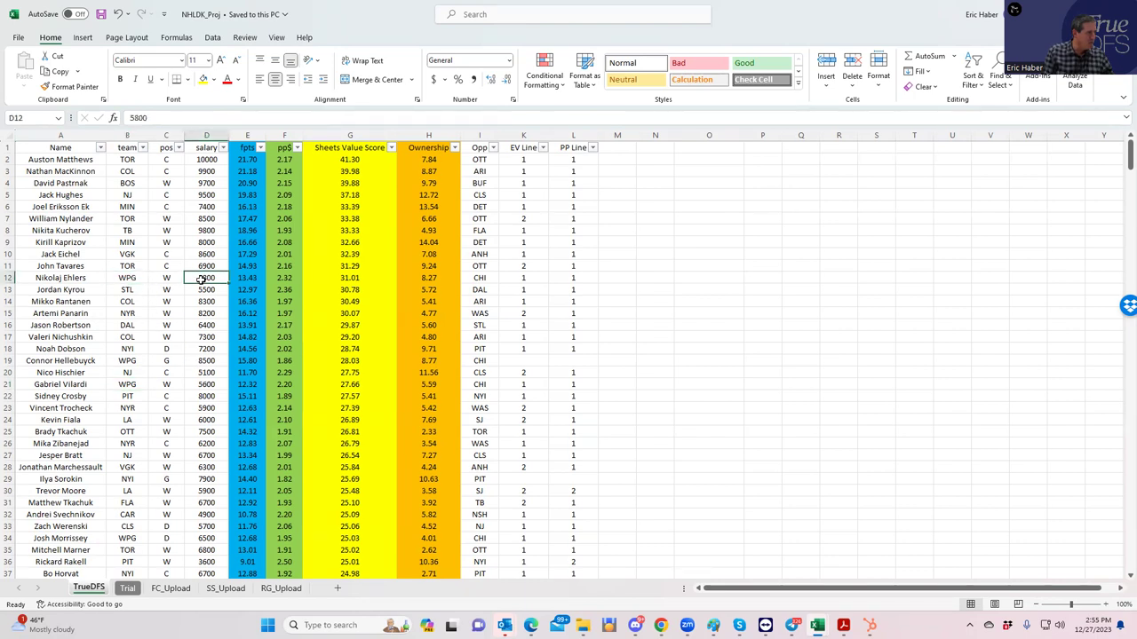
{"action": "left_click", "coordinate": [131, 360]}
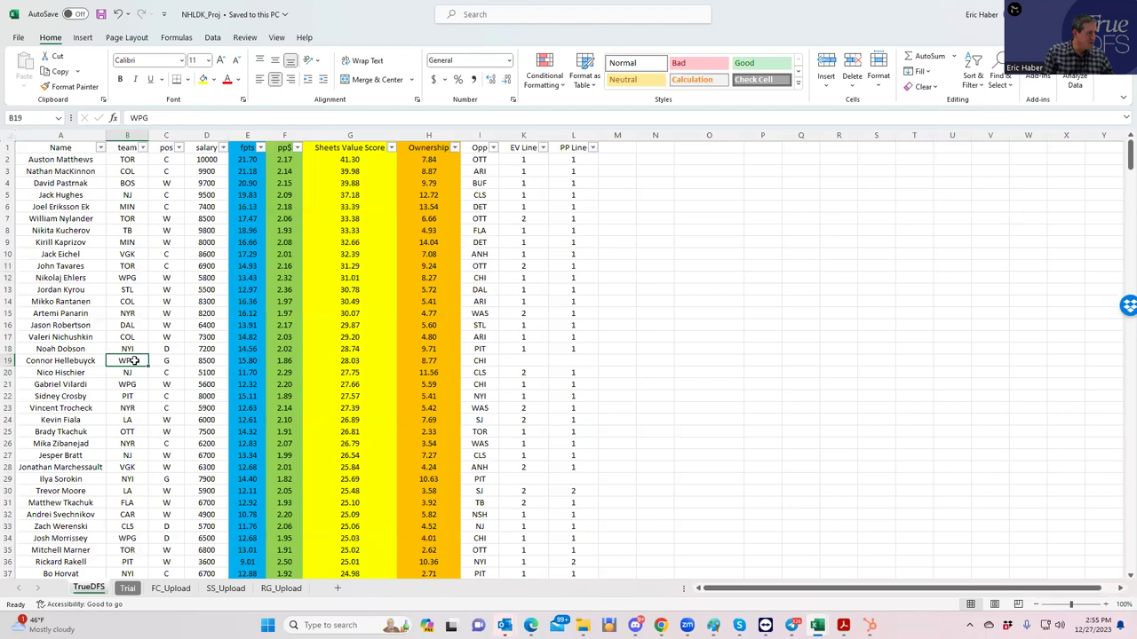
{"action": "left_click", "coordinate": [127, 383]}
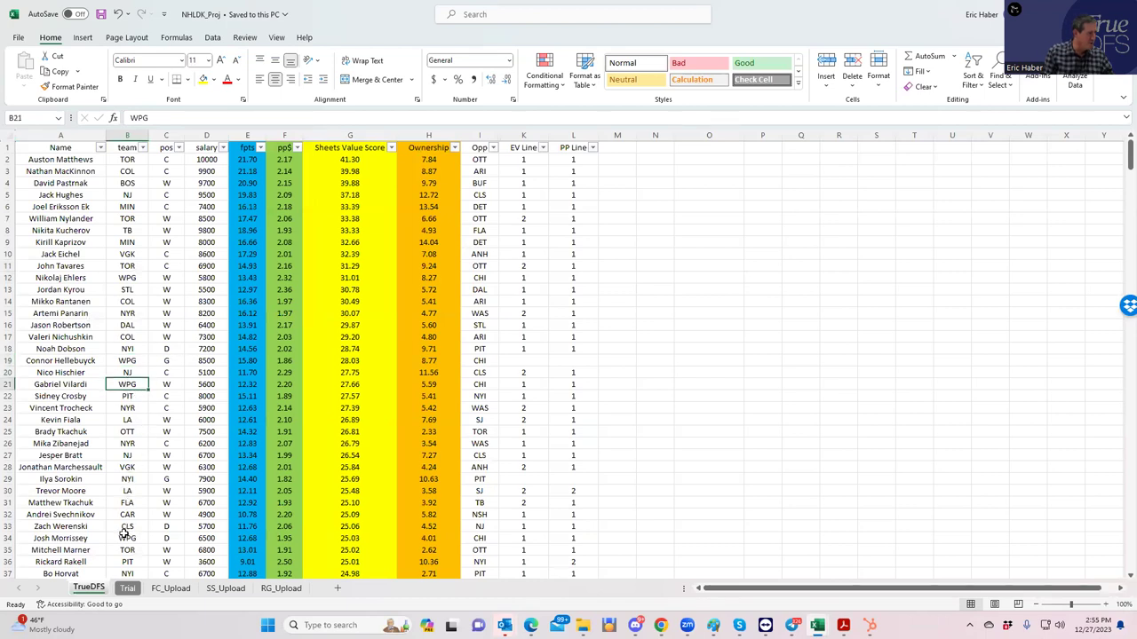
{"action": "left_click", "coordinate": [125, 536]}
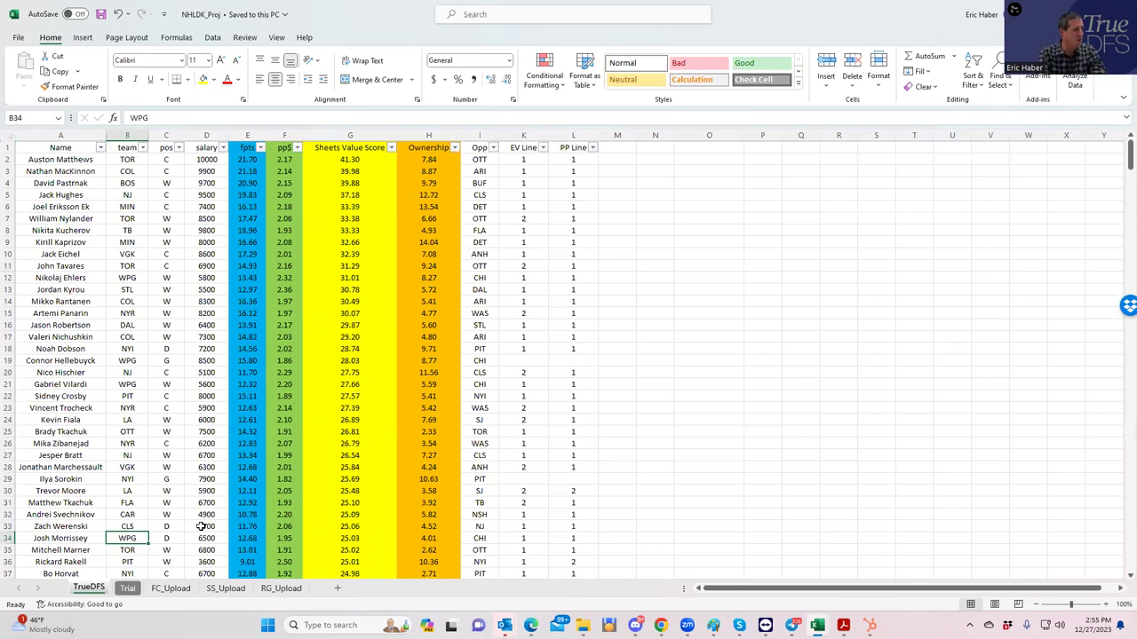
Sort the players by pp$ from largest to smallest and review the power-play lines of the top value players.
{"action": "left_click", "coordinate": [663, 276]}
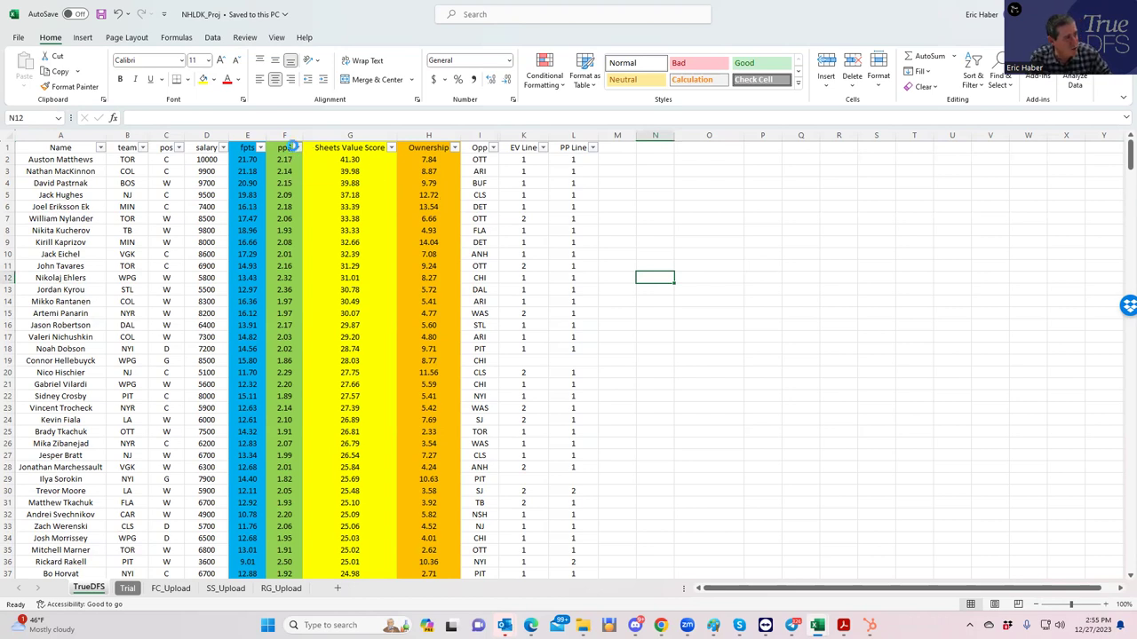
{"action": "left_click", "coordinate": [296, 149]}
{"action": "left_click", "coordinate": [246, 176]}
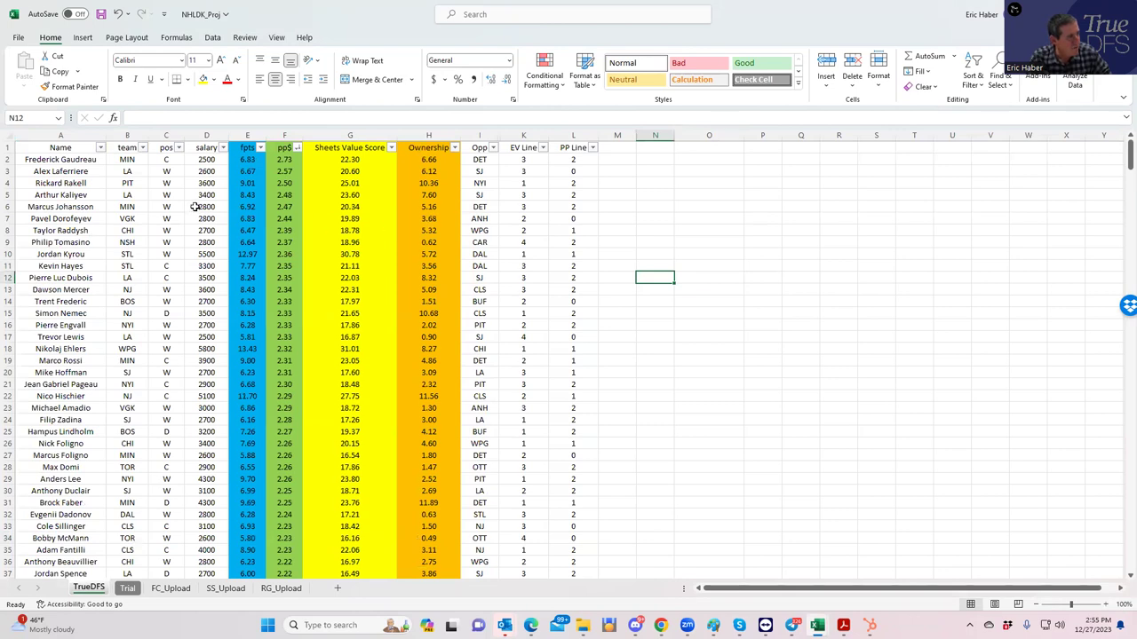
{"action": "left_click", "coordinate": [156, 195]}
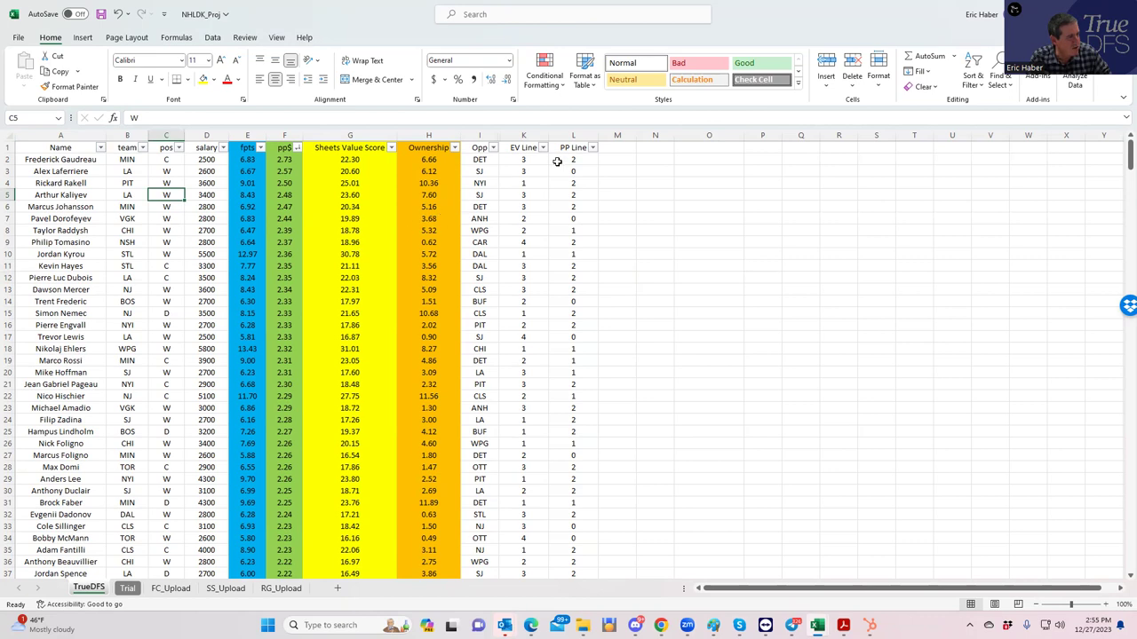
{"action": "left_click_drag", "start_coordinate": [562, 171], "coordinate": [586, 233]}
Re-sort the players by Sheets Value Score from largest to smallest and check the salaries of Eriksson Ek, Hellebuyck and Ehlers.
{"action": "left_click", "coordinate": [391, 147]}
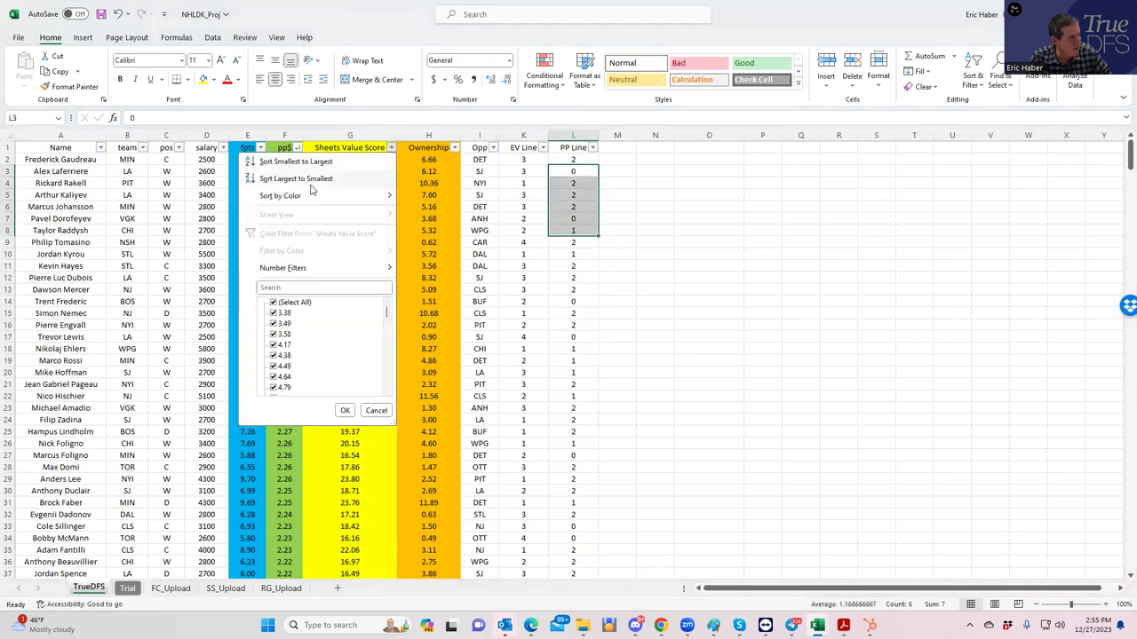
{"action": "left_click", "coordinate": [309, 182]}
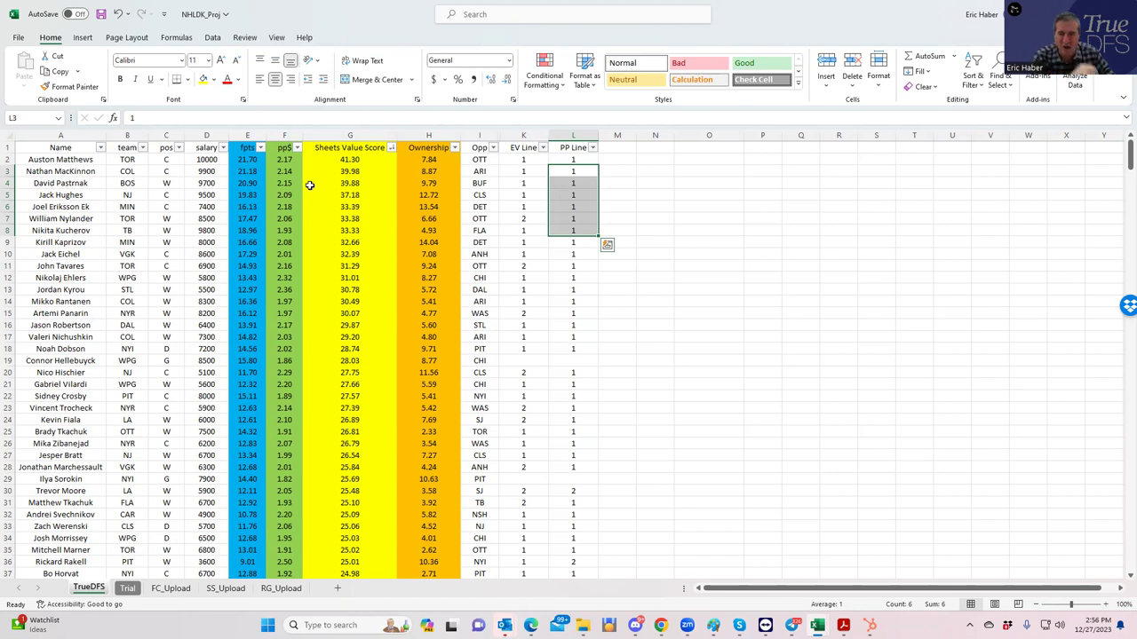
{"action": "left_click", "coordinate": [181, 219]}
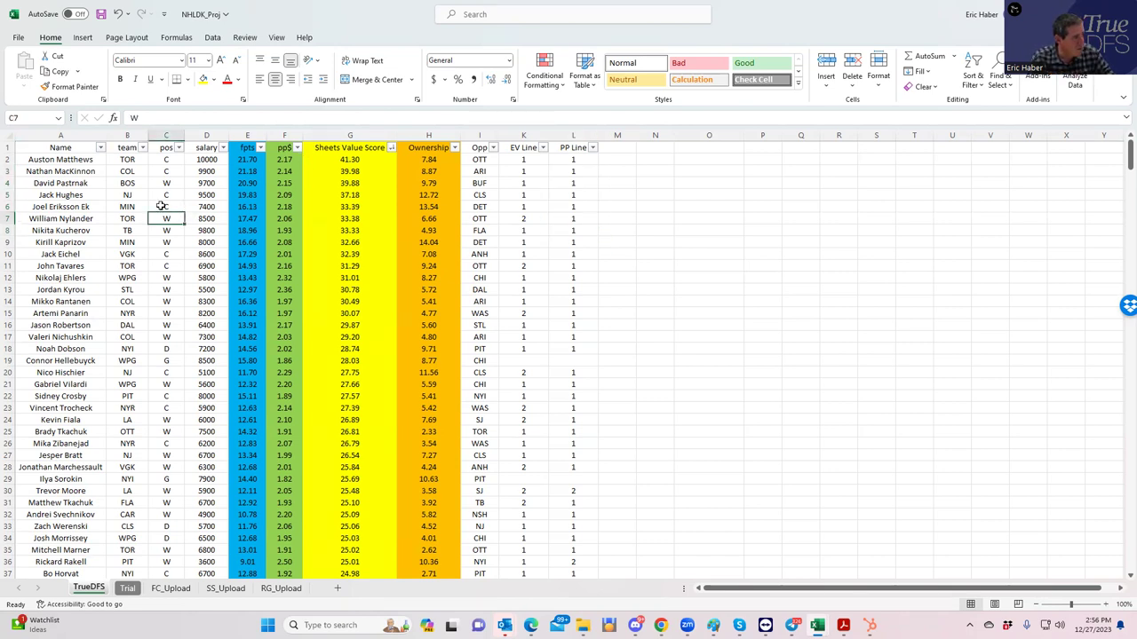
{"action": "left_click", "coordinate": [199, 205]}
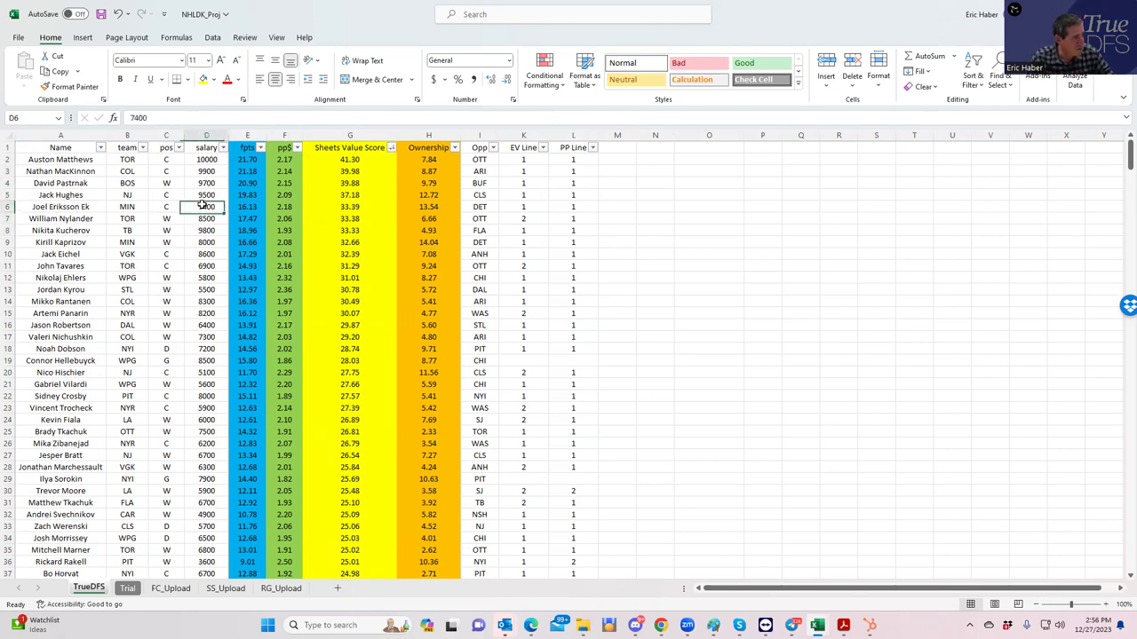
{"action": "left_click", "coordinate": [202, 360]}
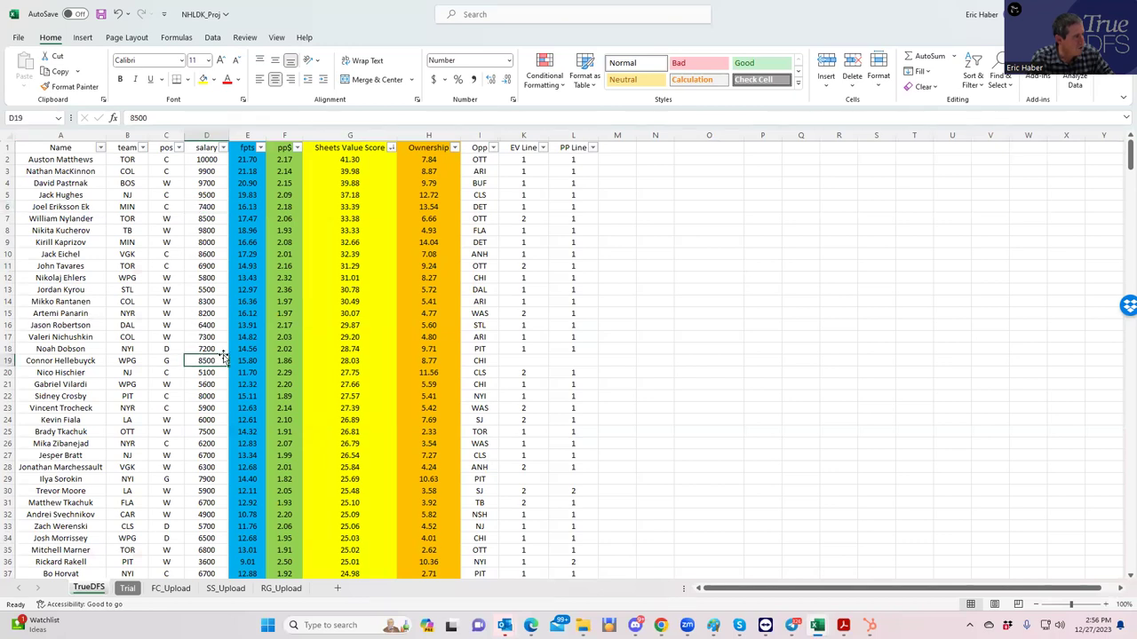
{"action": "left_click", "coordinate": [196, 278]}
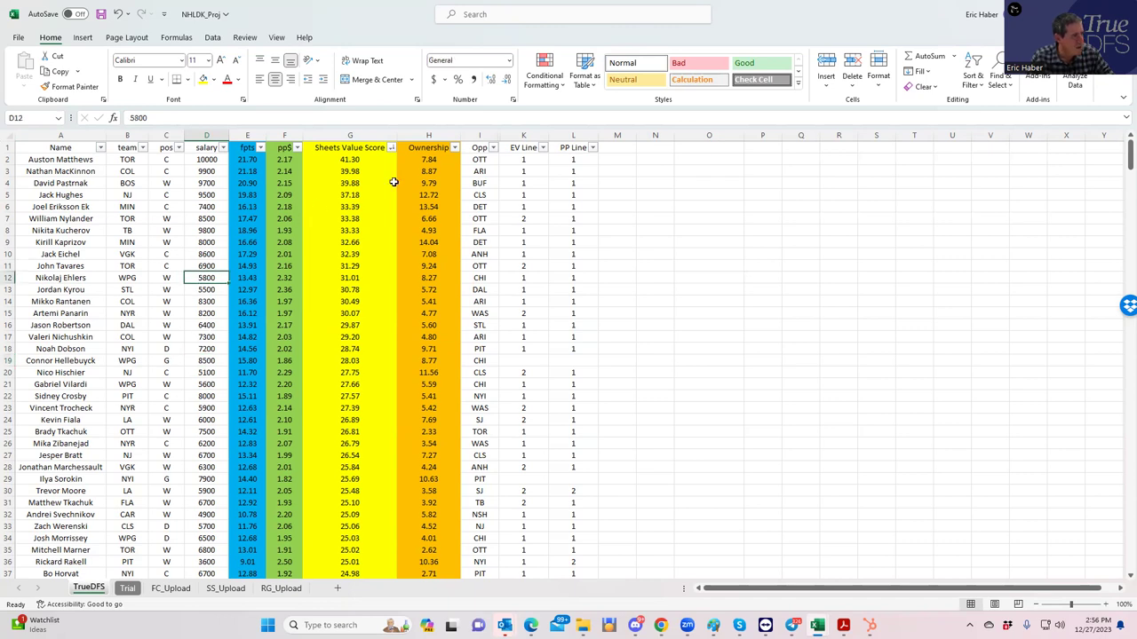
Check David Pastrnak's position and compare the salaries of Nico Hischier, Vincent Trocheck and Jordan Kyrou.
{"action": "left_click", "coordinate": [163, 183]}
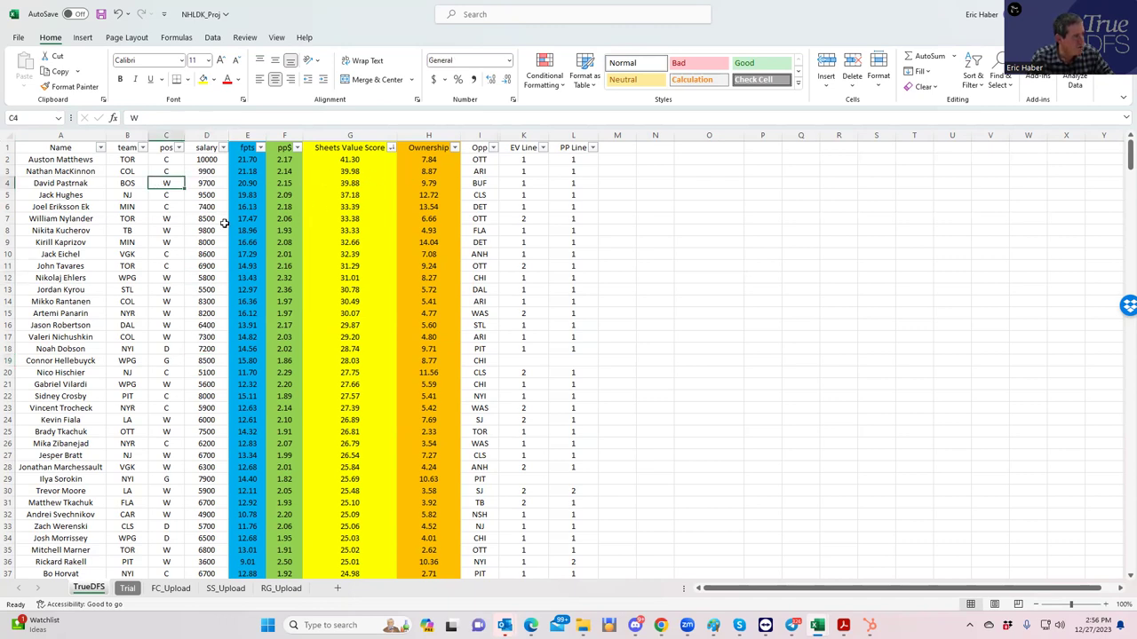
{"action": "left_click", "coordinate": [205, 371]}
{"action": "left_click", "coordinate": [212, 405]}
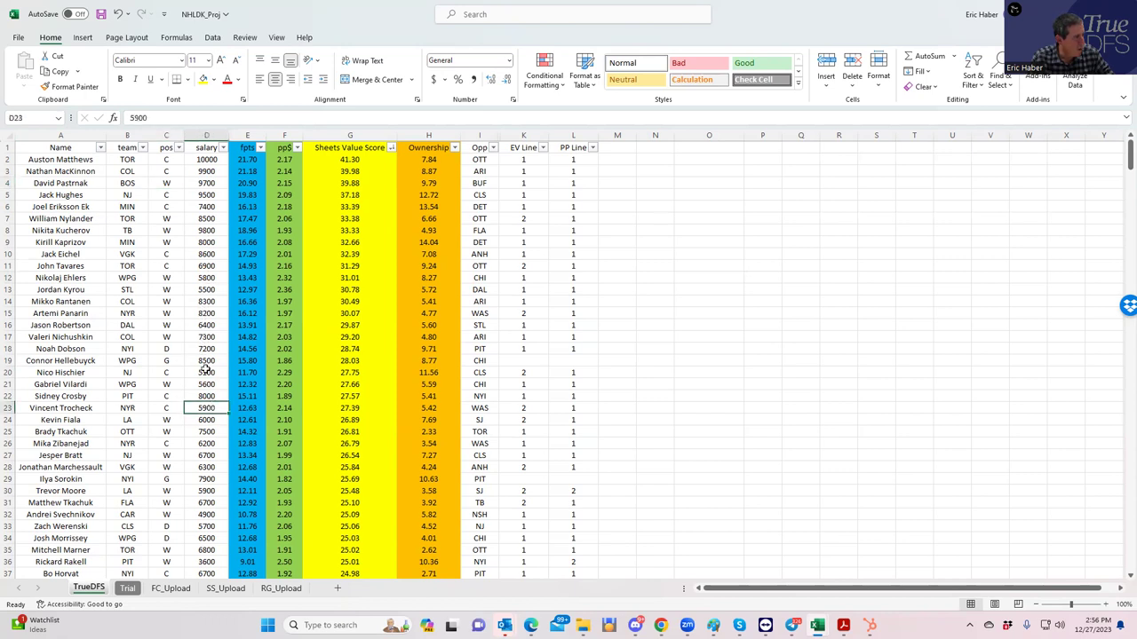
{"action": "left_click", "coordinate": [206, 369]}
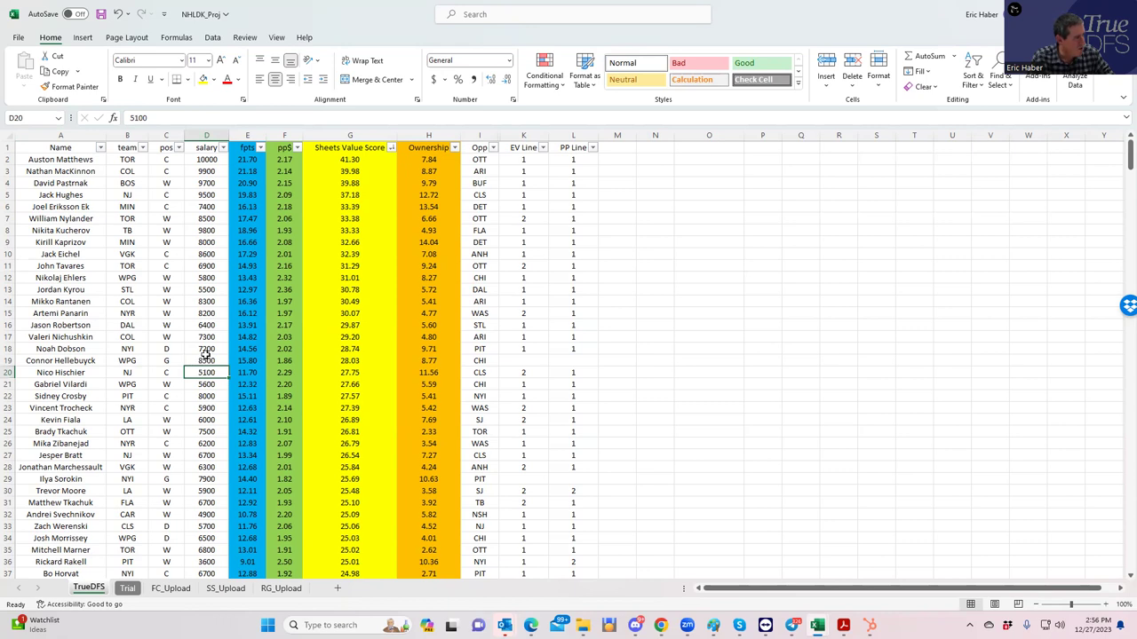
{"action": "left_click", "coordinate": [203, 290]}
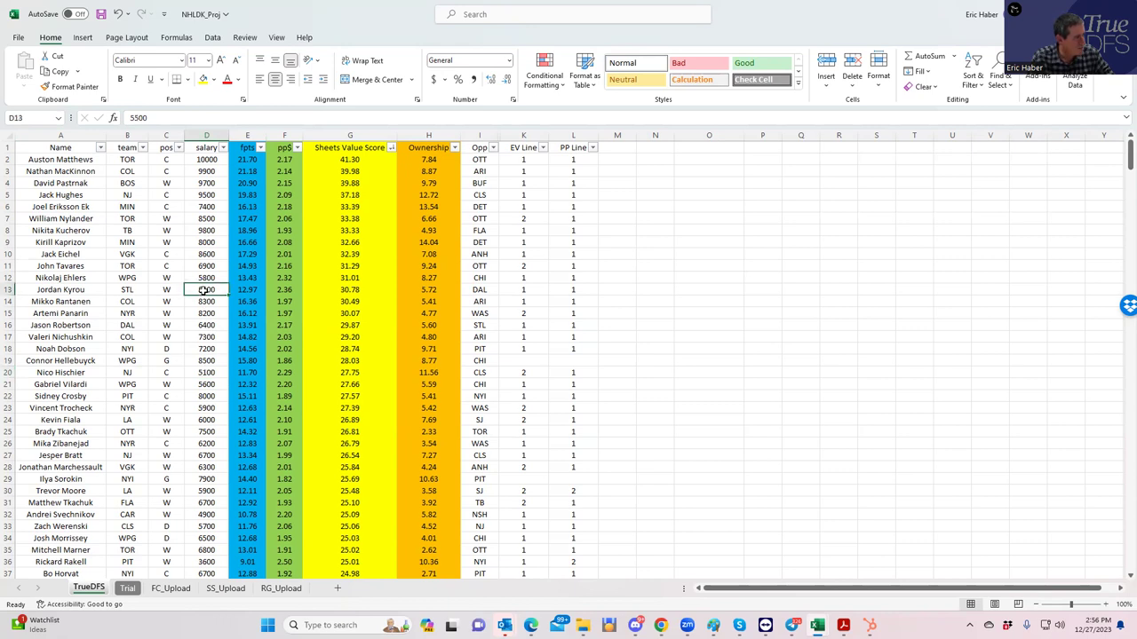
Compare the salaries of the Winnipeg players Nikolaj Ehlers, Gabriel Vilardi and Josh Morrissey.
{"action": "left_click", "coordinate": [203, 277]}
{"action": "left_click", "coordinate": [206, 384]}
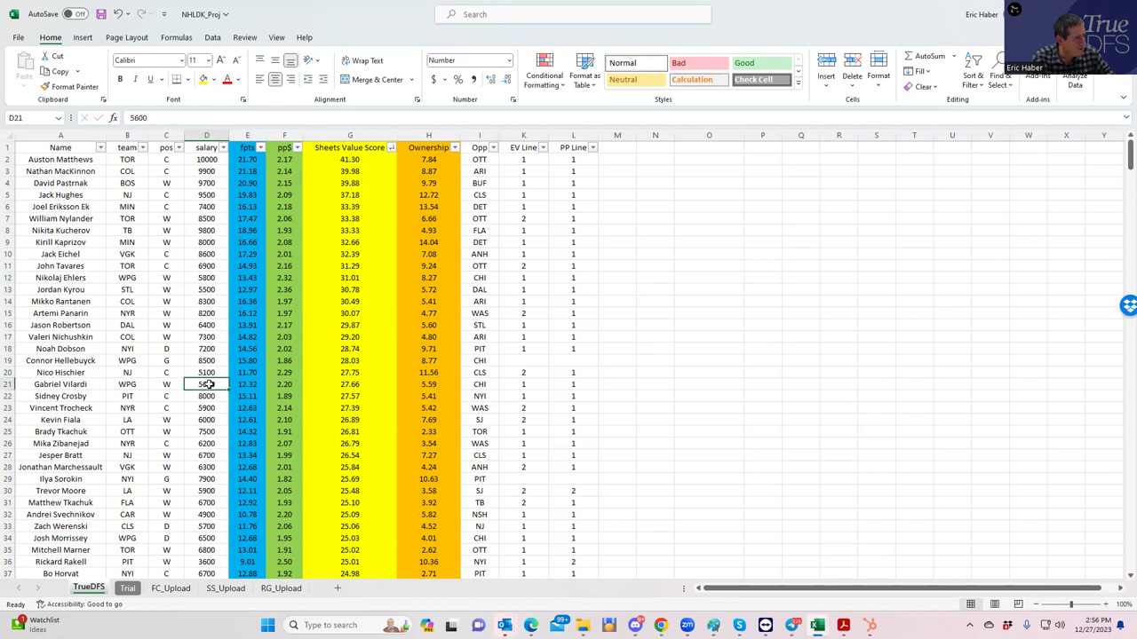
{"action": "left_click", "coordinate": [210, 539]}
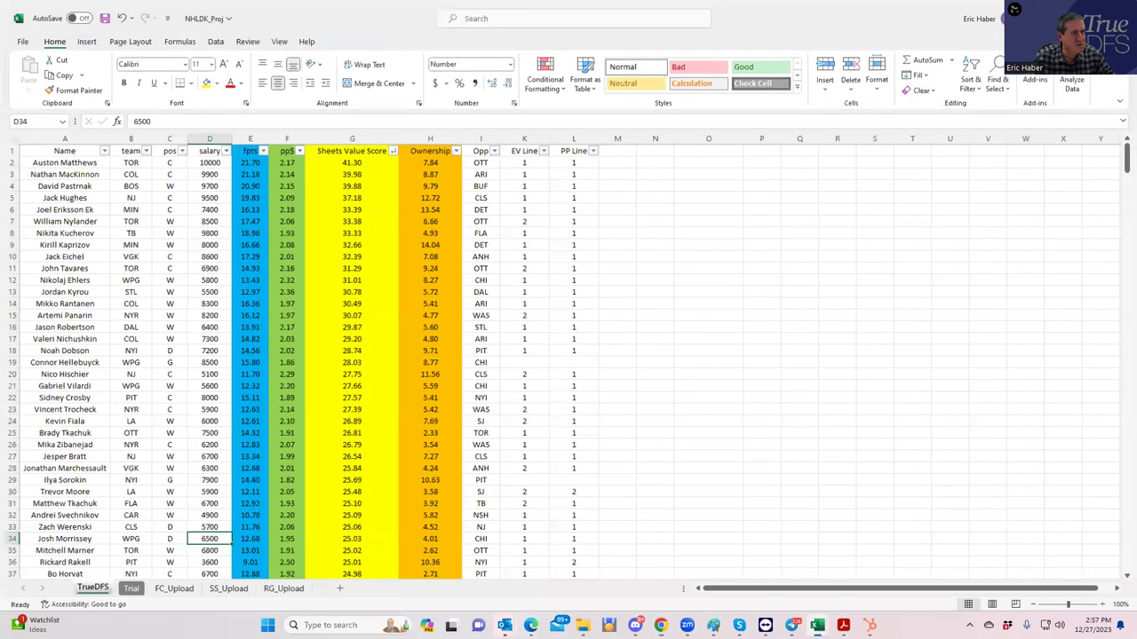
Switch to SaberSim's December 27 NHL build and start a CSV upload of custom player data.
{"action": "key", "text": "alt+Tab"}
{"action": "key", "text": "super+Down"}
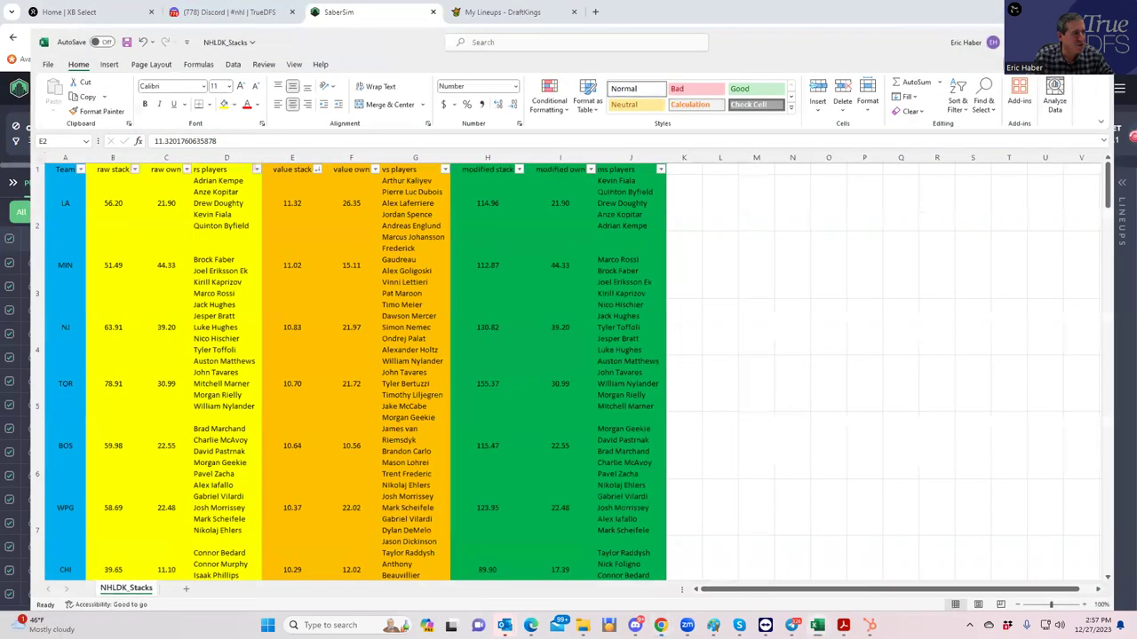
{"action": "key", "text": "super+Down"}
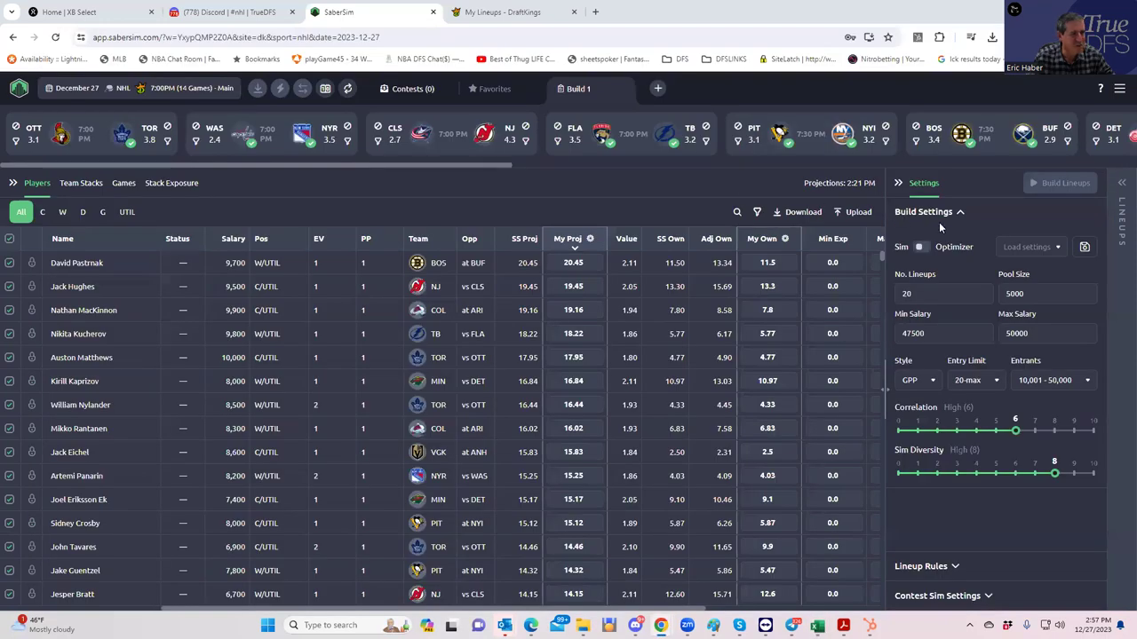
{"action": "left_click", "coordinate": [852, 212]}
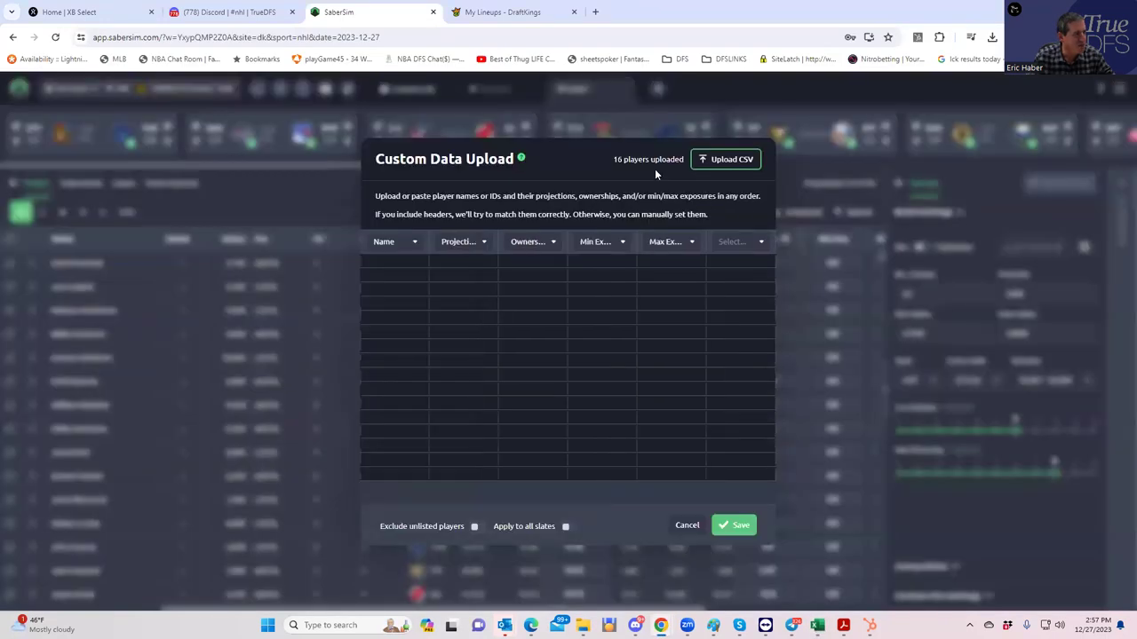
{"action": "left_click", "coordinate": [718, 167]}
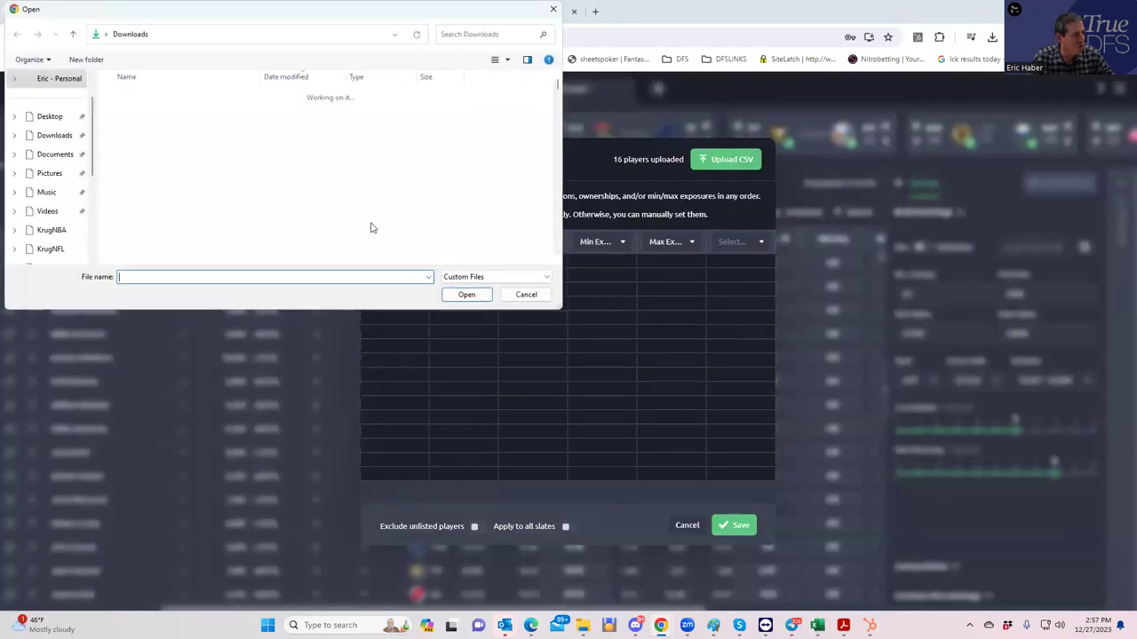
Load the NHLDK_Sim file from the KrugNHL folder in Dropbox's DFSSheets into the custom data upload.
{"action": "scroll", "coordinate": [51, 239], "scroll_direction": "down", "scroll_amount": 2}
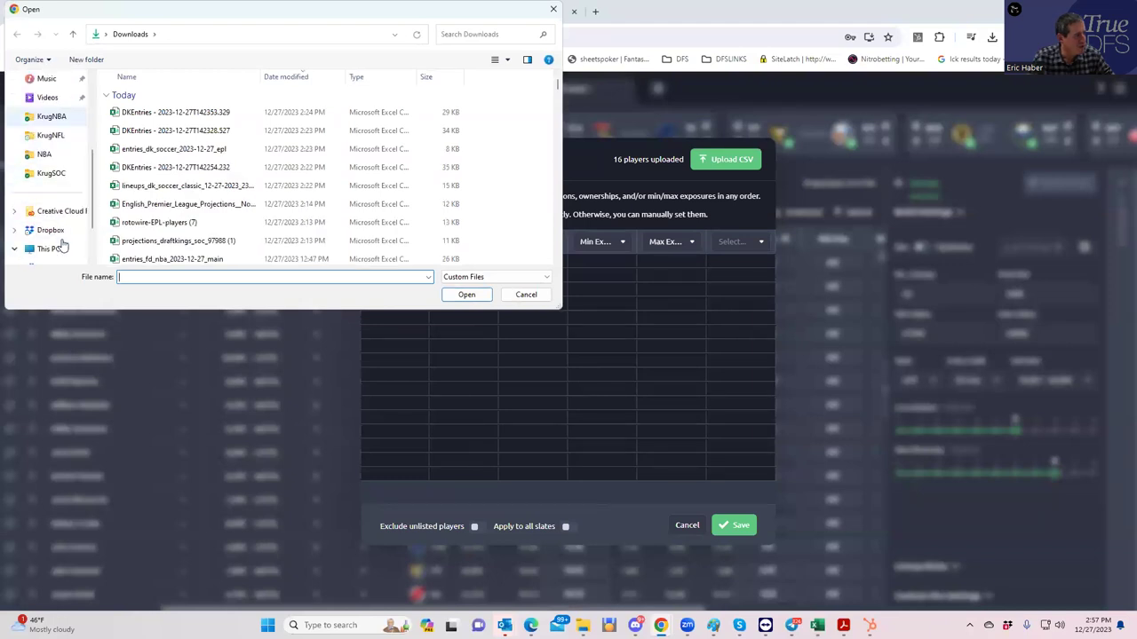
{"action": "left_click", "coordinate": [52, 173]}
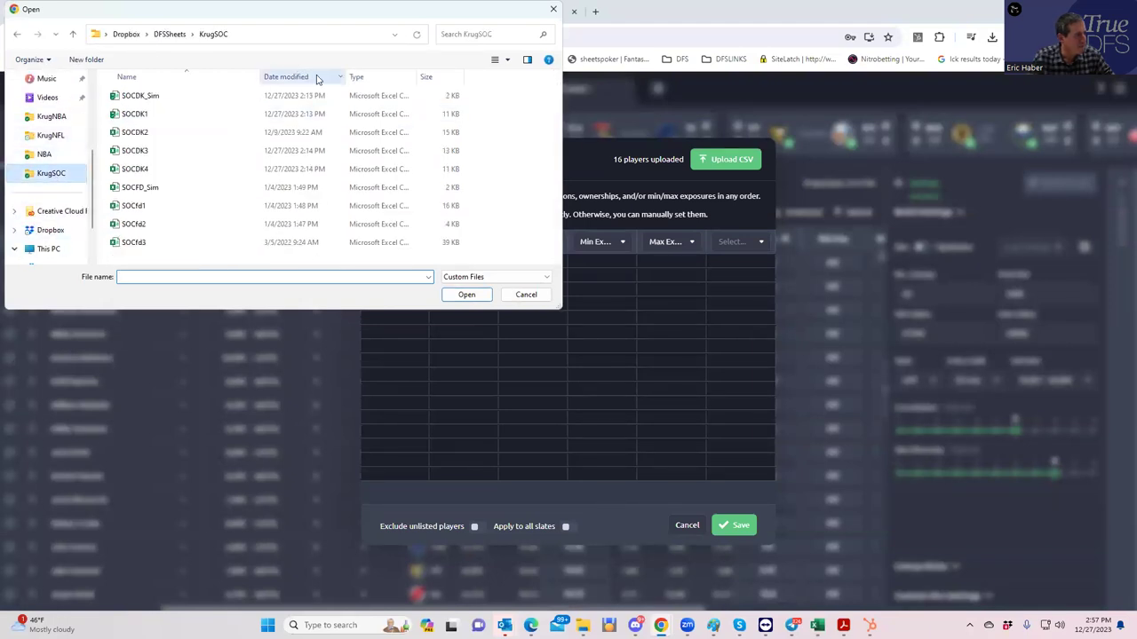
{"action": "left_click", "coordinate": [169, 35]}
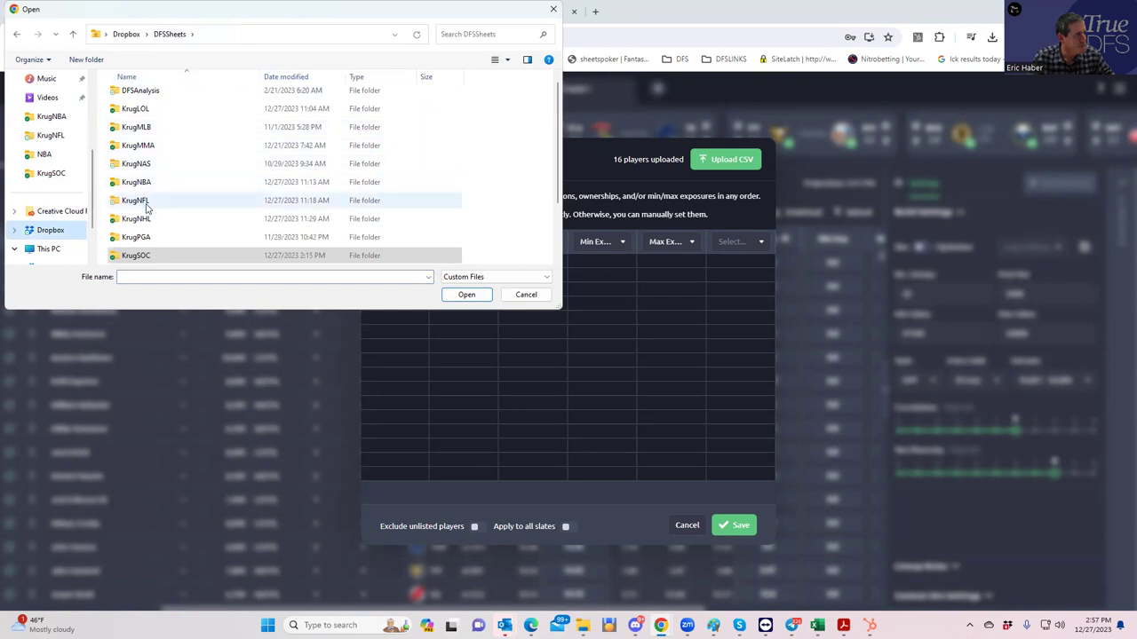
{"action": "double_click", "coordinate": [142, 218]}
{"action": "left_click", "coordinate": [146, 113]}
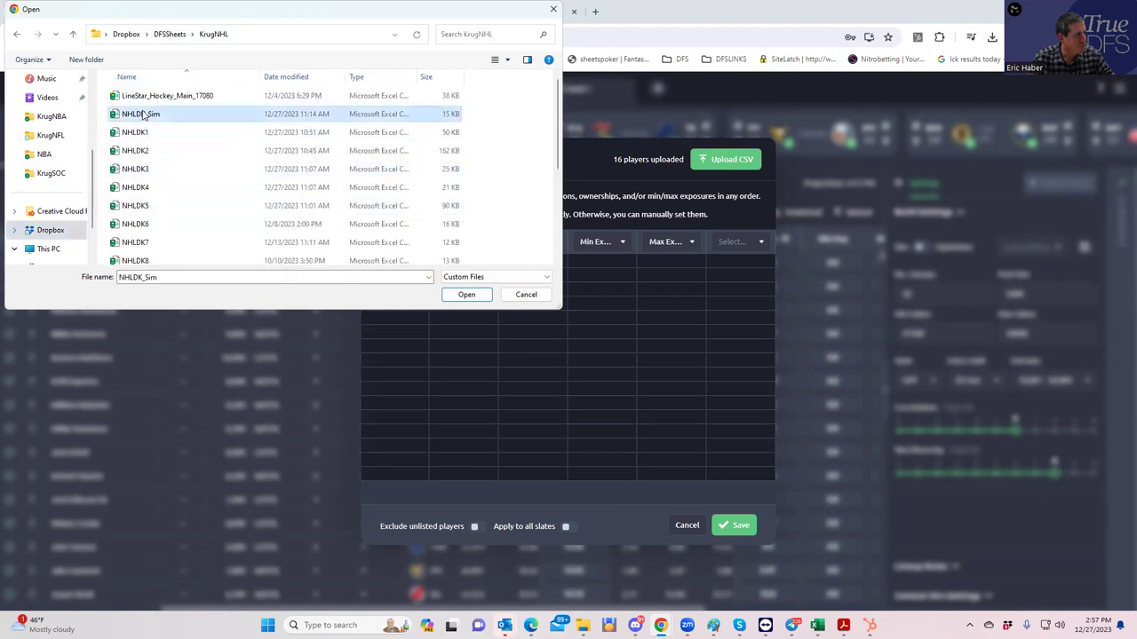
{"action": "left_click", "coordinate": [466, 294]}
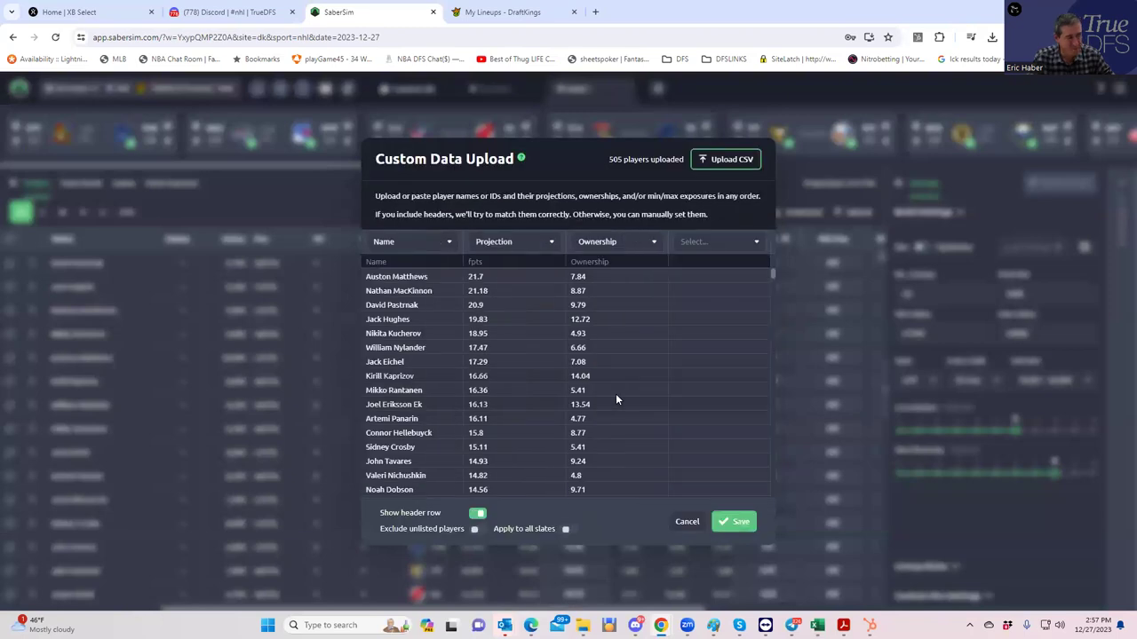
Save the uploaded projections and ownerships with unlisted players excluded, and exclude all players flagged as out.
{"action": "left_click", "coordinate": [476, 530]}
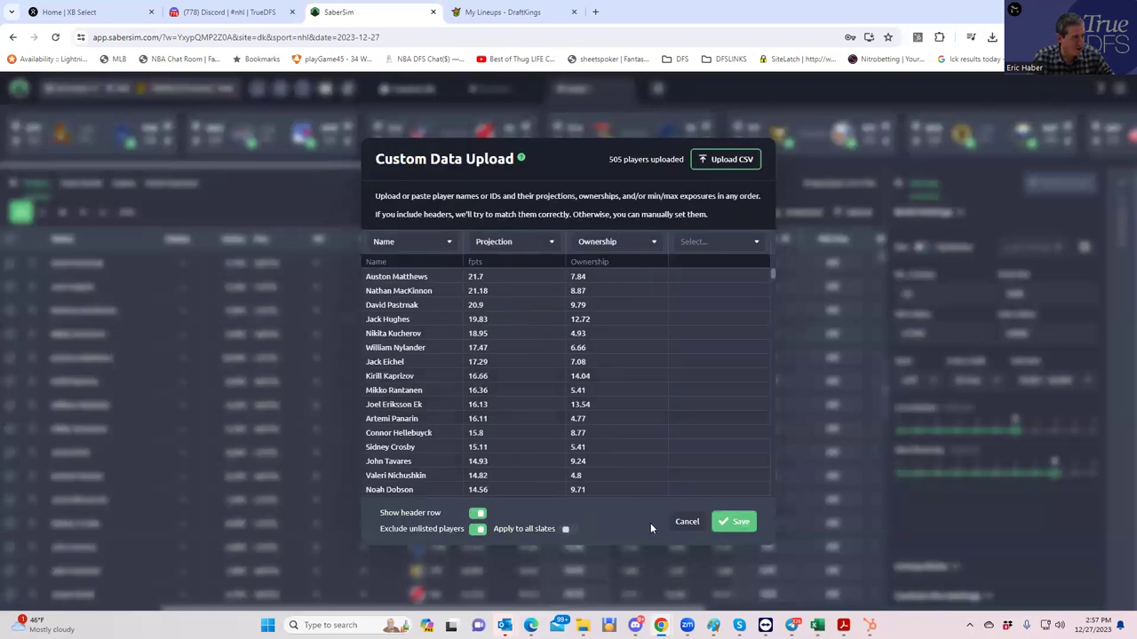
{"action": "left_click", "coordinate": [737, 524]}
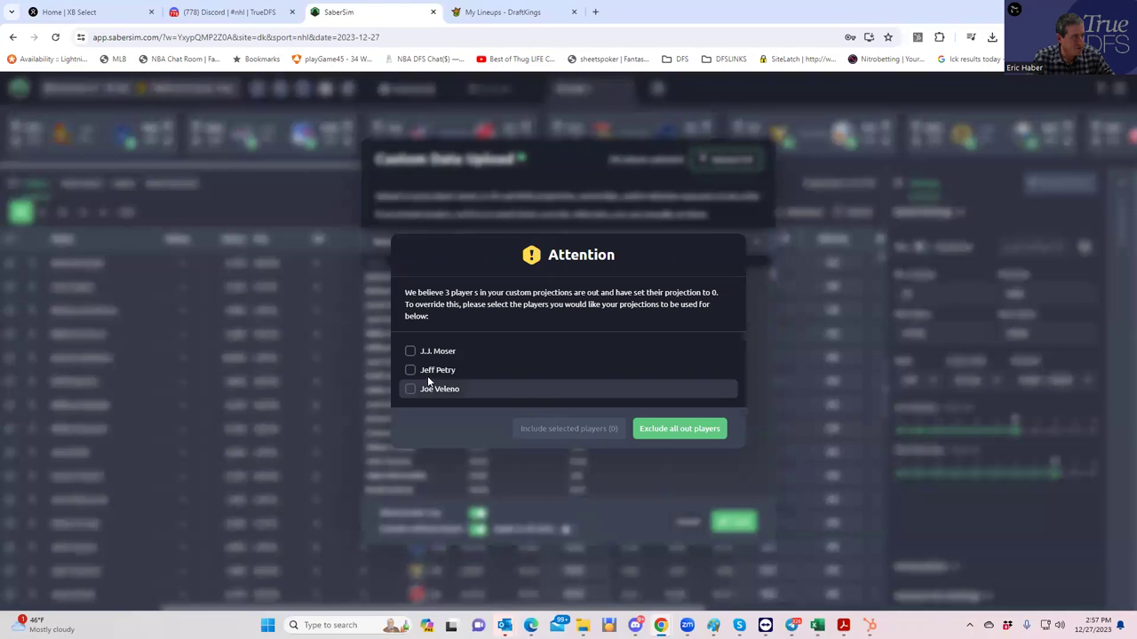
{"action": "left_click", "coordinate": [662, 431]}
{"action": "left_click", "coordinate": [667, 384]}
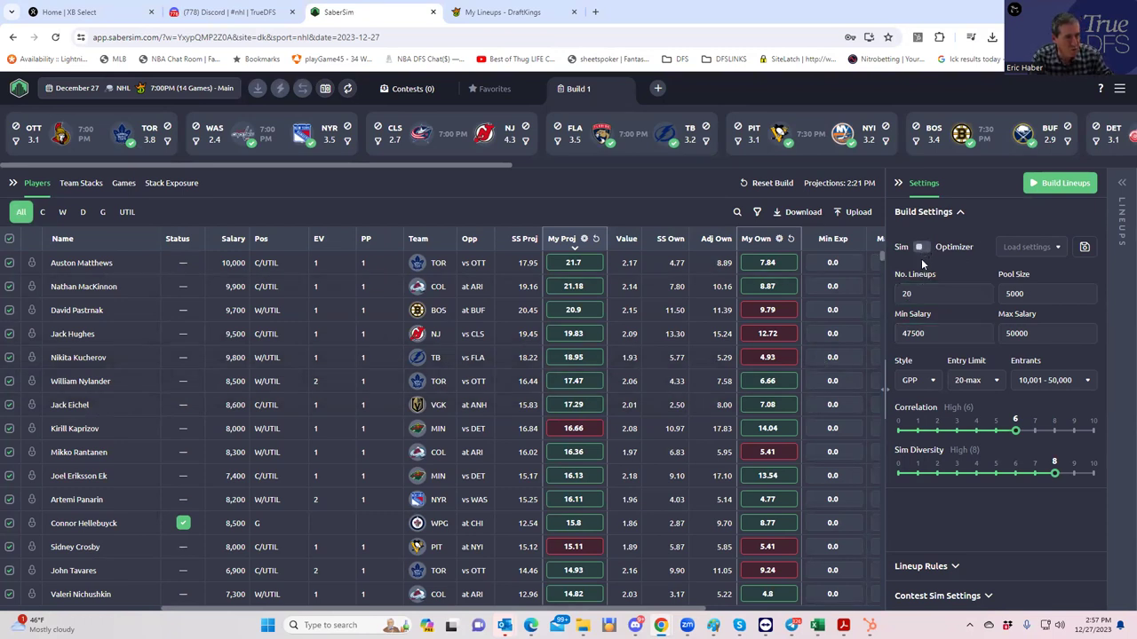
Set the number of lineups to 50, build them and reopen the build settings beside the results.
{"action": "left_click", "coordinate": [924, 289]}
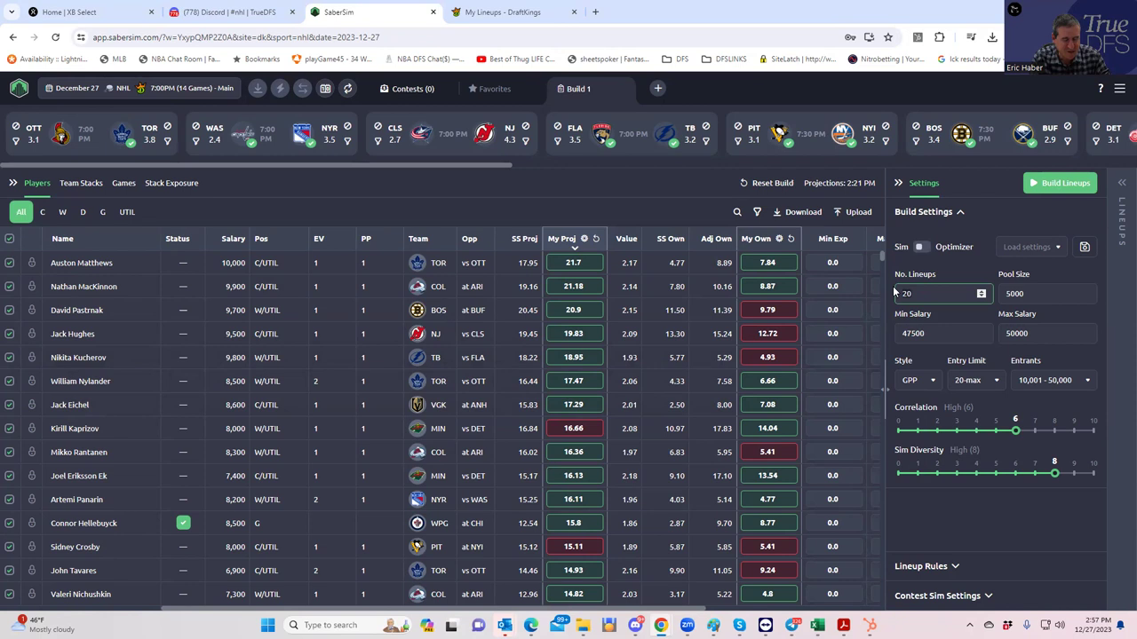
{"action": "type", "text": "50"}
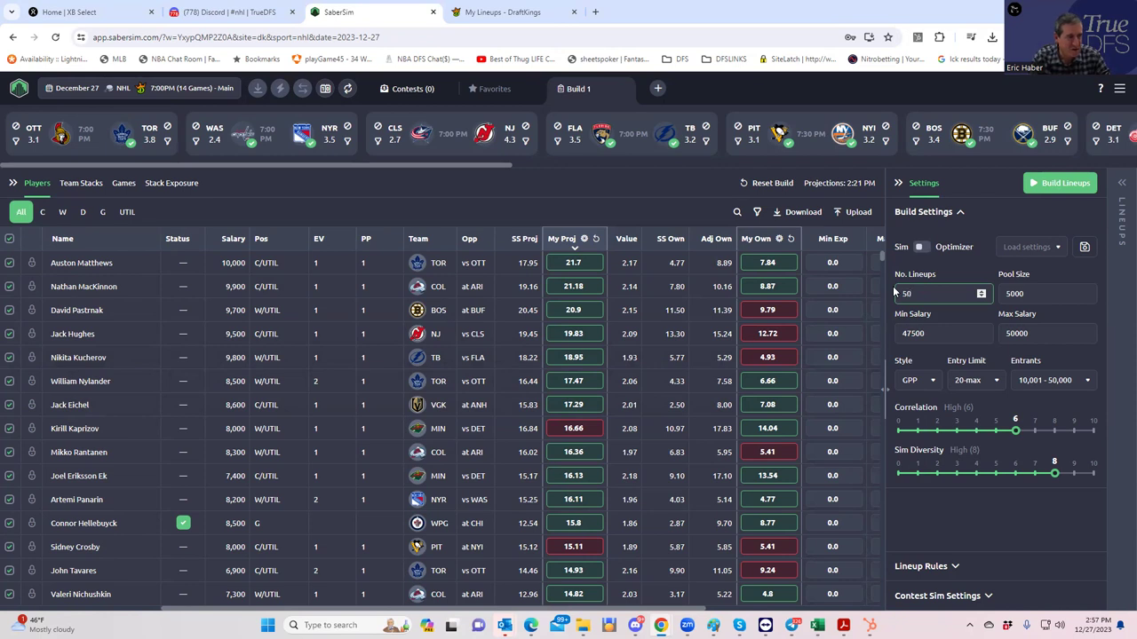
{"action": "left_click", "coordinate": [1055, 184]}
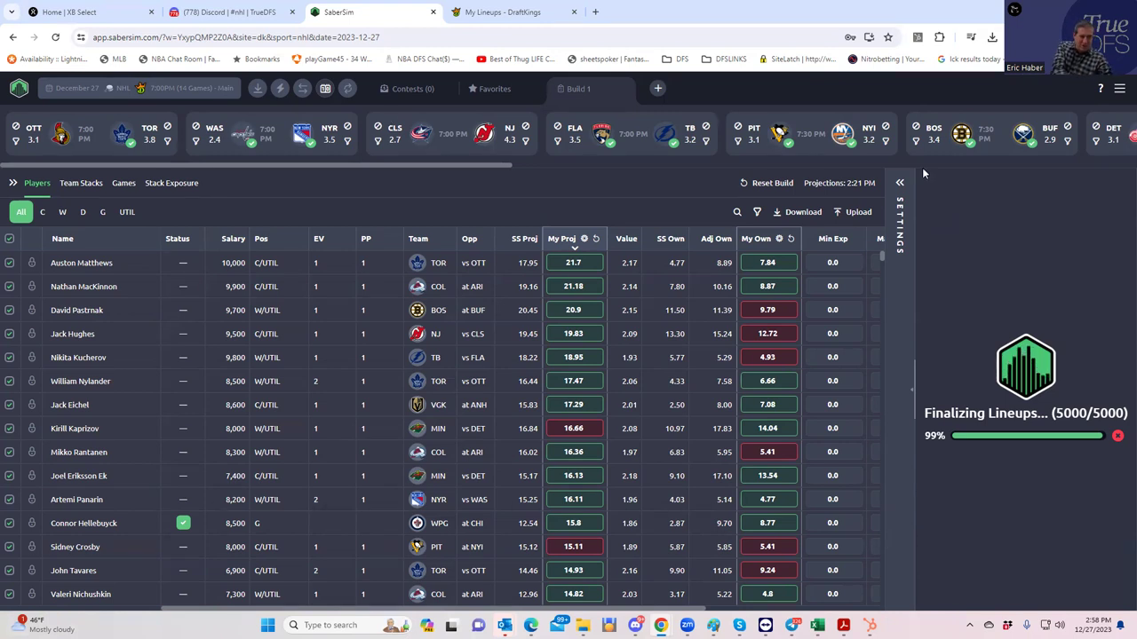
{"action": "left_click", "coordinate": [899, 186]}
{"action": "left_click", "coordinate": [815, 289]}
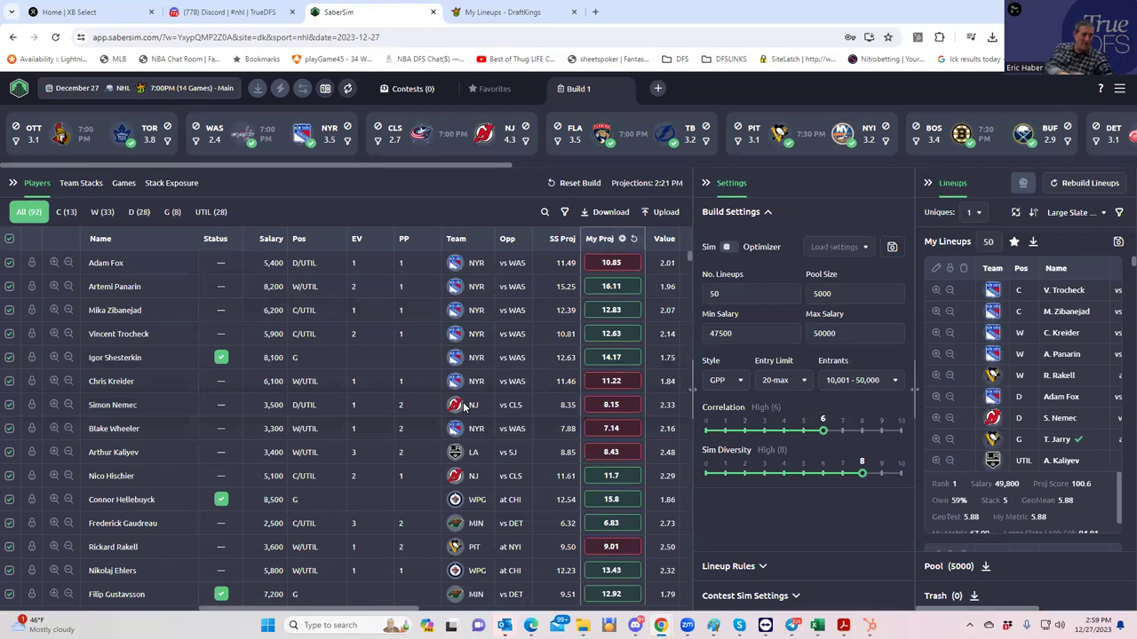
Review the lineup exposures by stack type and by team stack.
{"action": "left_click", "coordinate": [169, 184]}
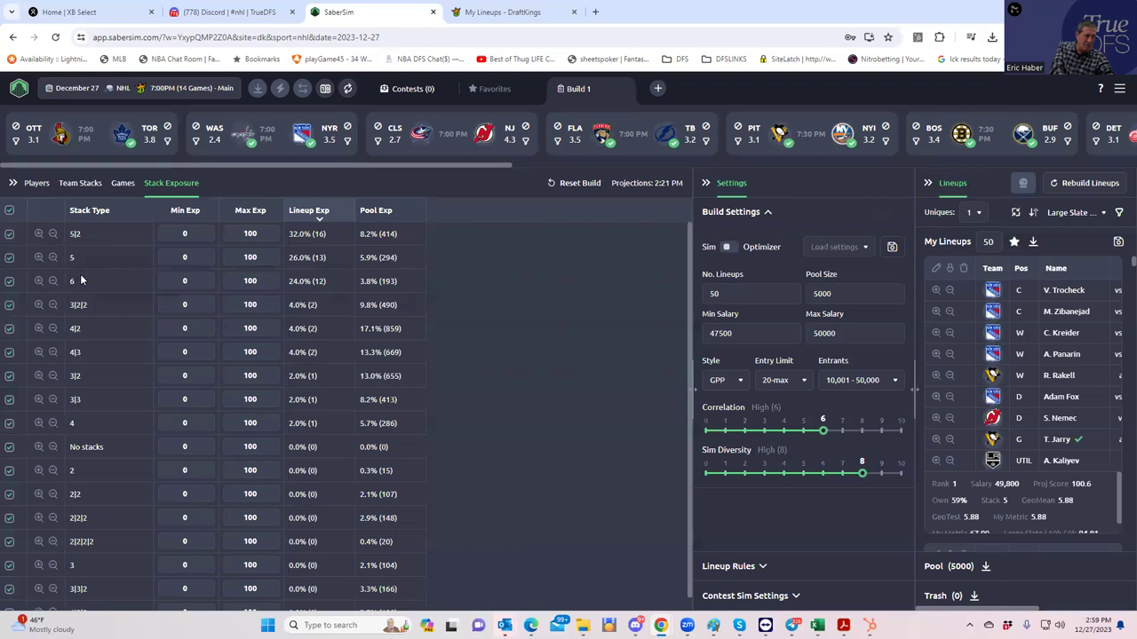
{"action": "left_click", "coordinate": [71, 185]}
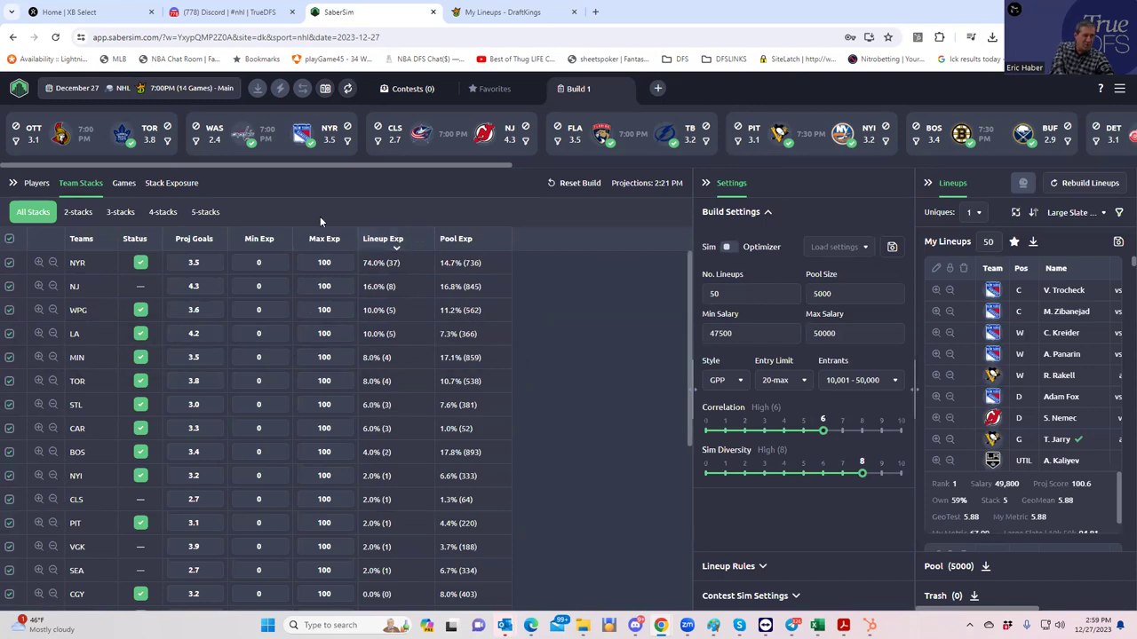
{"action": "left_click", "coordinate": [175, 185]}
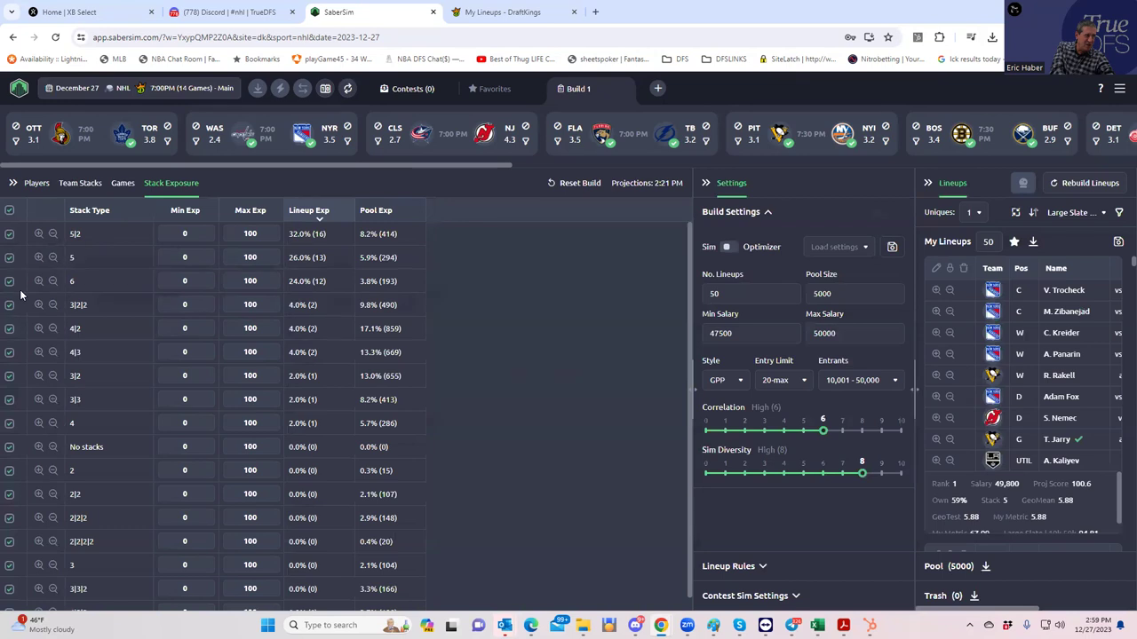
Exclude the stack types 3|2|2, 4|2, 3|2, 3|3 and 4 while keeping 5, and apply the exposures.
{"action": "left_click", "coordinate": [9, 257]}
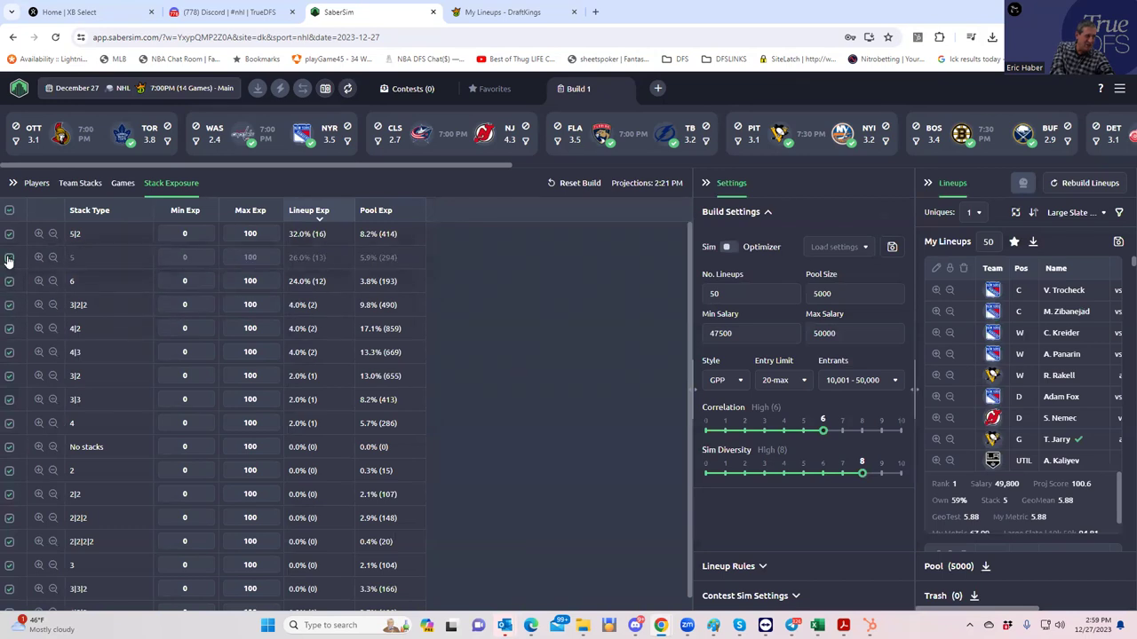
{"action": "left_click", "coordinate": [8, 304]}
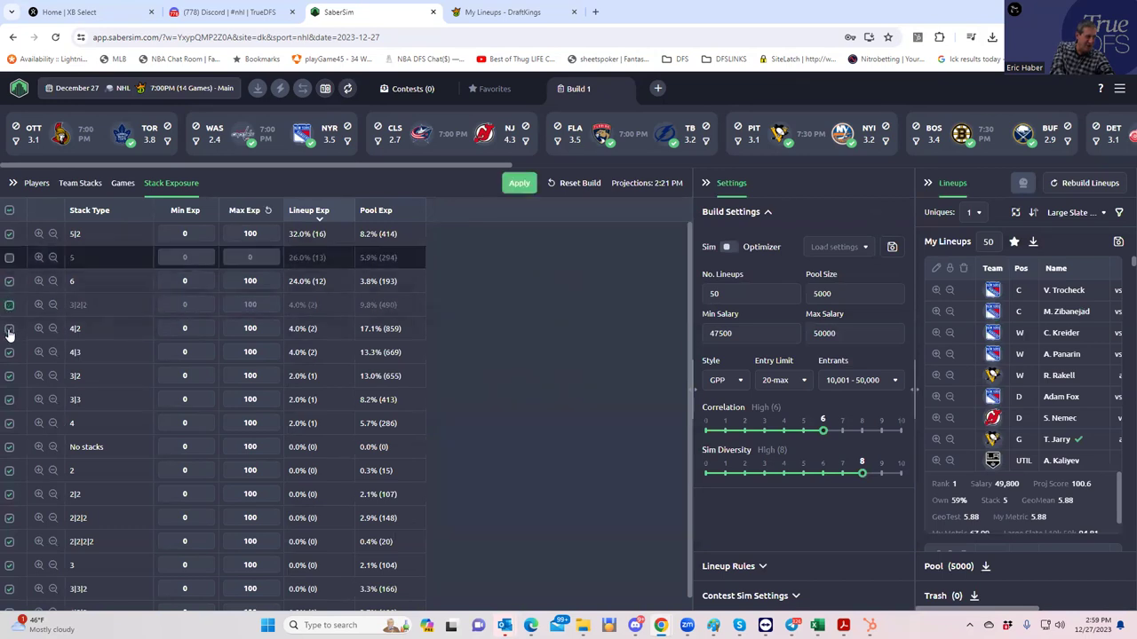
{"action": "left_click", "coordinate": [9, 330]}
{"action": "left_click", "coordinate": [9, 330]}
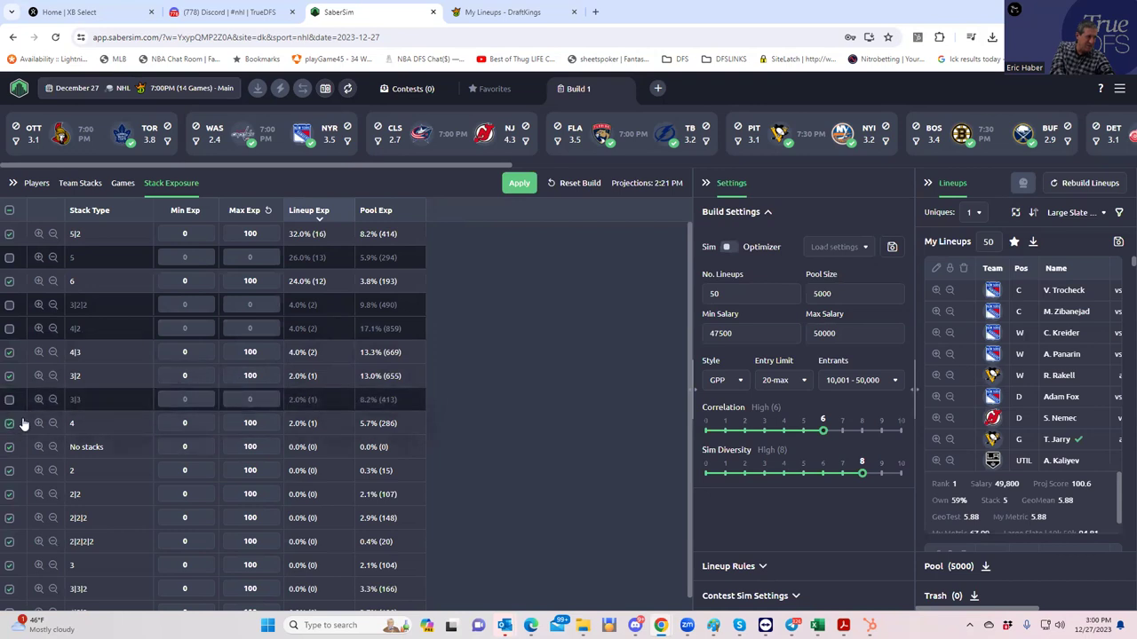
{"action": "left_click", "coordinate": [9, 423]}
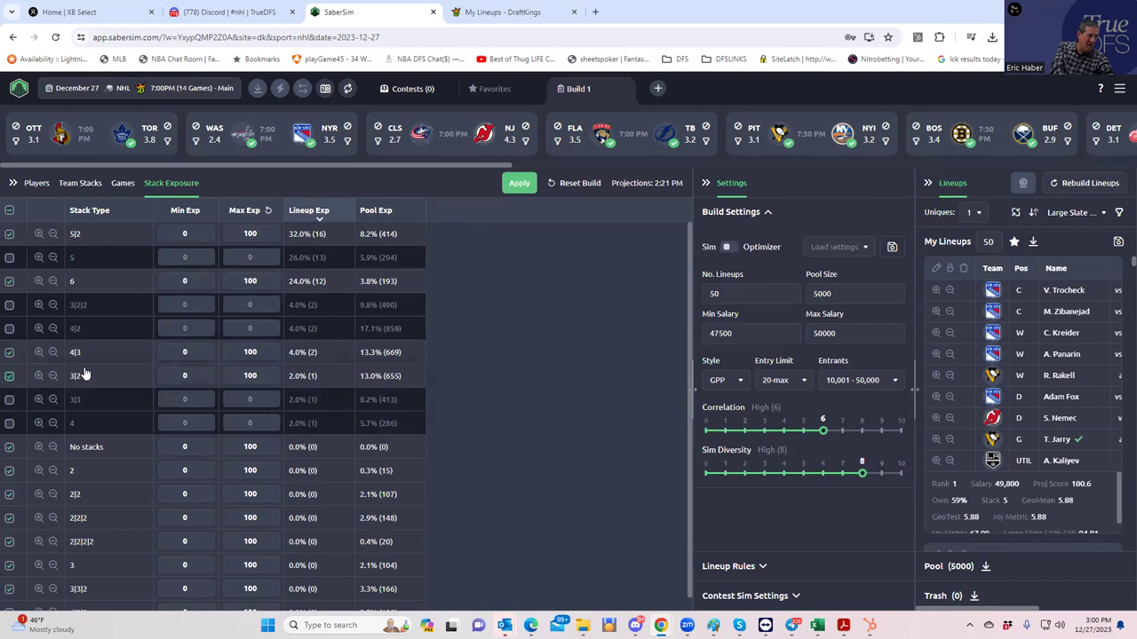
{"action": "left_click", "coordinate": [9, 375]}
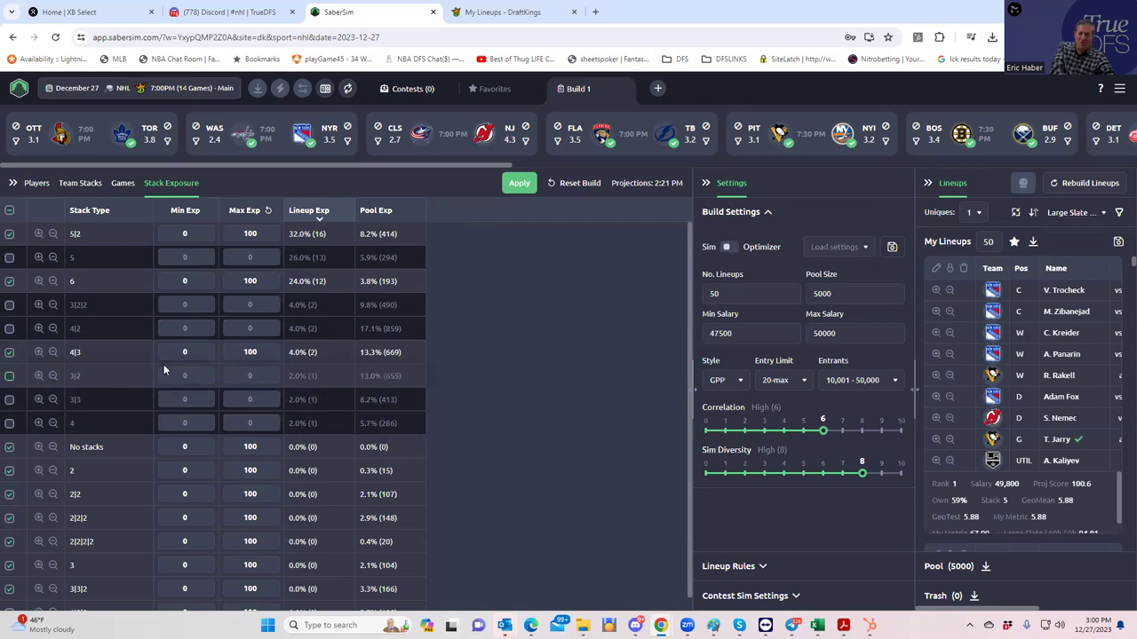
{"action": "left_click", "coordinate": [9, 258]}
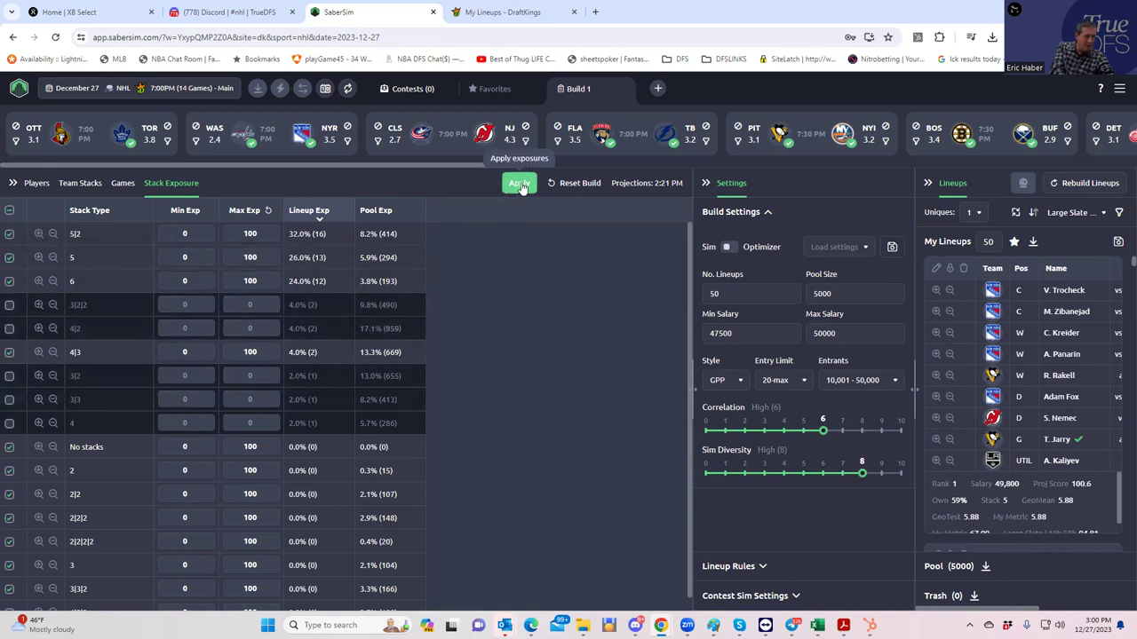
{"action": "left_click", "coordinate": [521, 185]}
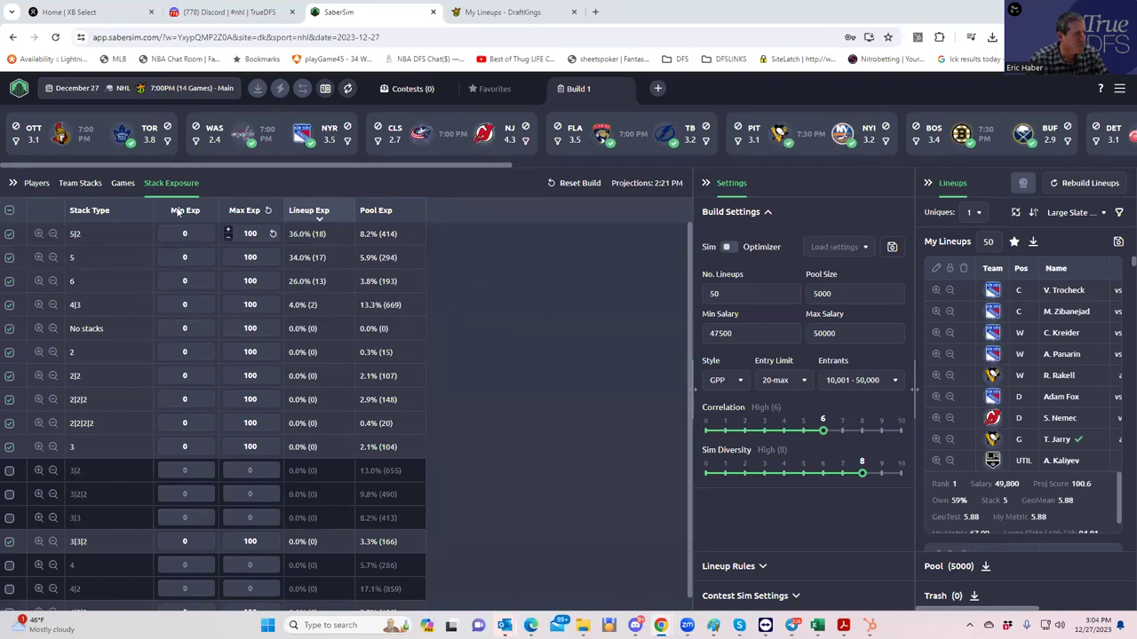
Show the team stack exposures and set the lineup uniques to 3.
{"action": "left_click", "coordinate": [65, 187]}
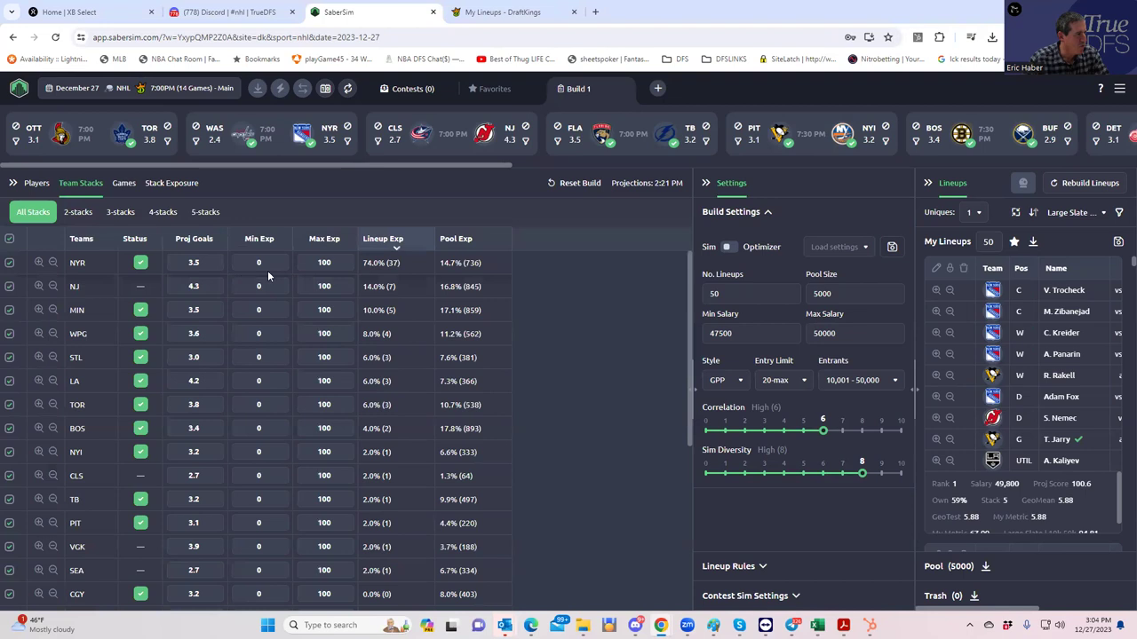
{"action": "left_click", "coordinate": [973, 215]}
{"action": "left_click", "coordinate": [974, 284]}
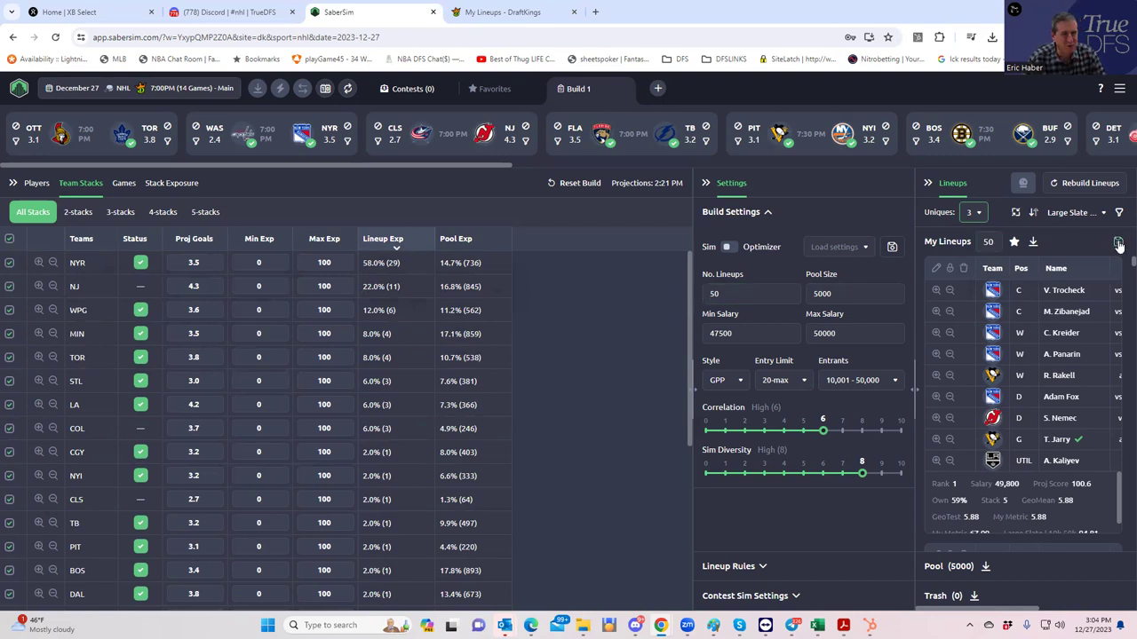
Upload the entries file DKEntries - 2023-12-27T150438.145 from Downloads and save the lineups to all three contests, duplicating lineups to fill every entry.
{"action": "left_click", "coordinate": [1032, 243]}
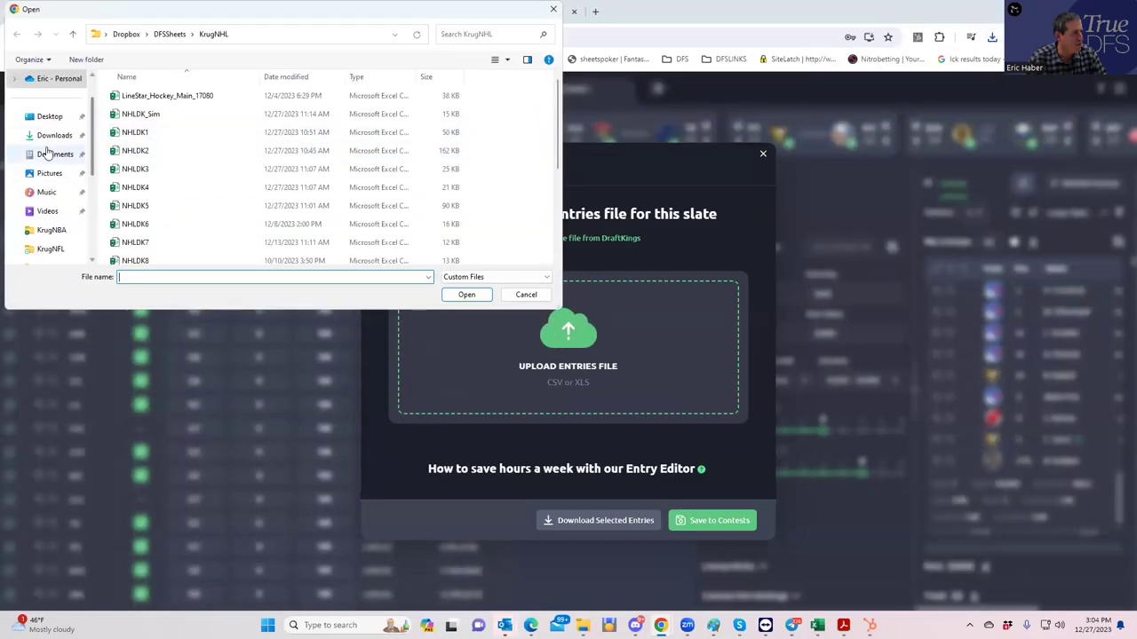
{"action": "left_click", "coordinate": [46, 135]}
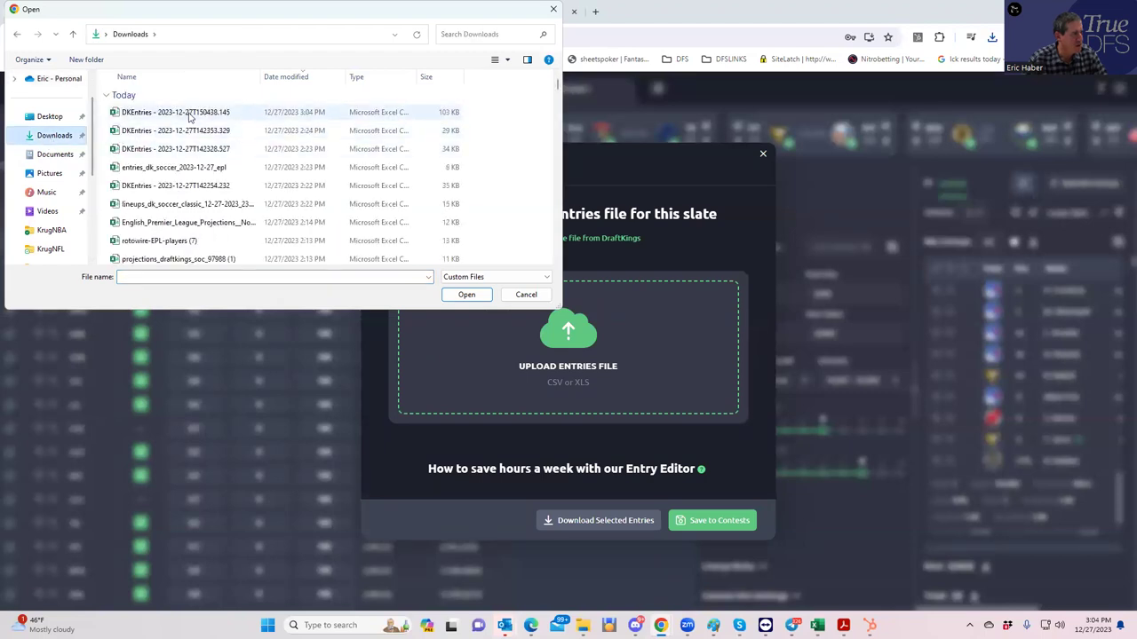
{"action": "left_click", "coordinate": [178, 112]}
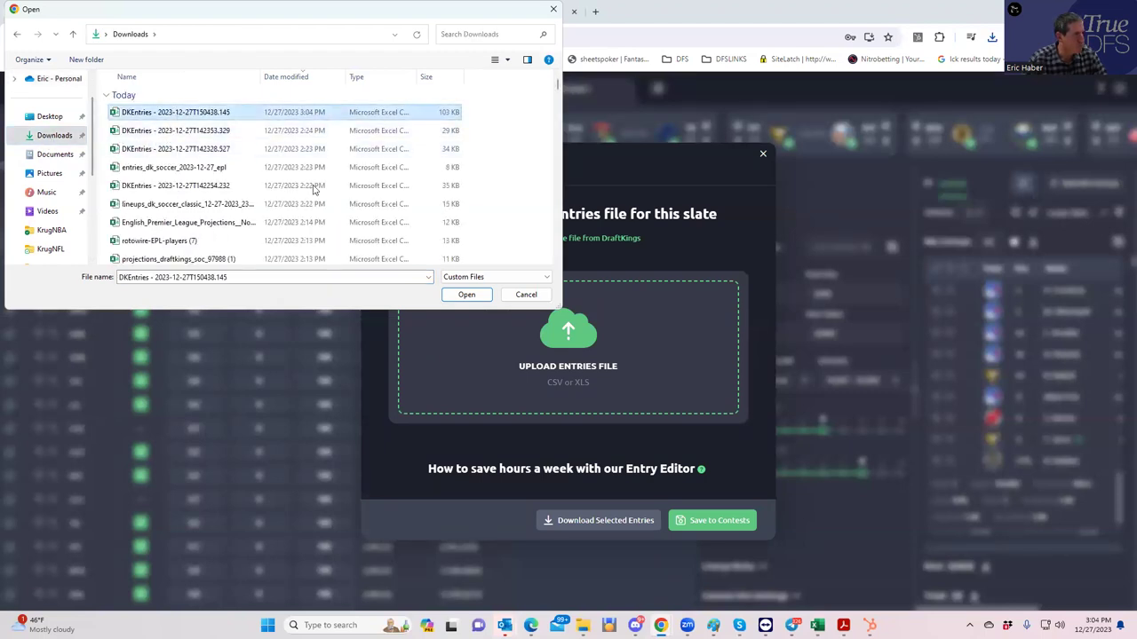
{"action": "left_click", "coordinate": [457, 296]}
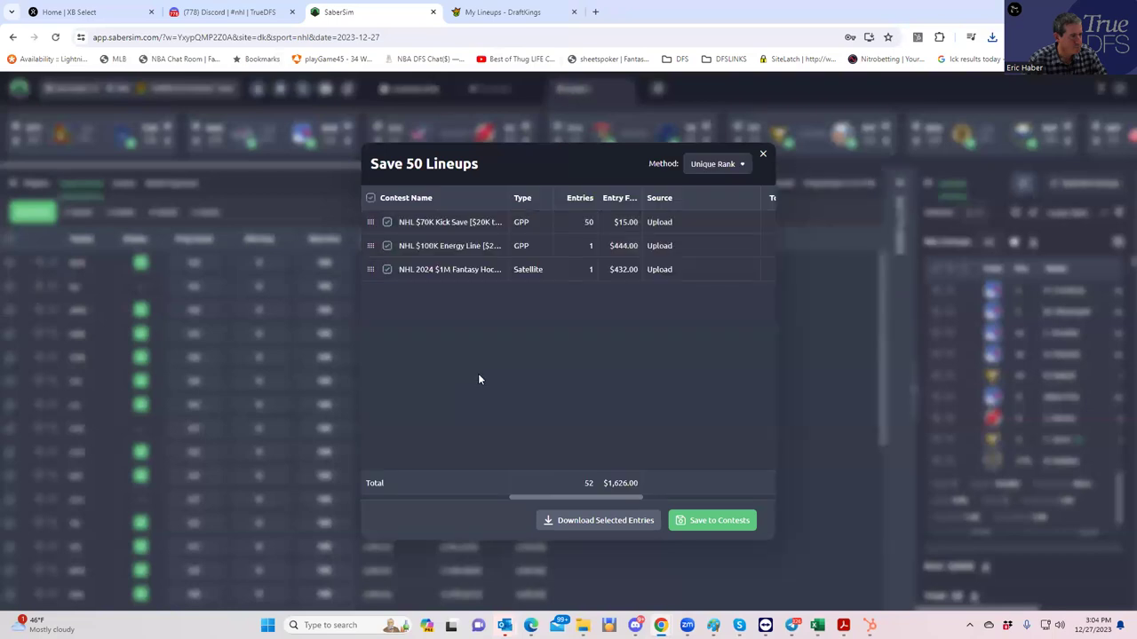
{"action": "left_click", "coordinate": [704, 522]}
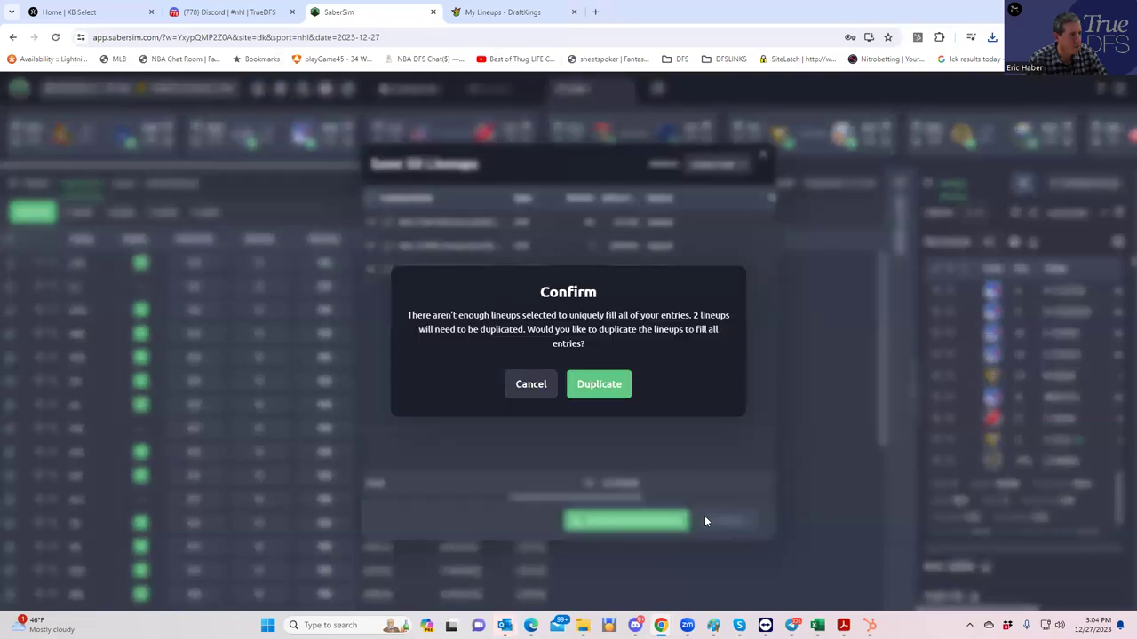
{"action": "left_click", "coordinate": [600, 384]}
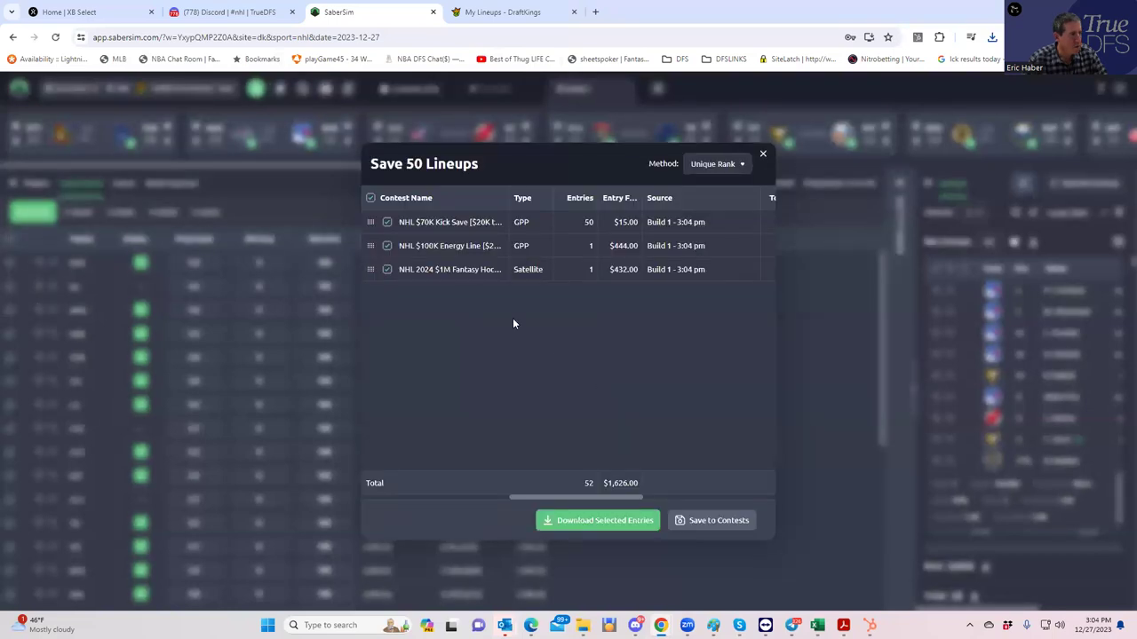
Add contest sims with 100000 sims and SaberSim Ownership for the $70K Kick Save, $100K Energy Line and Fantasy Hockey World Championship Qualifier contests.
{"action": "mouse_move", "coordinate": [456, 225]}
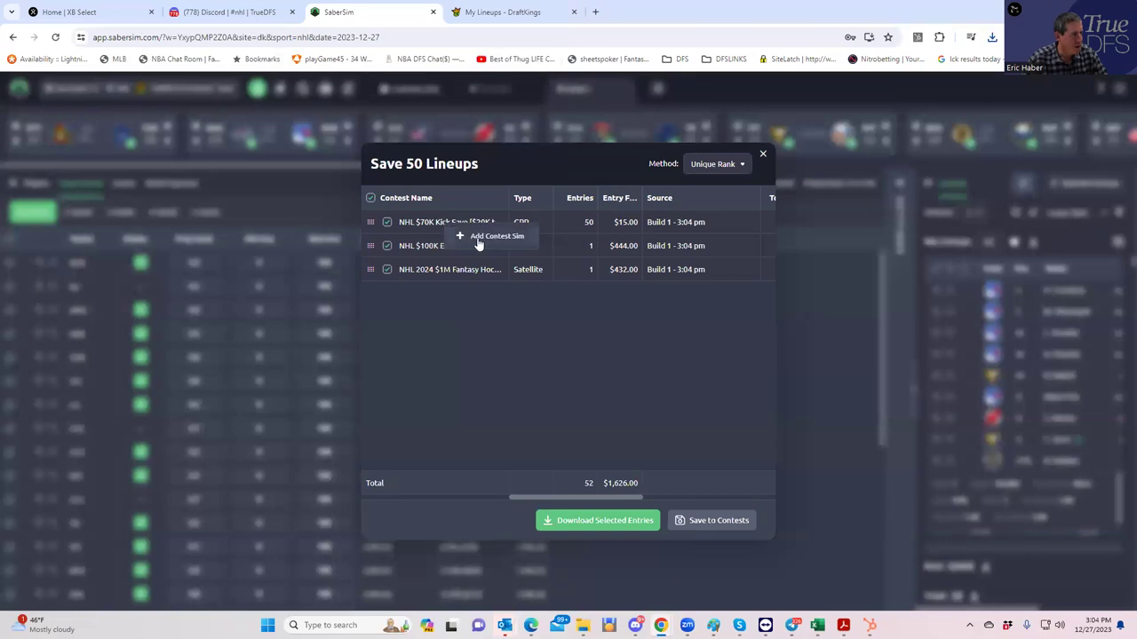
{"action": "left_click", "coordinate": [476, 242]}
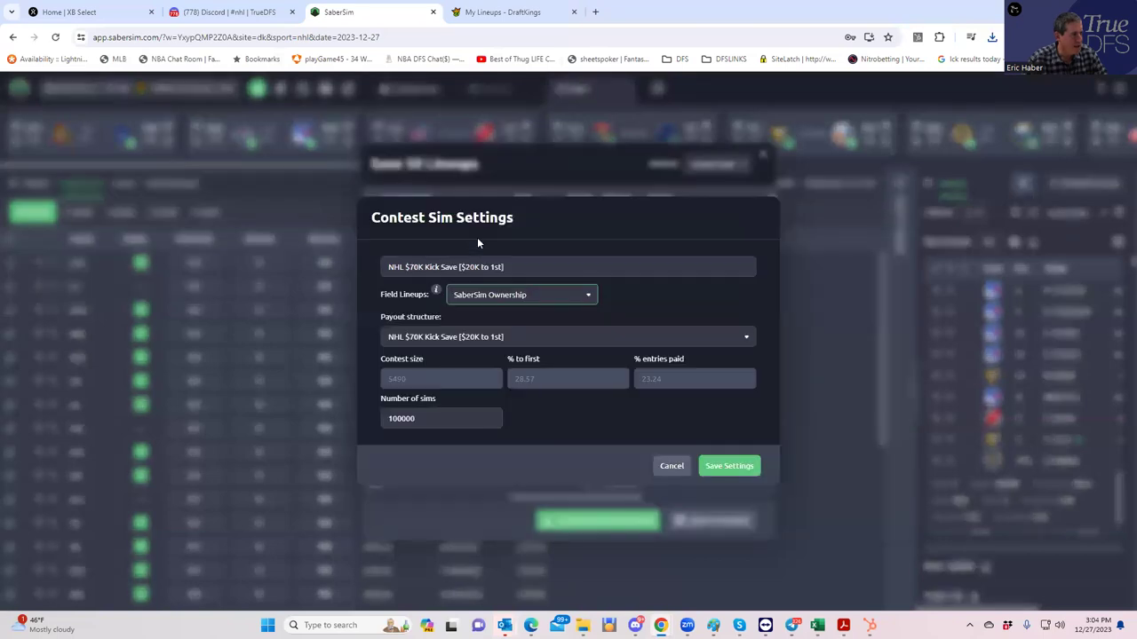
{"action": "left_click", "coordinate": [710, 472]}
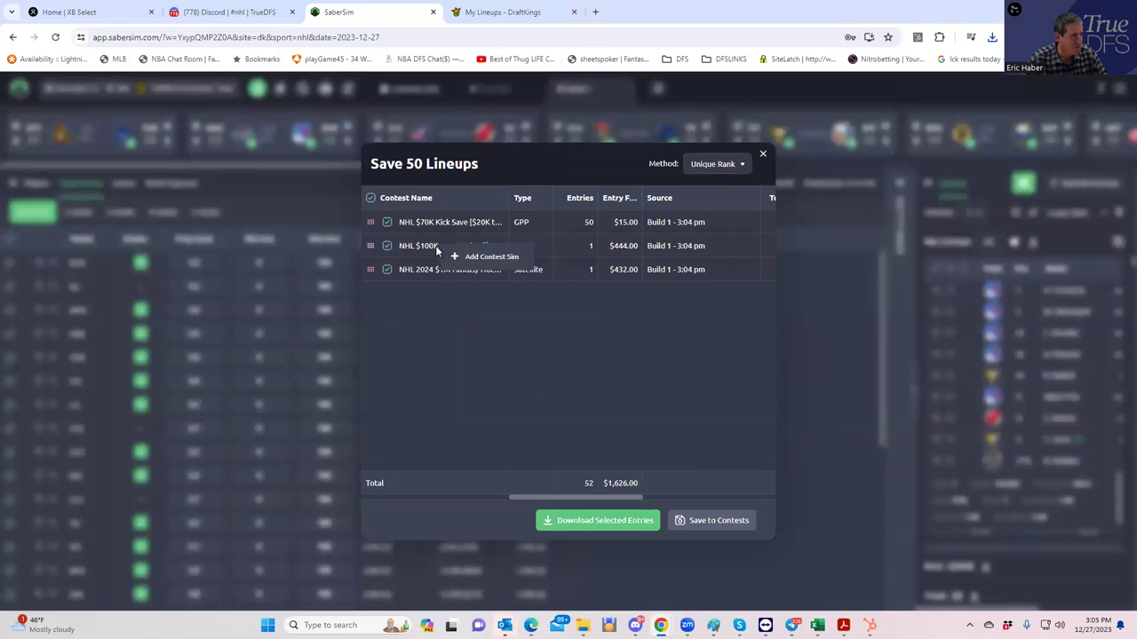
{"action": "left_click", "coordinate": [453, 257]}
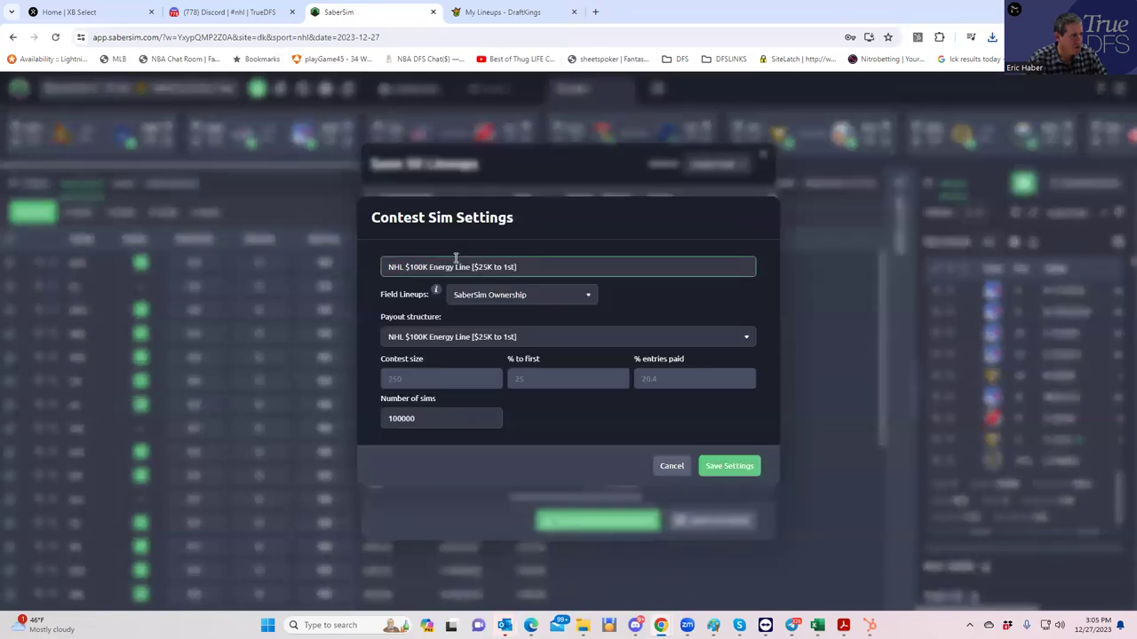
{"action": "left_click", "coordinate": [734, 472]}
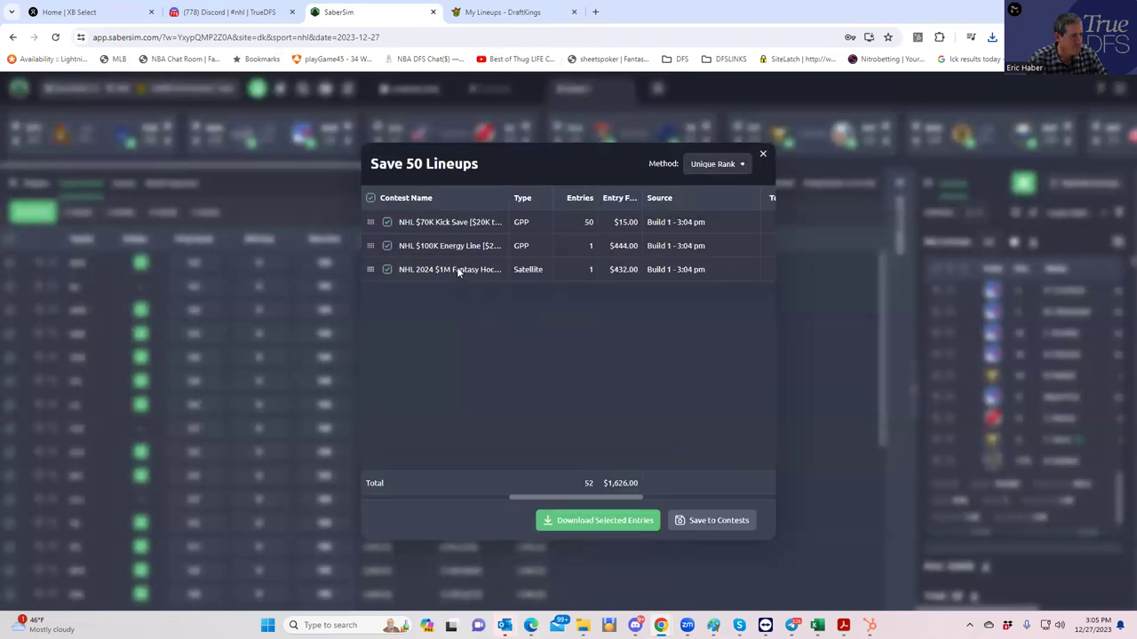
{"action": "mouse_move", "coordinate": [457, 269]}
{"action": "left_click", "coordinate": [511, 282]}
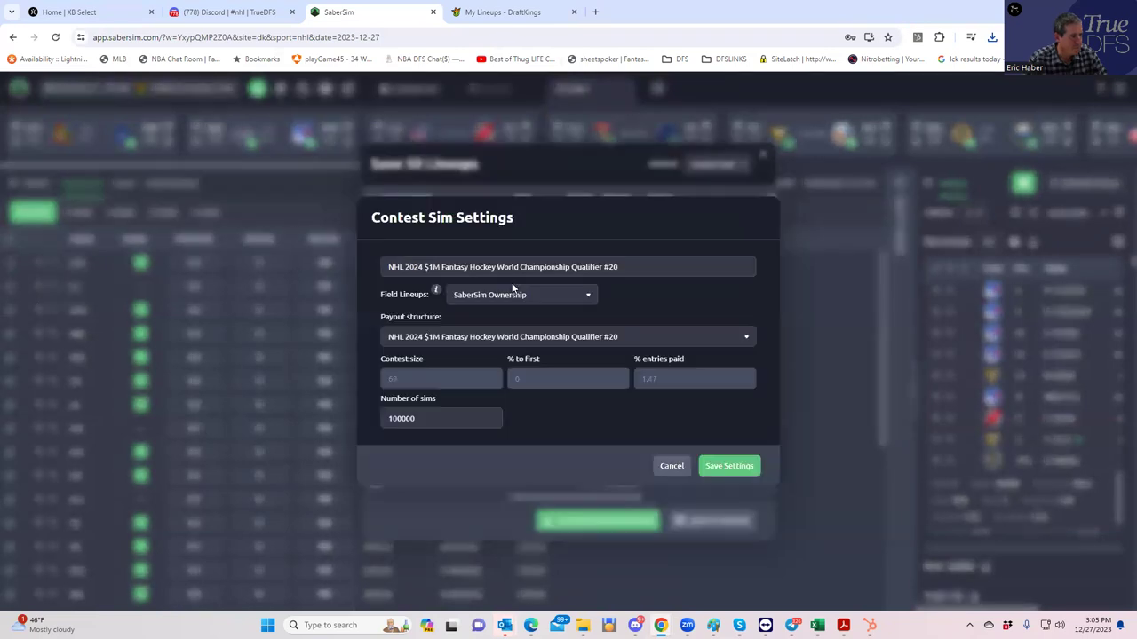
{"action": "left_click", "coordinate": [739, 476]}
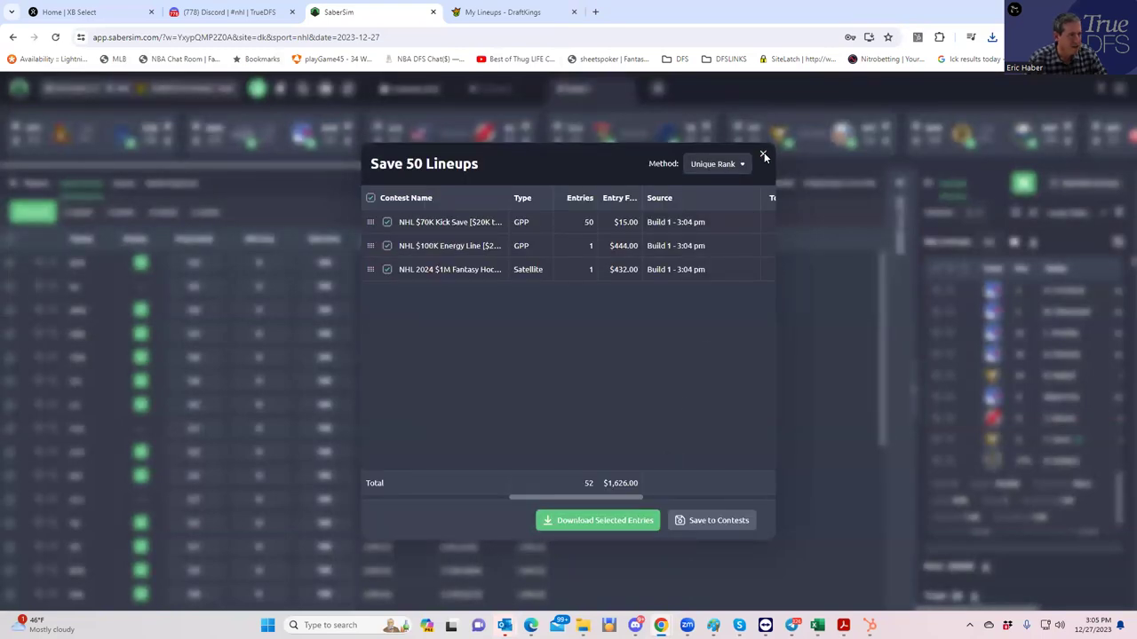
{"action": "left_click", "coordinate": [763, 157]}
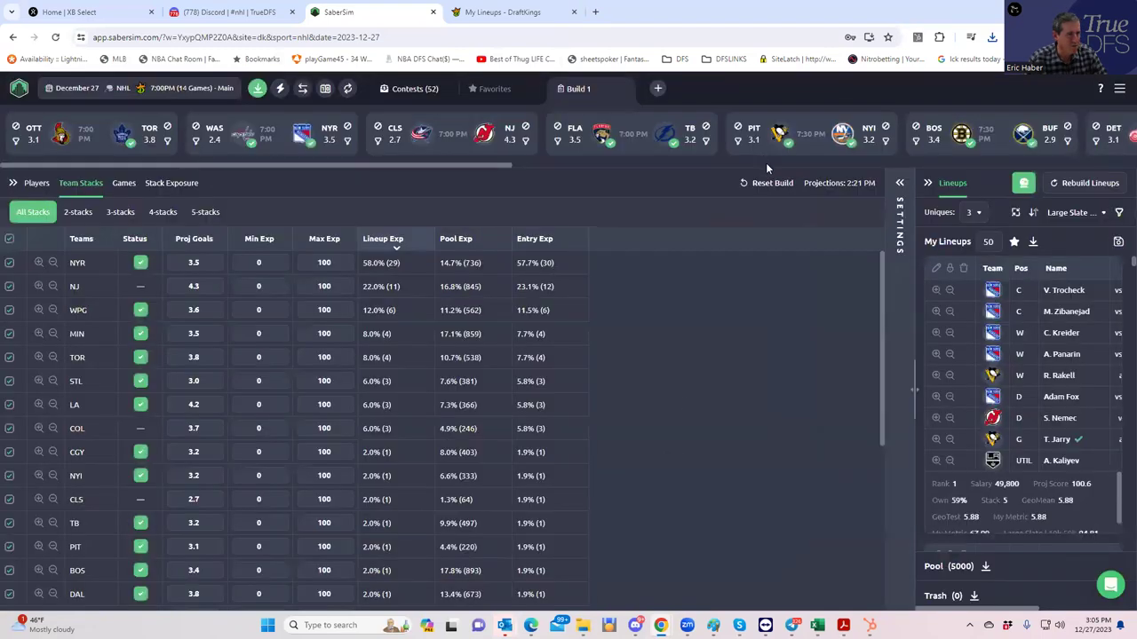
{"action": "left_click", "coordinate": [899, 182]}
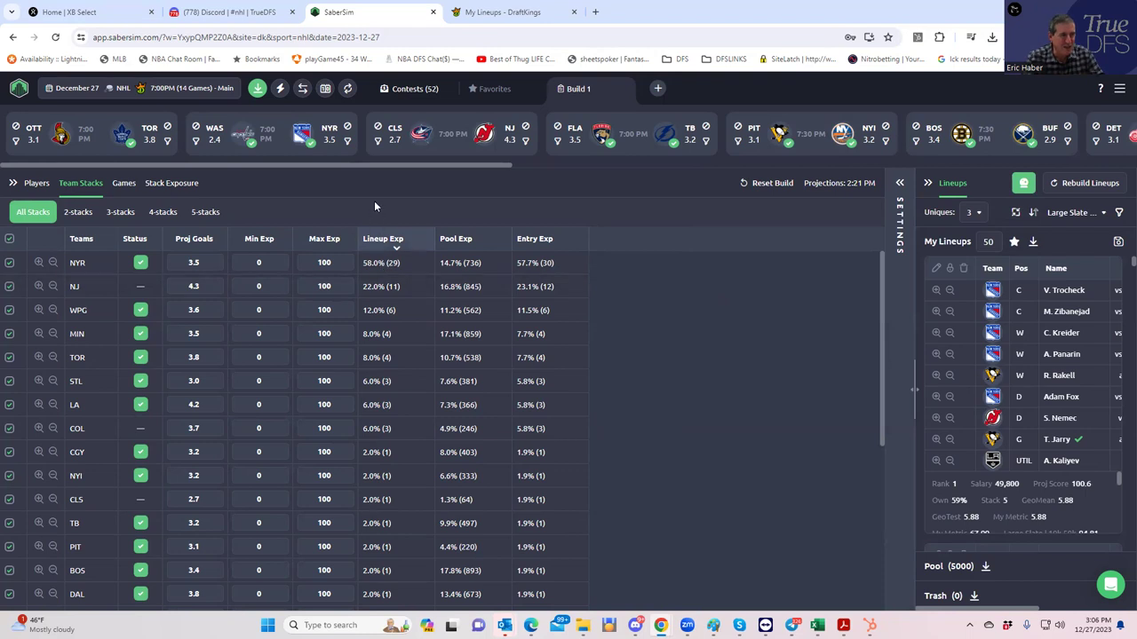
Sort the lineups by RAROI for the NHL $70K Kick Save contest and review the team stack exposures.
{"action": "left_click", "coordinate": [1068, 218]}
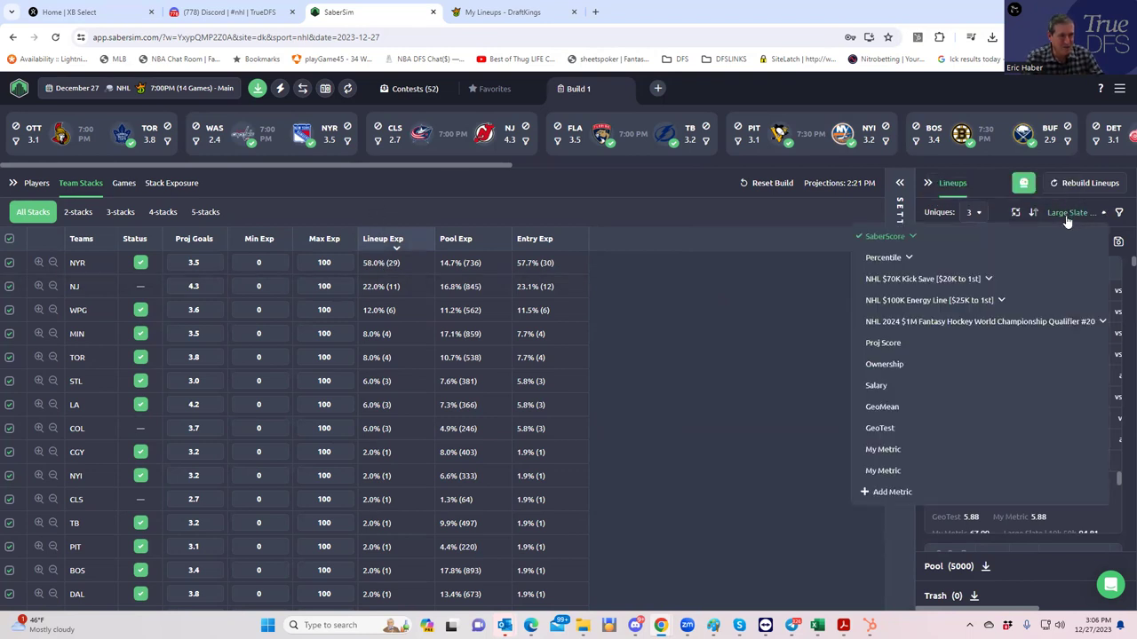
{"action": "left_click", "coordinate": [956, 282]}
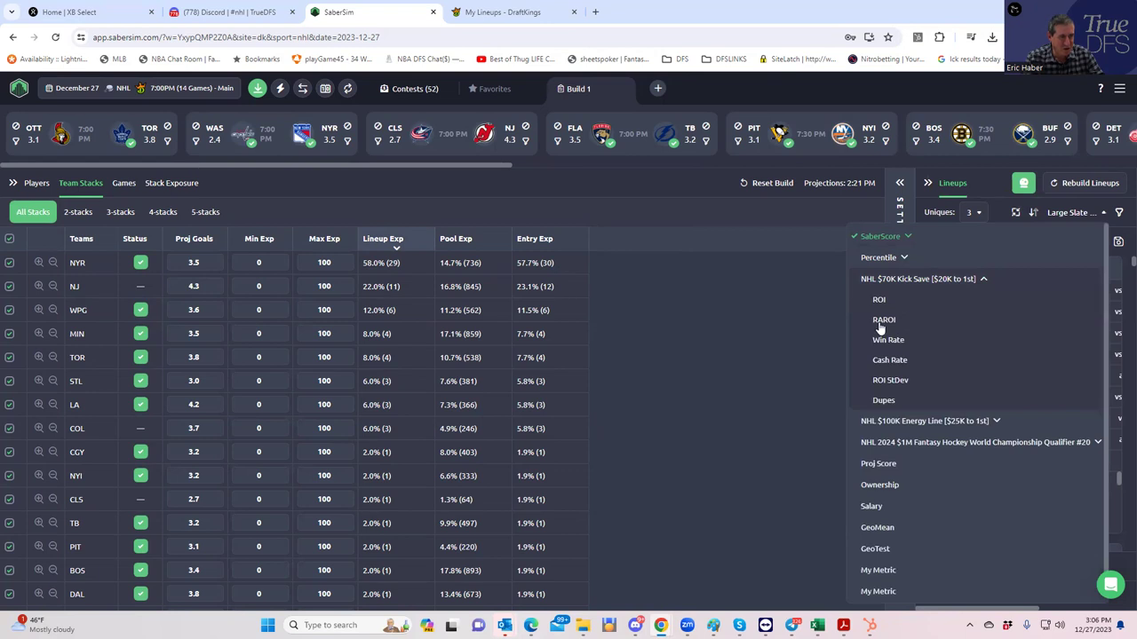
{"action": "left_click", "coordinate": [880, 322]}
{"action": "left_click", "coordinate": [398, 300]}
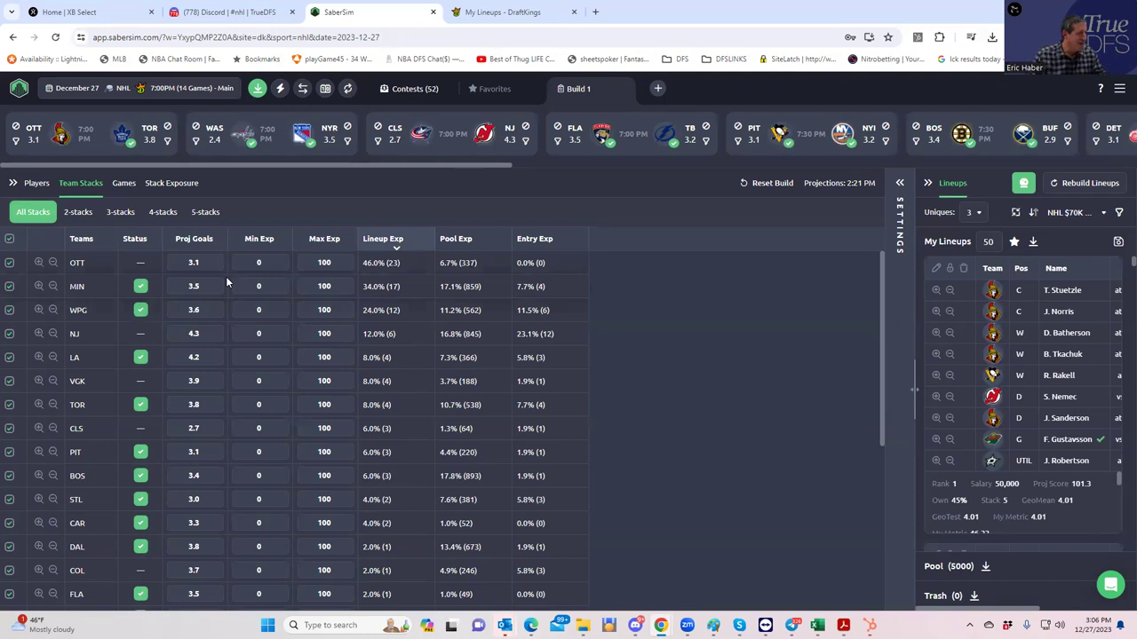
{"action": "scroll", "coordinate": [190, 382], "scroll_direction": "down", "scroll_amount": 2}
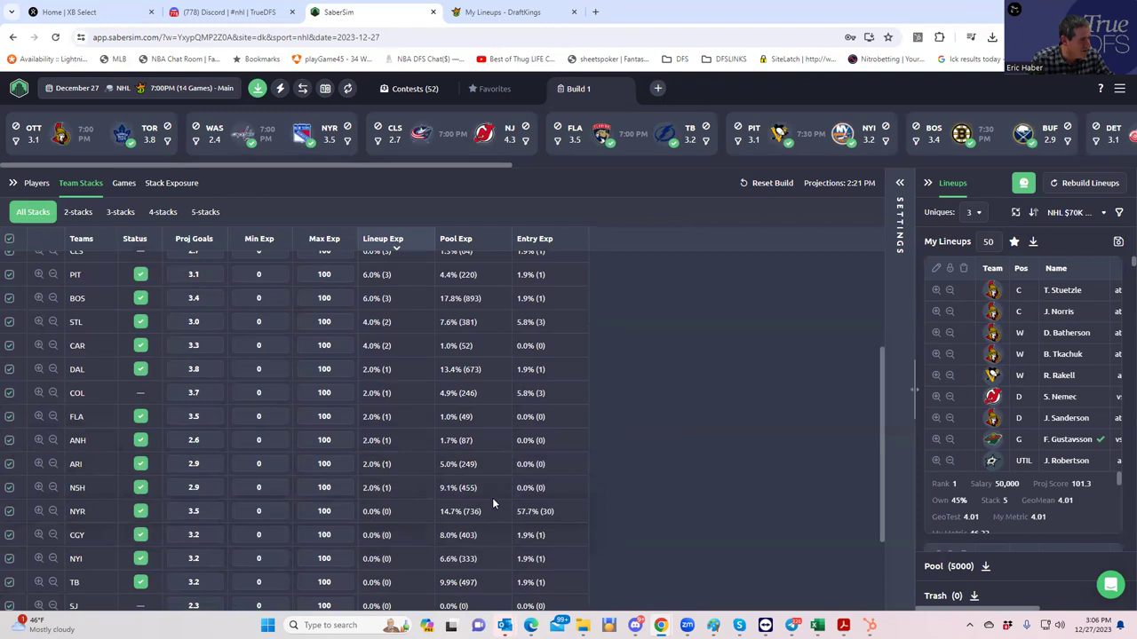
{"action": "scroll", "coordinate": [476, 480], "scroll_direction": "up", "scroll_amount": 3}
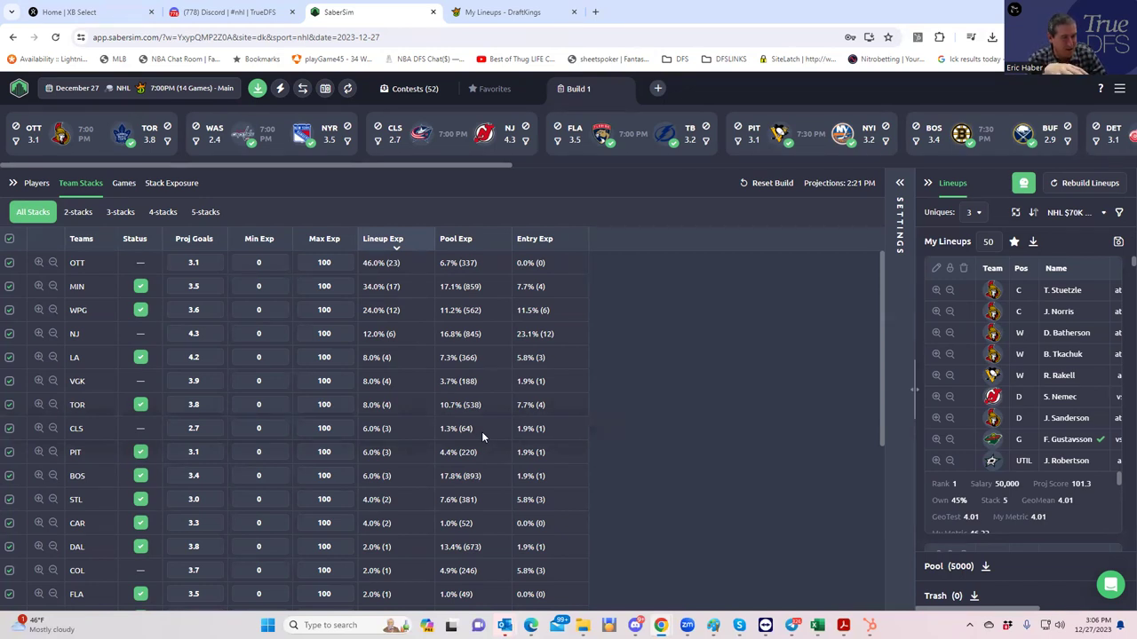
Exclude the stack types 3, 2|2|2|2, 3|3|2 and 5 while keeping 4|2|2, and apply the exposures.
{"action": "left_click", "coordinate": [174, 183]}
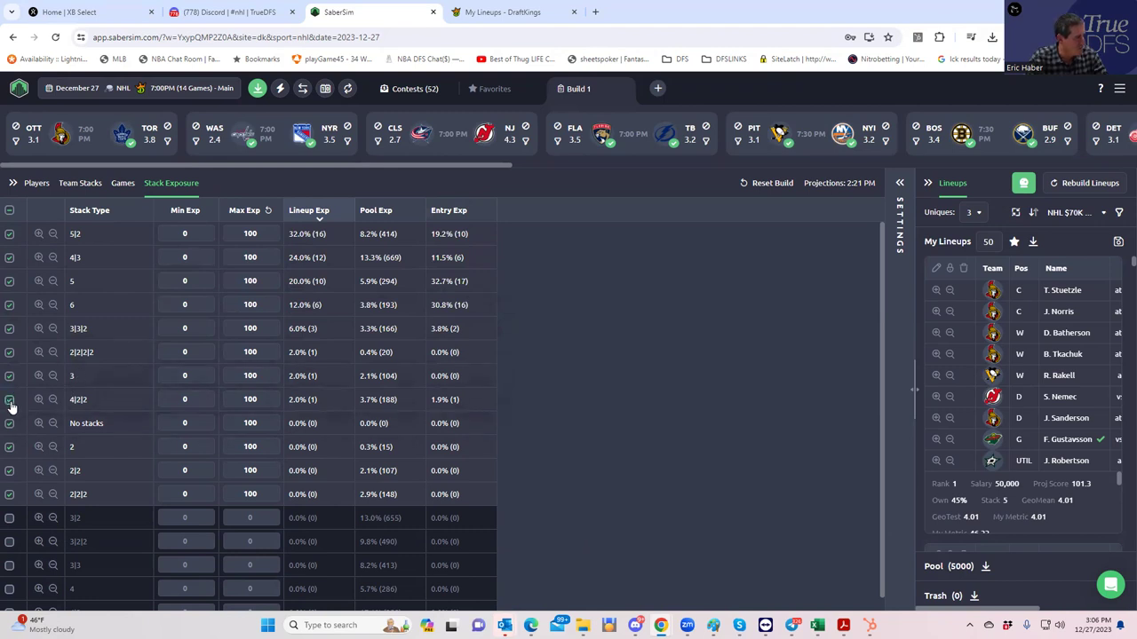
{"action": "left_click", "coordinate": [10, 401]}
{"action": "left_click", "coordinate": [9, 400]}
{"action": "left_click", "coordinate": [10, 377]}
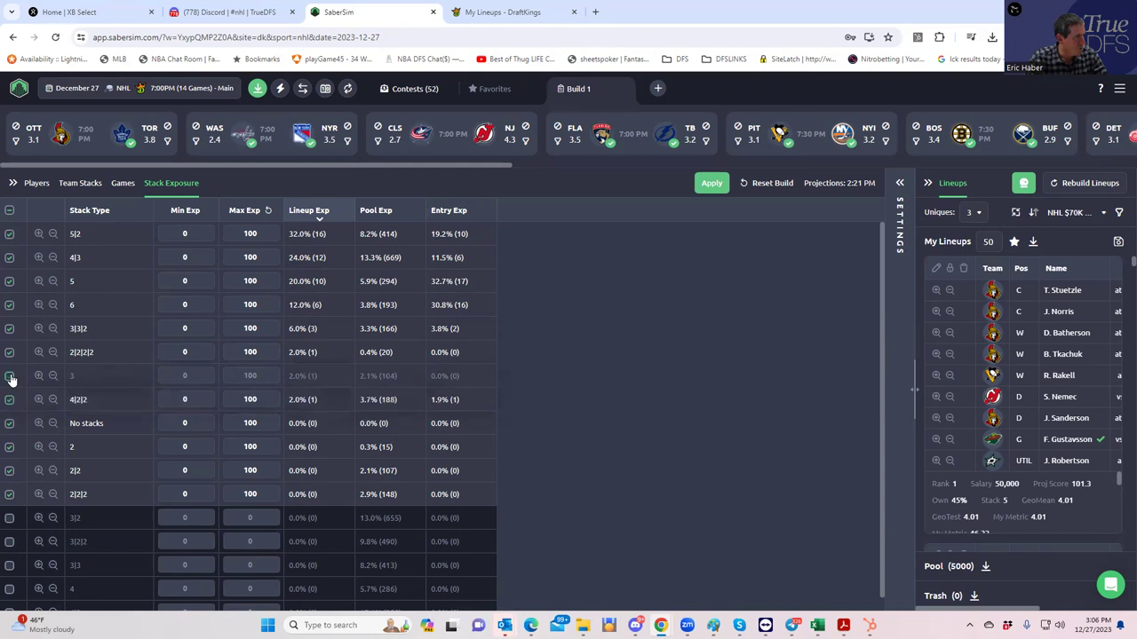
{"action": "left_click", "coordinate": [9, 353]}
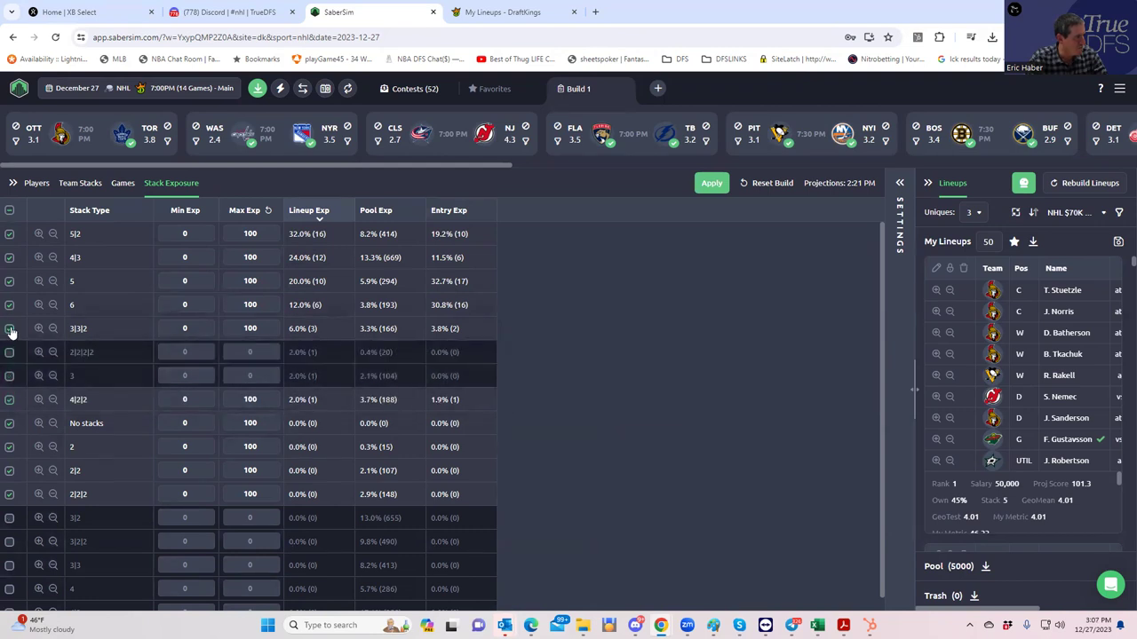
{"action": "left_click", "coordinate": [10, 329]}
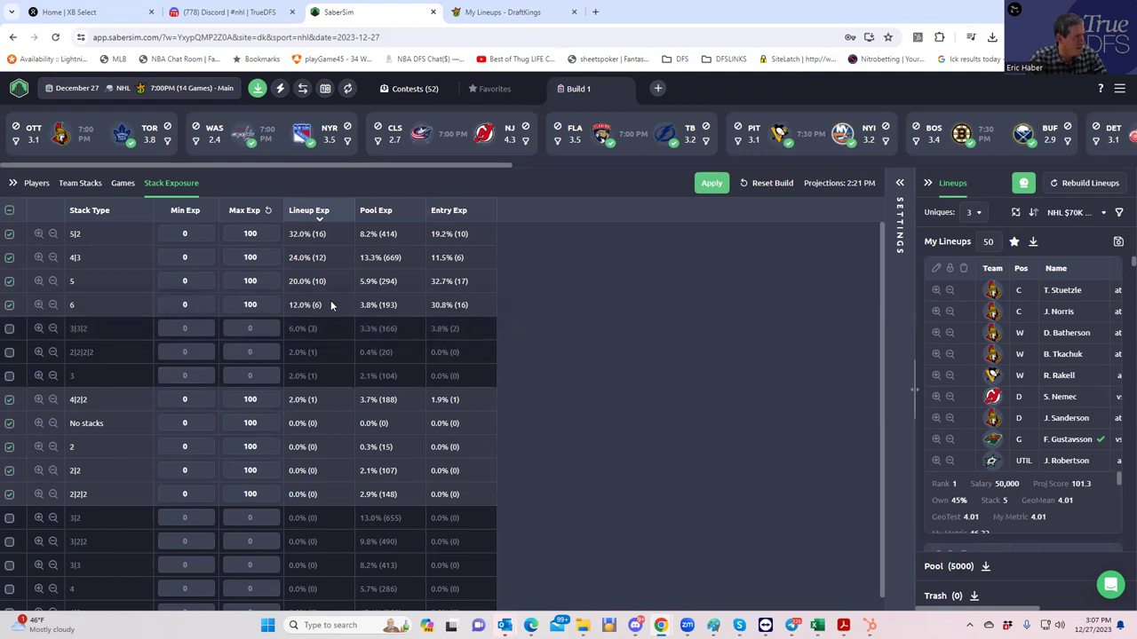
{"action": "left_click", "coordinate": [10, 281]}
{"action": "left_click", "coordinate": [708, 186]}
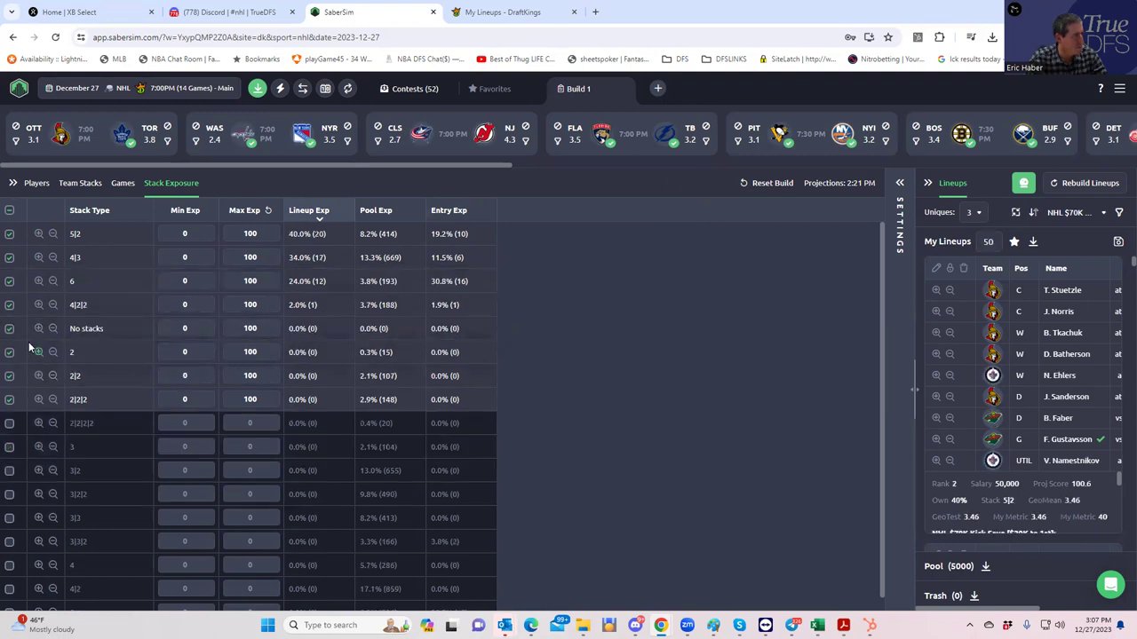
Exclude the stack type 4|2|2 while keeping No stacks, apply the exposures and show the team stacks.
{"action": "left_click", "coordinate": [10, 329]}
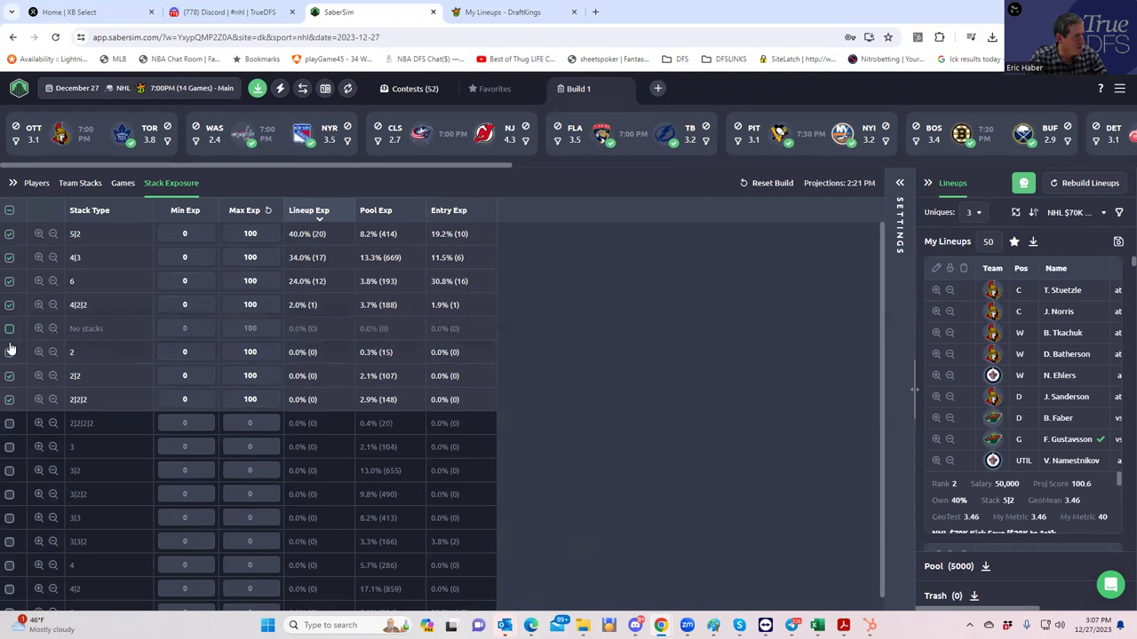
{"action": "left_click", "coordinate": [9, 329]}
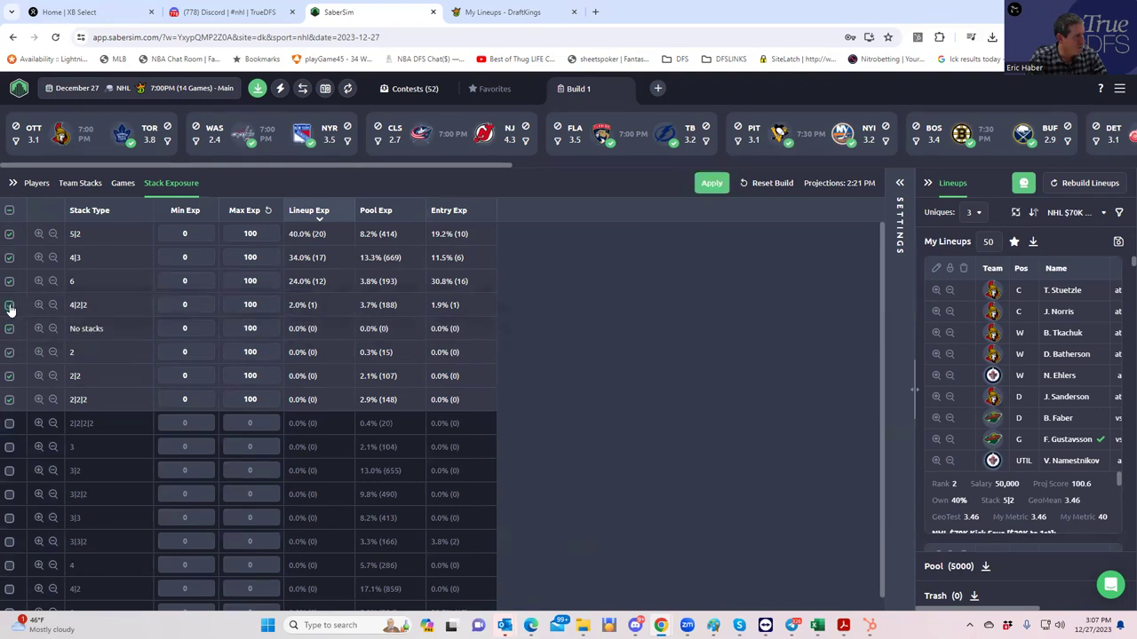
{"action": "left_click", "coordinate": [10, 306]}
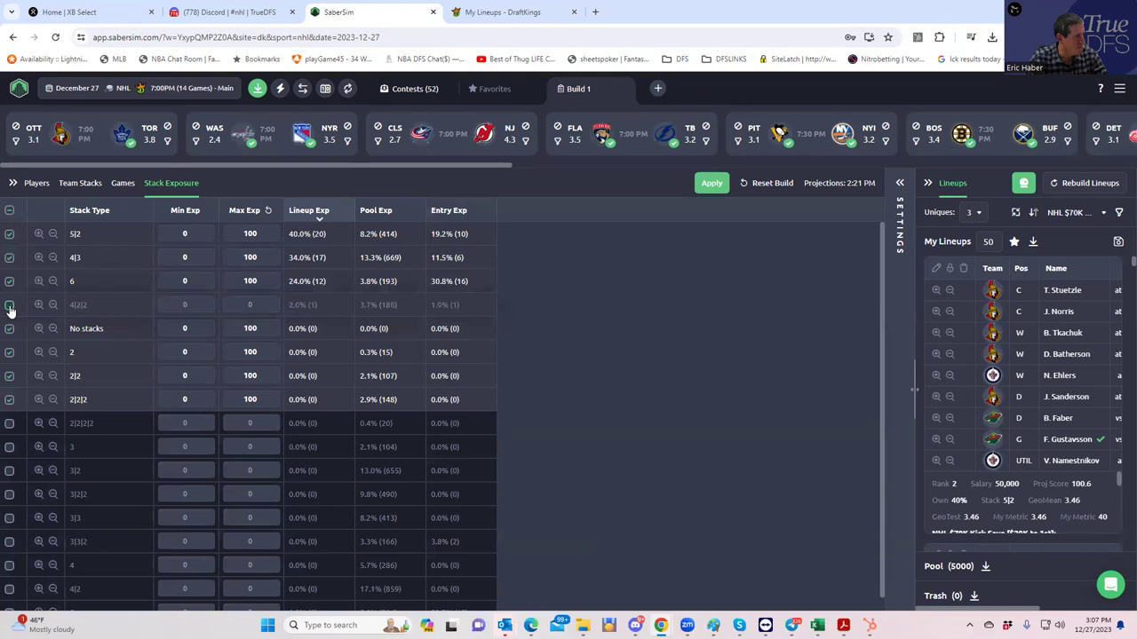
{"action": "left_click", "coordinate": [689, 193]}
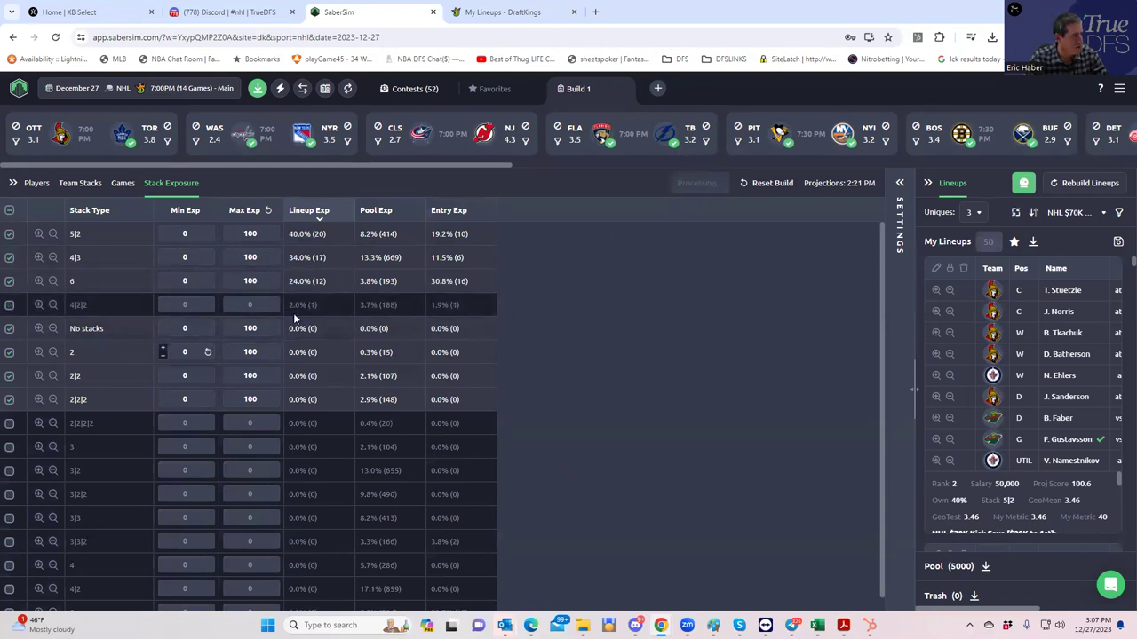
{"action": "left_click", "coordinate": [85, 183]}
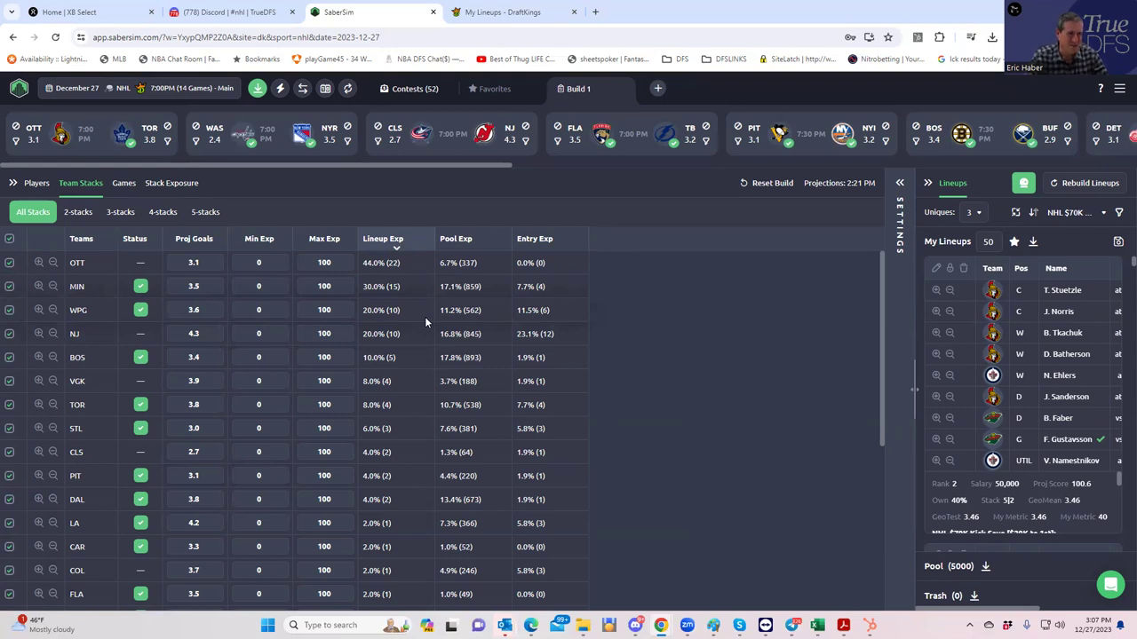
Save the 50 lineups only to the NHL $70K Kick Save contest, leaving out the Energy Line and Championship Qualifier contests.
{"action": "left_click", "coordinate": [1116, 244]}
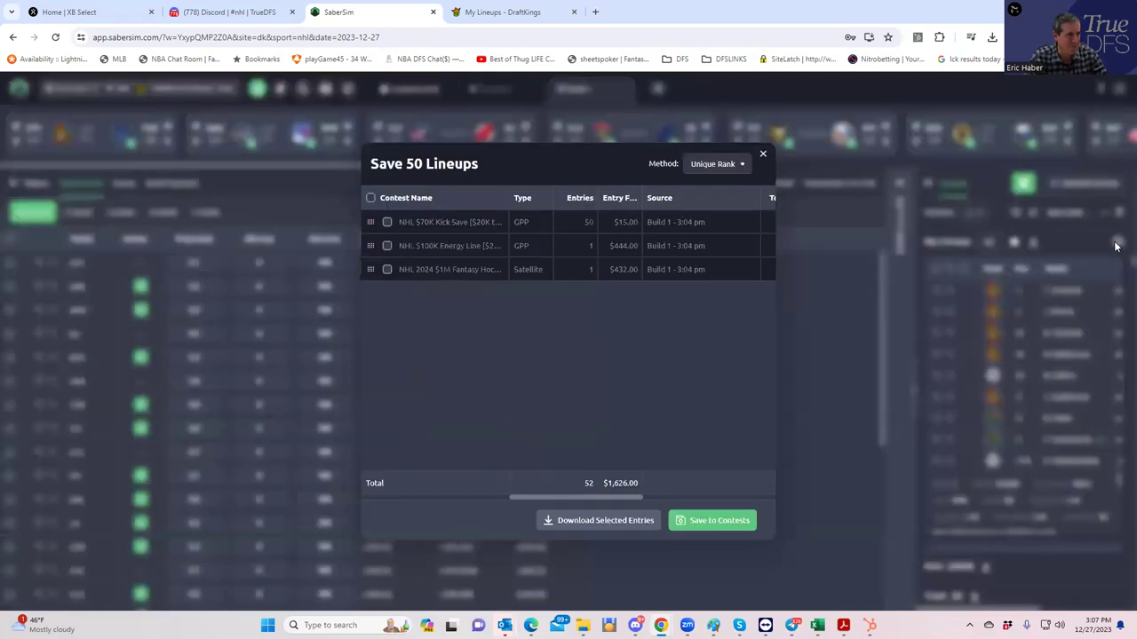
{"action": "left_click", "coordinate": [387, 247]}
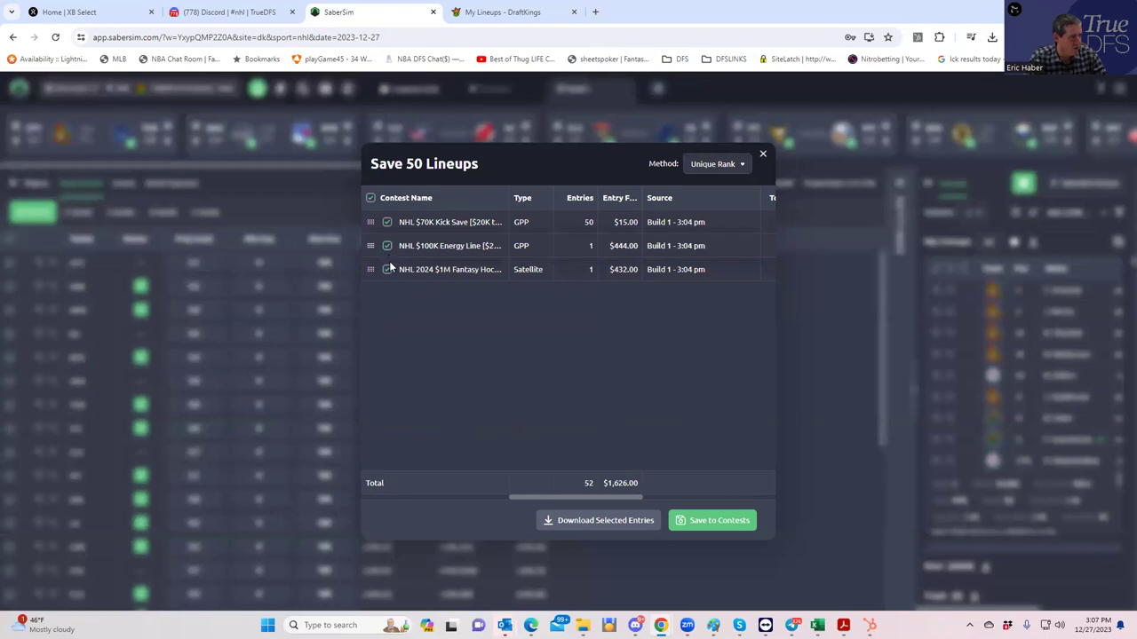
{"action": "left_click", "coordinate": [387, 269]}
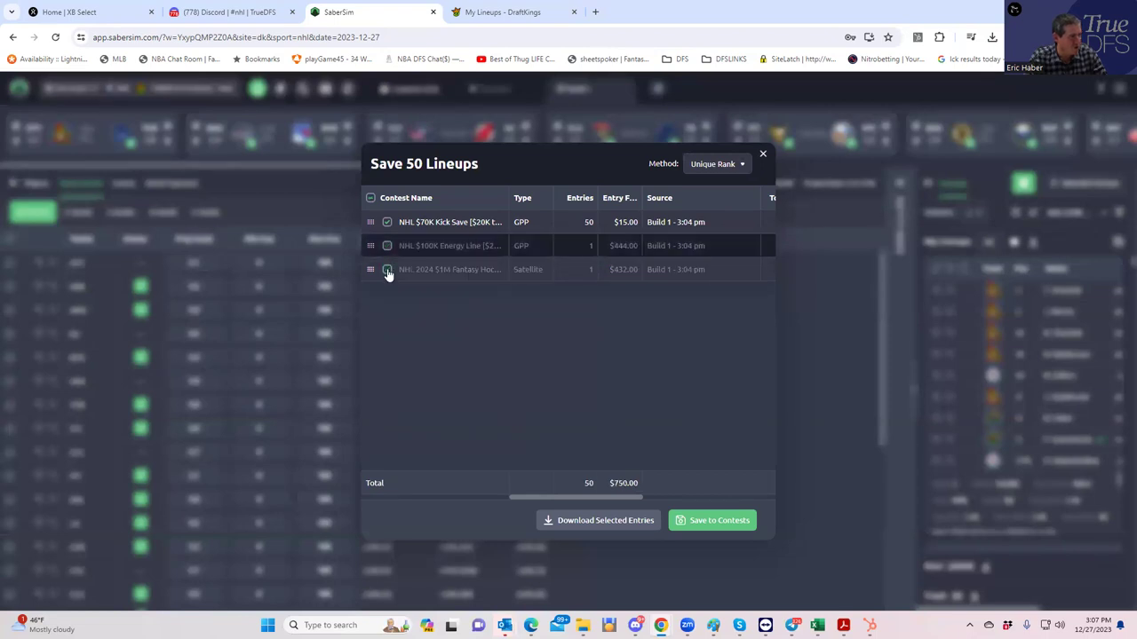
{"action": "left_click", "coordinate": [697, 521]}
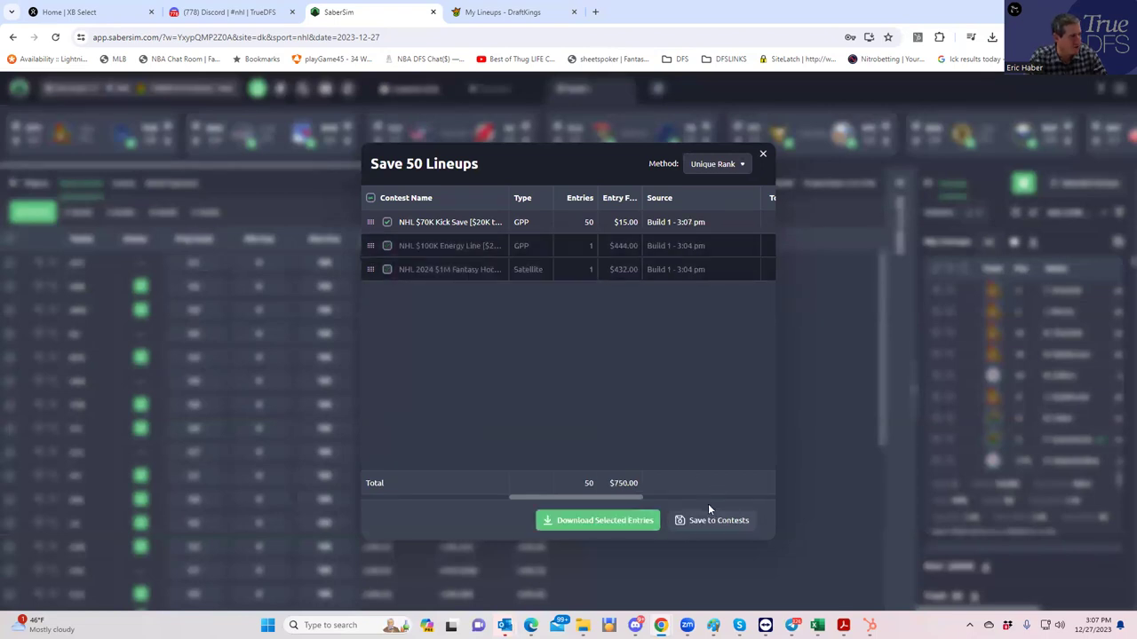
{"action": "left_click", "coordinate": [763, 157]}
Sort the lineups by RAROI for the NHL $100K Energy Line contest.
{"action": "left_click", "coordinate": [1088, 213]}
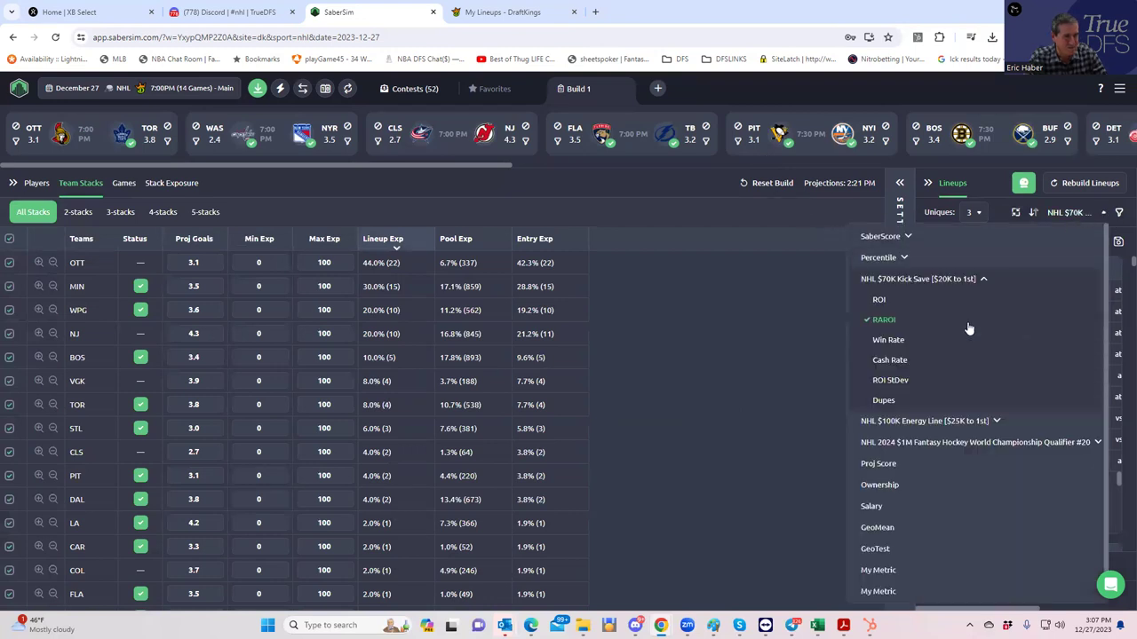
{"action": "left_click", "coordinate": [952, 423]}
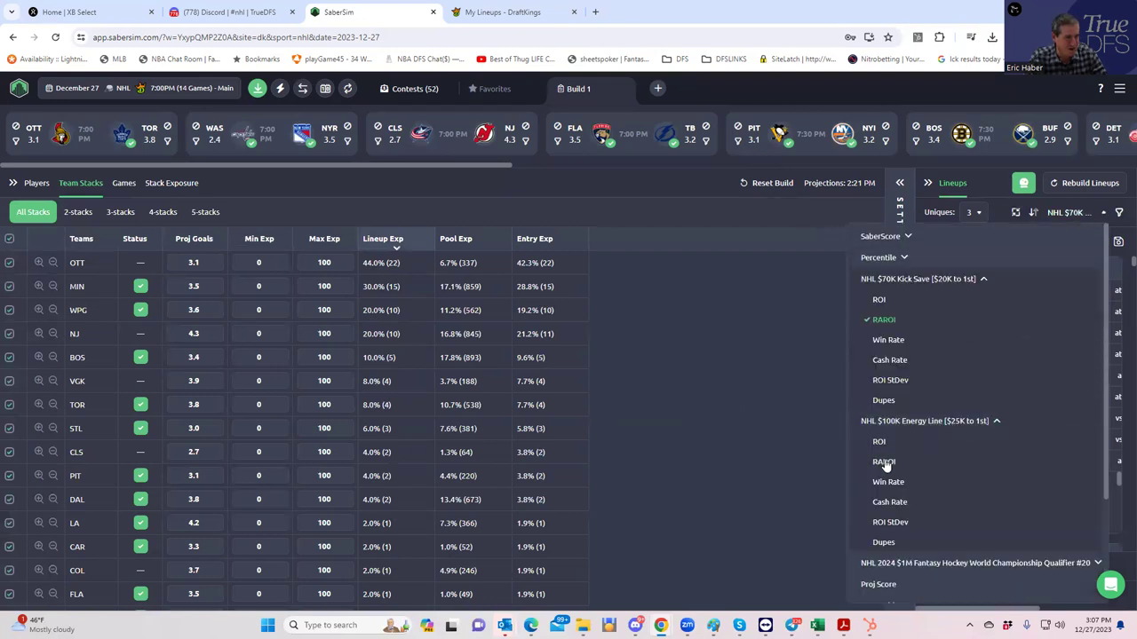
{"action": "left_click", "coordinate": [884, 462]}
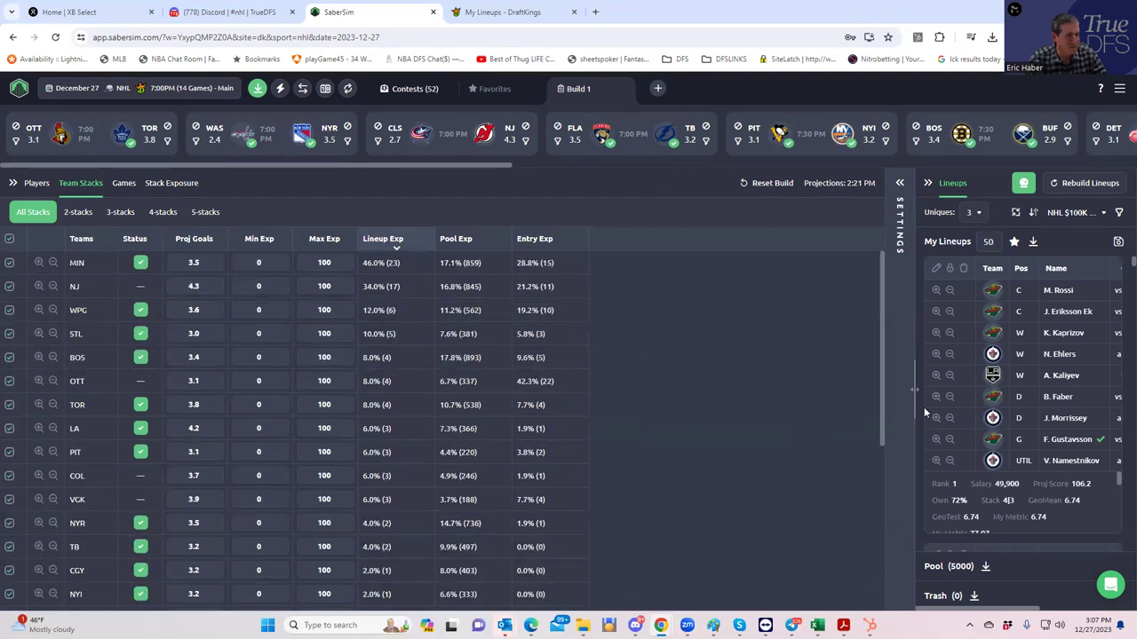
Save the lineups only to the NHL $100K Energy Line contest, leaving out the Kick Save contest and the Championship Qualifier.
{"action": "left_click", "coordinate": [1116, 244]}
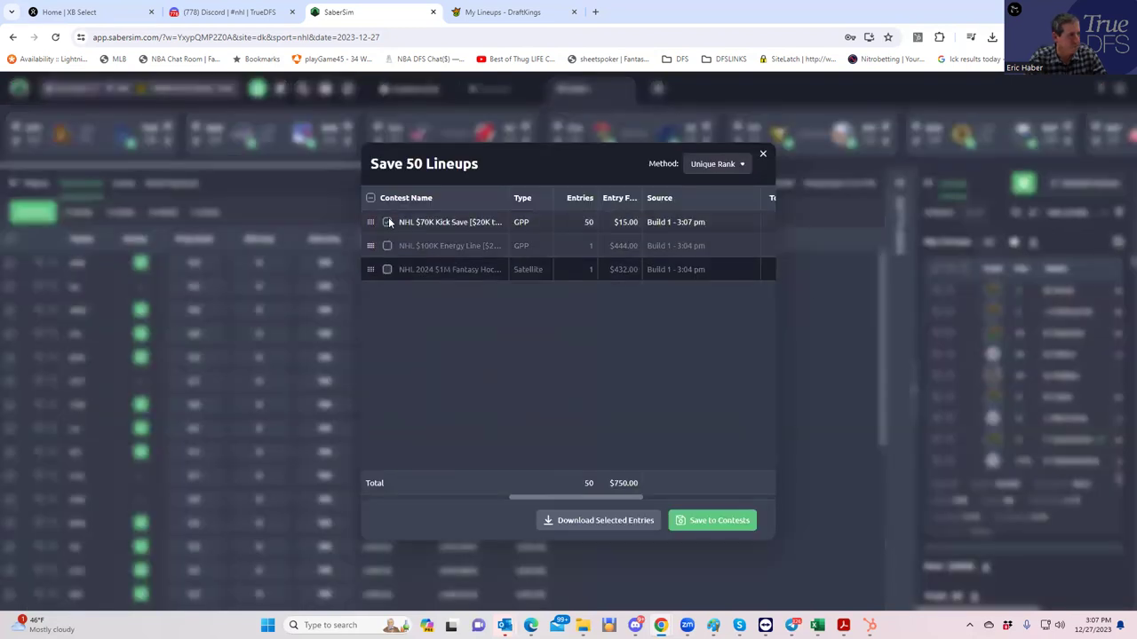
{"action": "left_click", "coordinate": [388, 222]}
{"action": "left_click", "coordinate": [387, 246]}
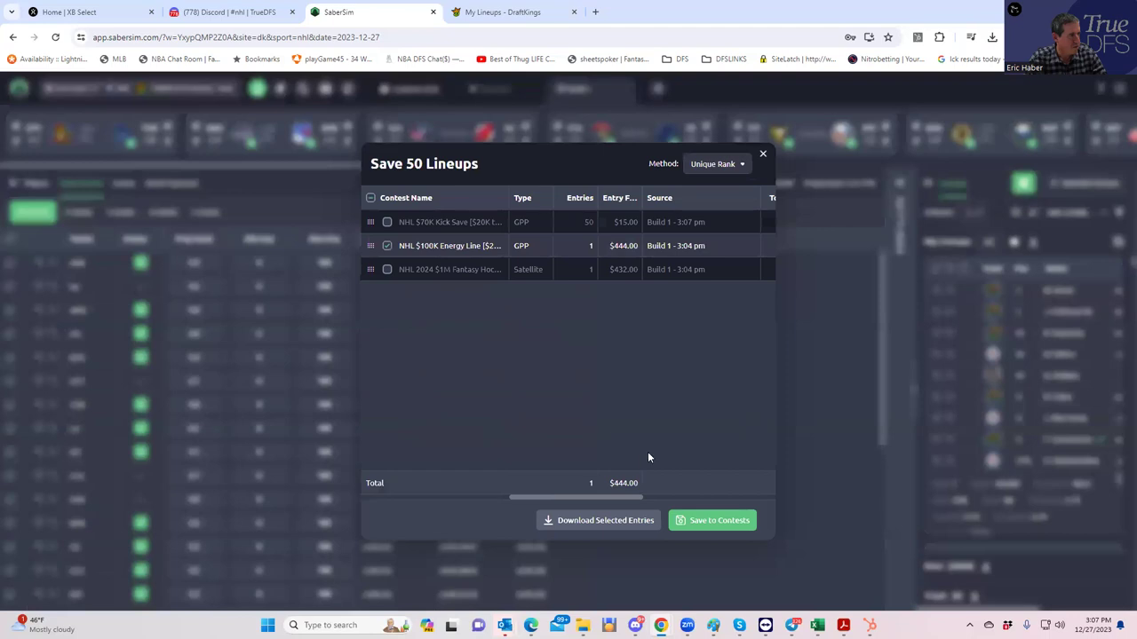
{"action": "left_click", "coordinate": [710, 522]}
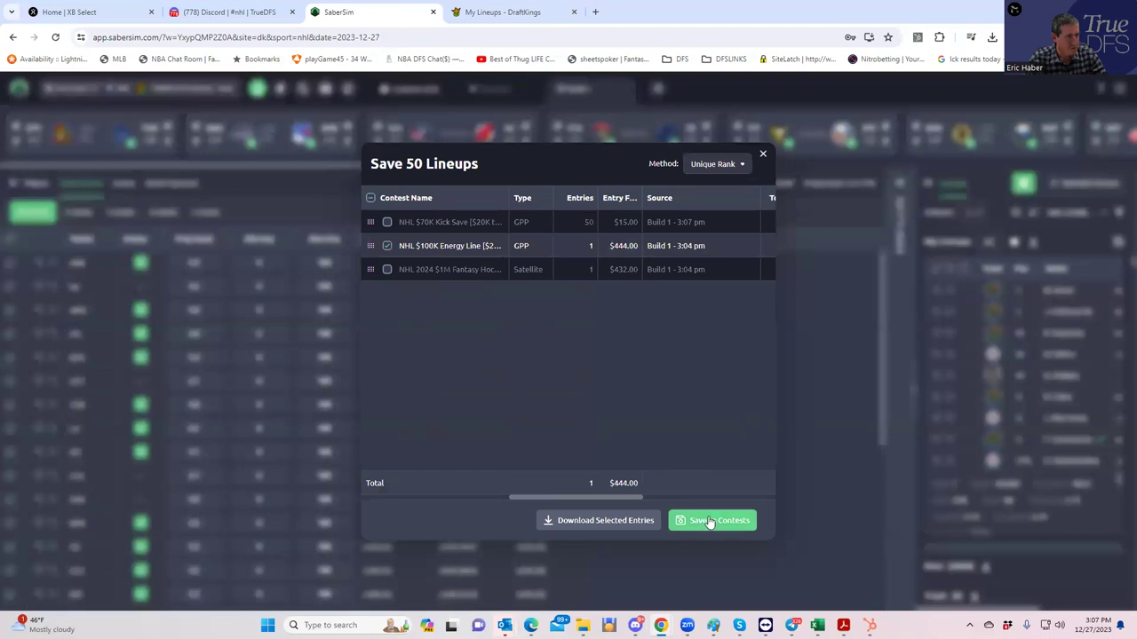
{"action": "left_click", "coordinate": [762, 155]}
Sort the lineups by RAROI for the NHL 2024 $1M Fantasy Hockey World Championship Qualifier #20.
{"action": "left_click", "coordinate": [1073, 212]}
{"action": "scroll", "coordinate": [1018, 373], "scroll_direction": "down", "scroll_amount": 3}
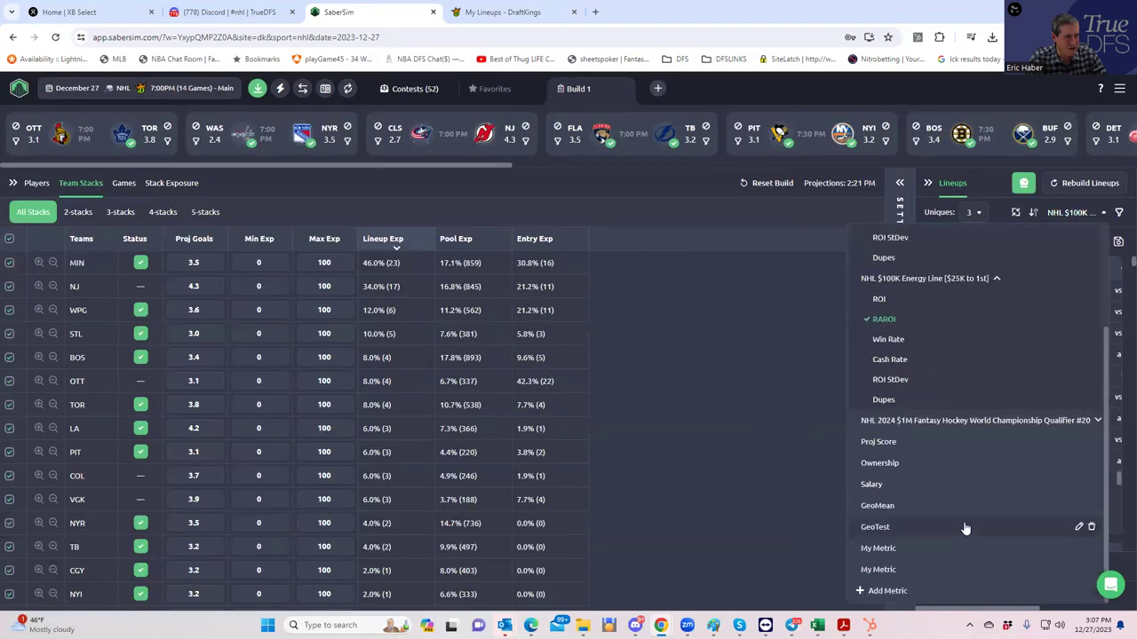
{"action": "left_click", "coordinate": [965, 422]}
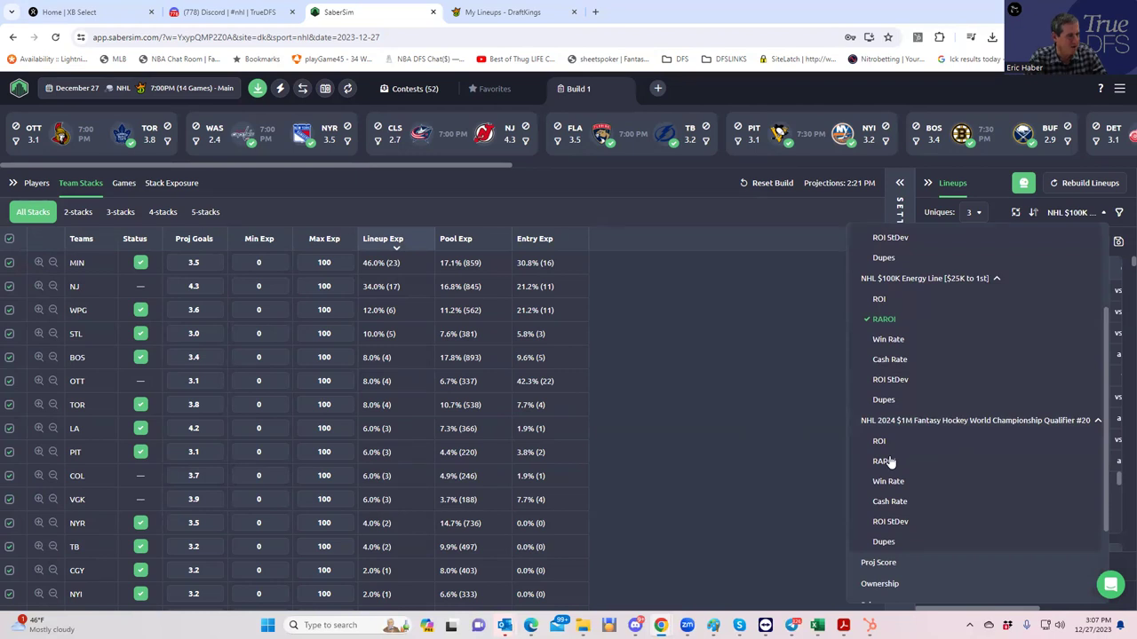
{"action": "left_click", "coordinate": [883, 458]}
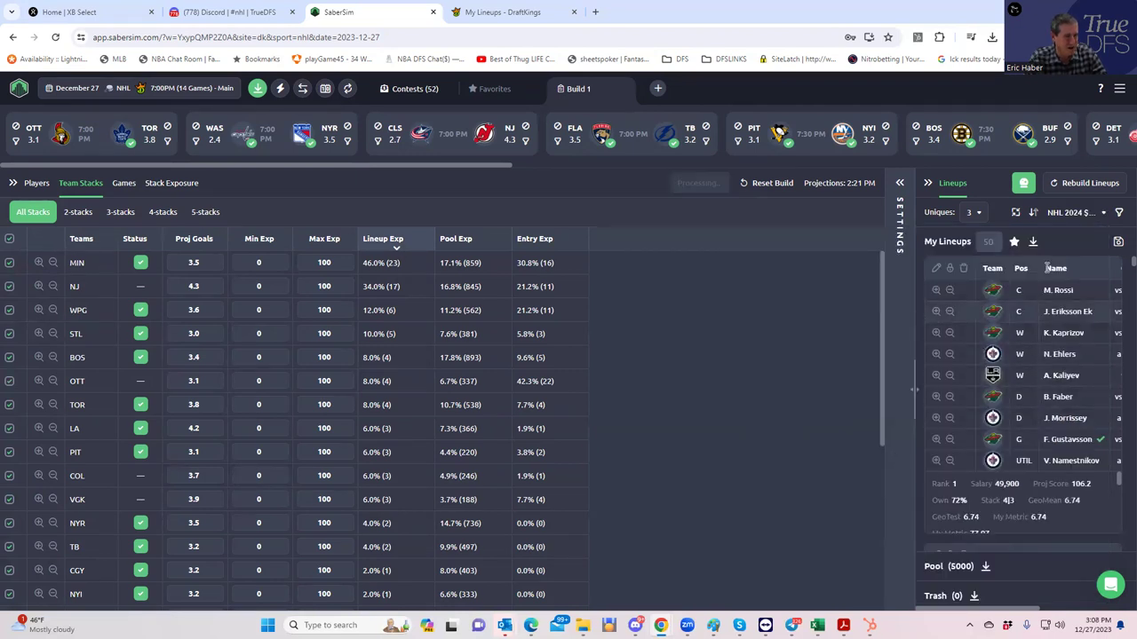
Save the lineups only to the NHL 2024 $1M Fantasy Hockey qualifier, leaving out the Energy Line and Kick Save contests.
{"action": "left_click", "coordinate": [1117, 244]}
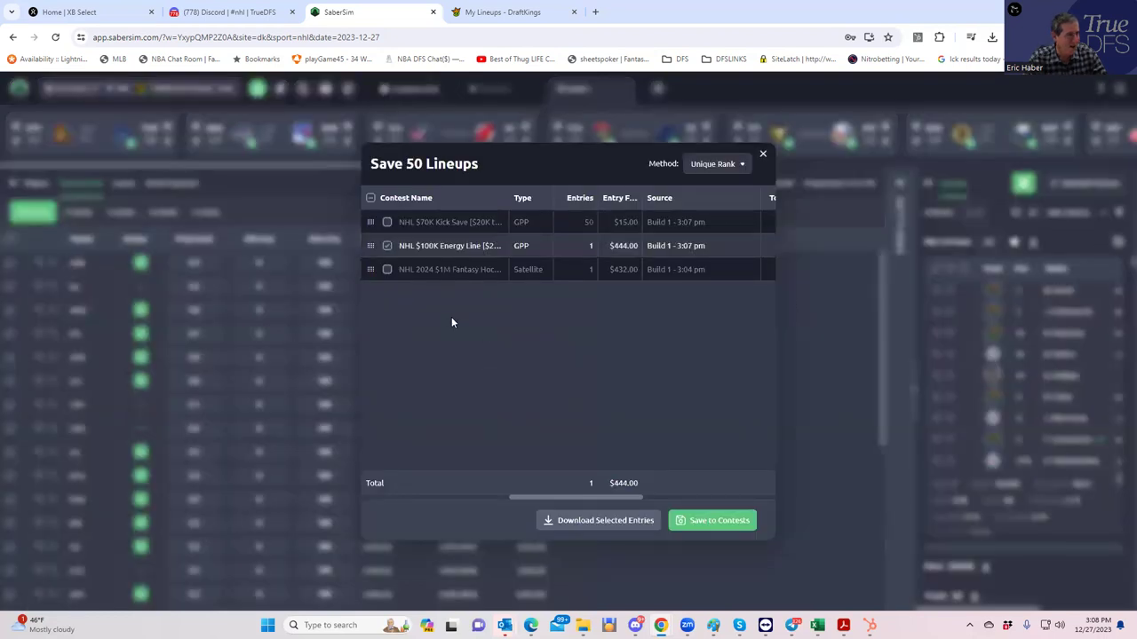
{"action": "left_click", "coordinate": [388, 246]}
{"action": "left_click", "coordinate": [387, 246]}
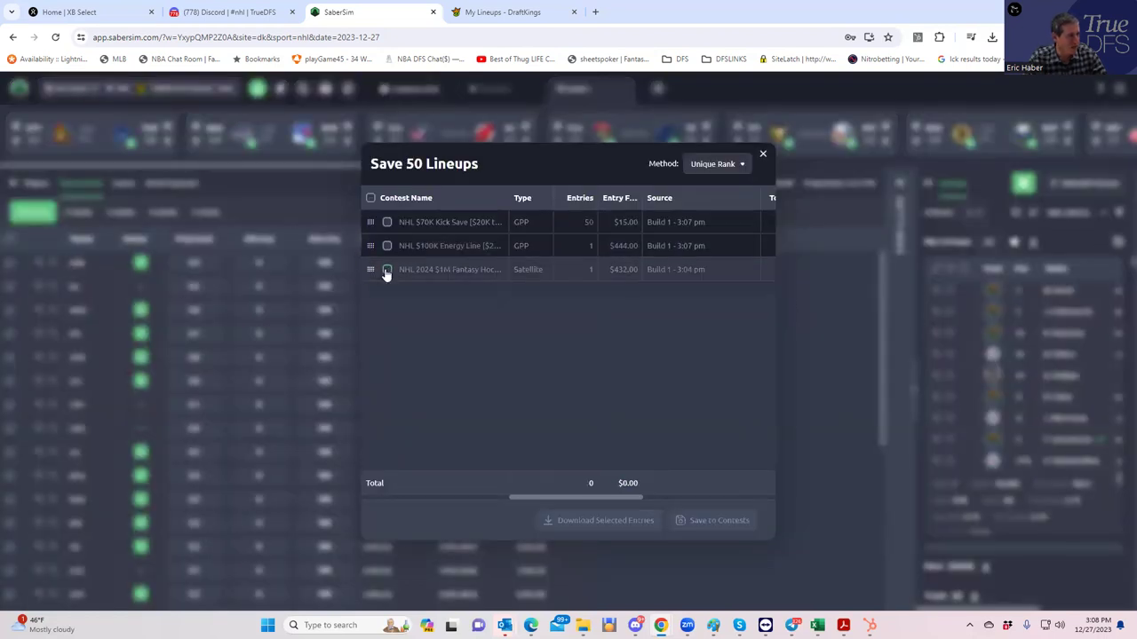
{"action": "left_click", "coordinate": [388, 270]}
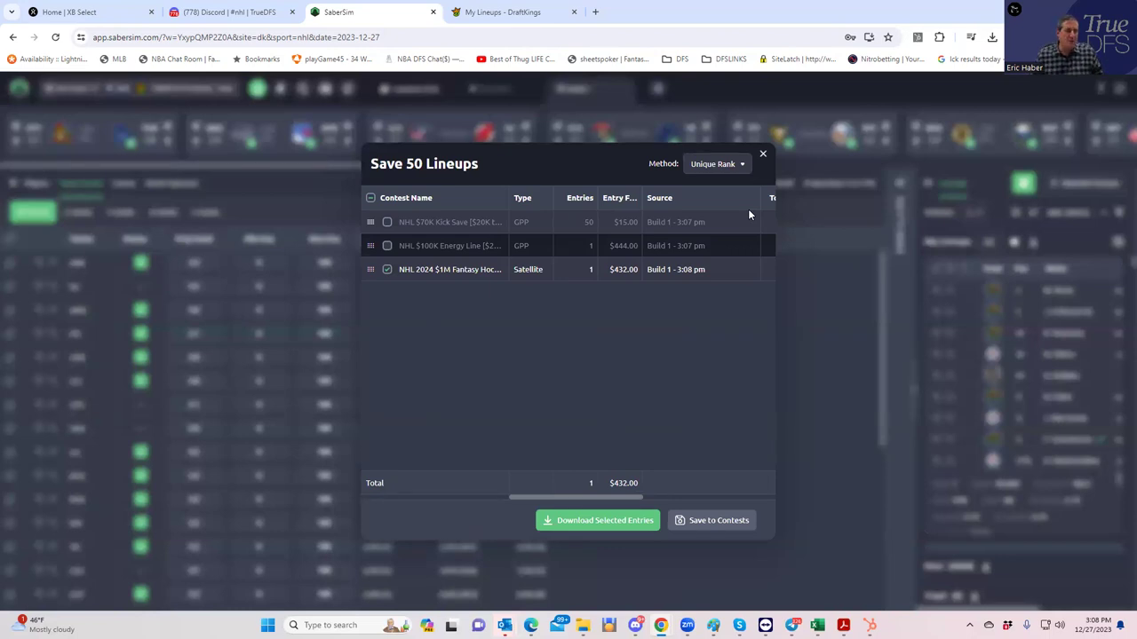
{"action": "left_click", "coordinate": [762, 154]}
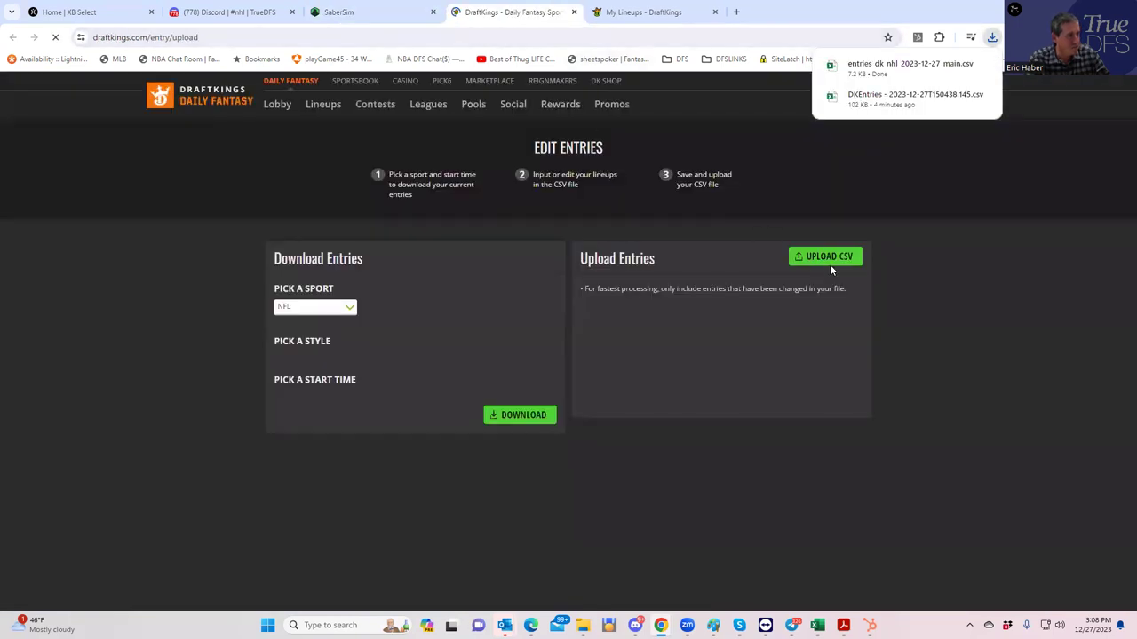
Upload the file entries_dk_nhl_2023-12-27_main from the Downloads folder to the DraftKings entry upload page.
{"action": "left_click", "coordinate": [825, 258]}
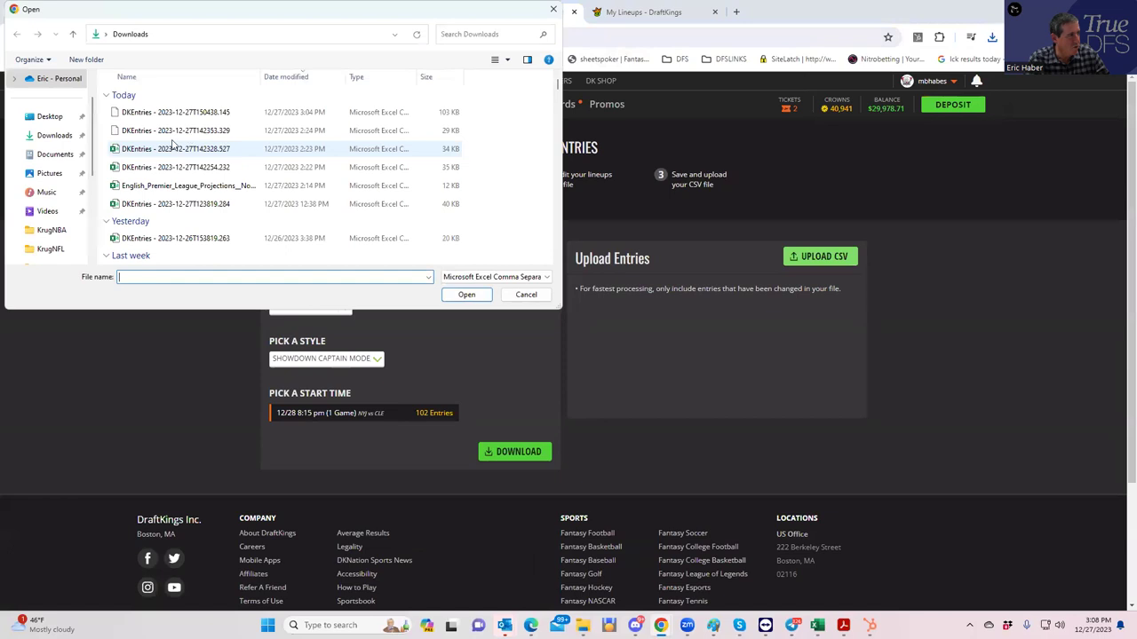
{"action": "left_click", "coordinate": [54, 135]}
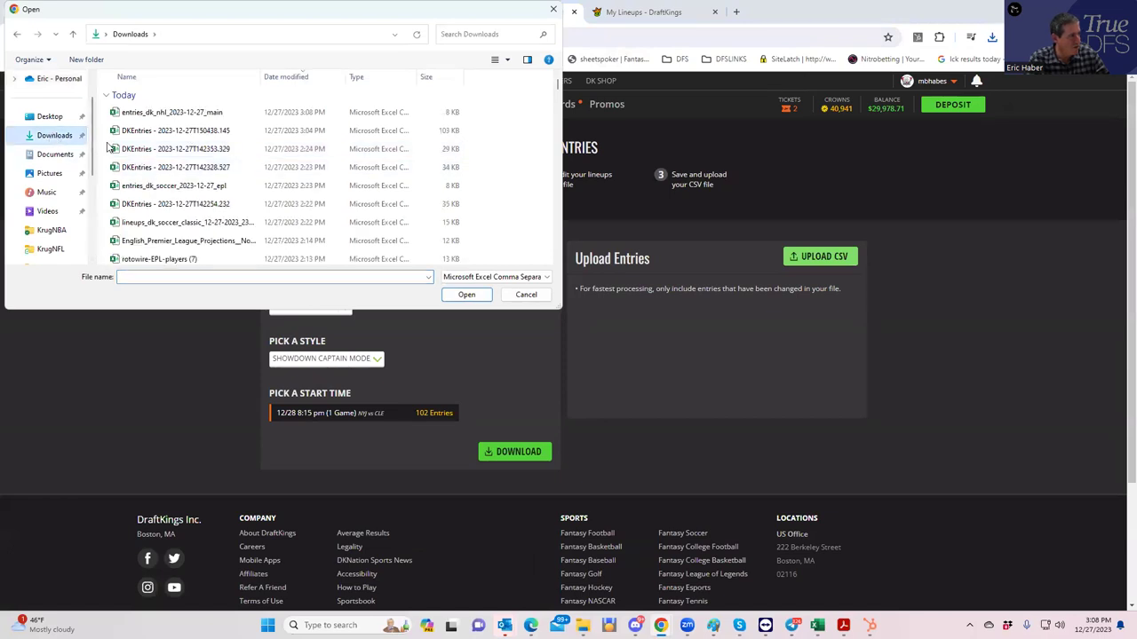
{"action": "left_click", "coordinate": [177, 112]}
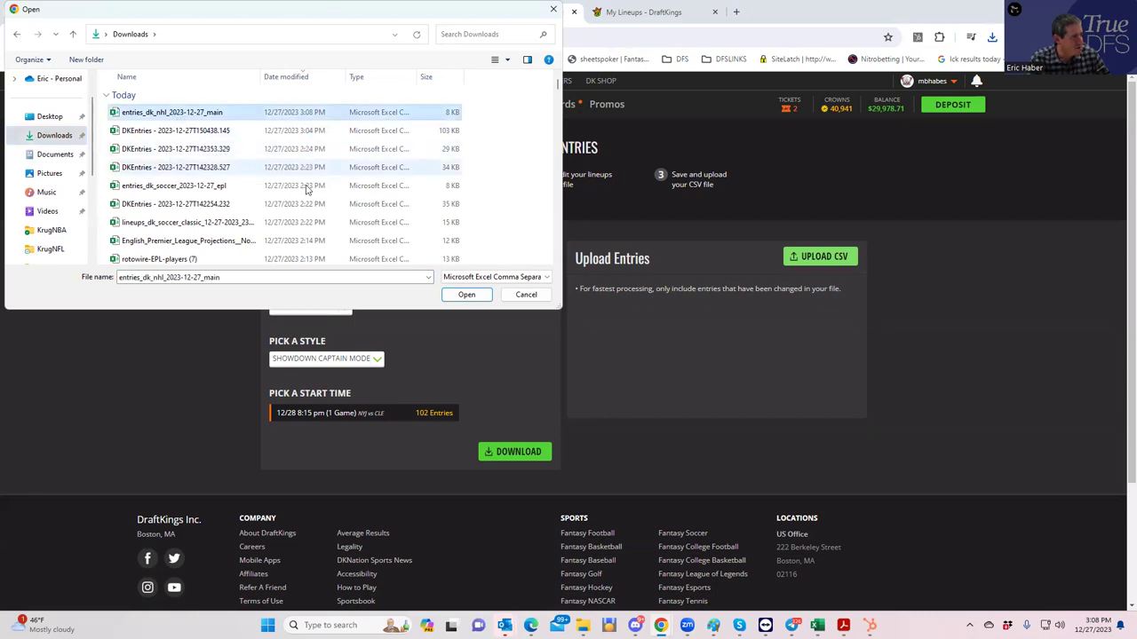
{"action": "left_click", "coordinate": [468, 302]}
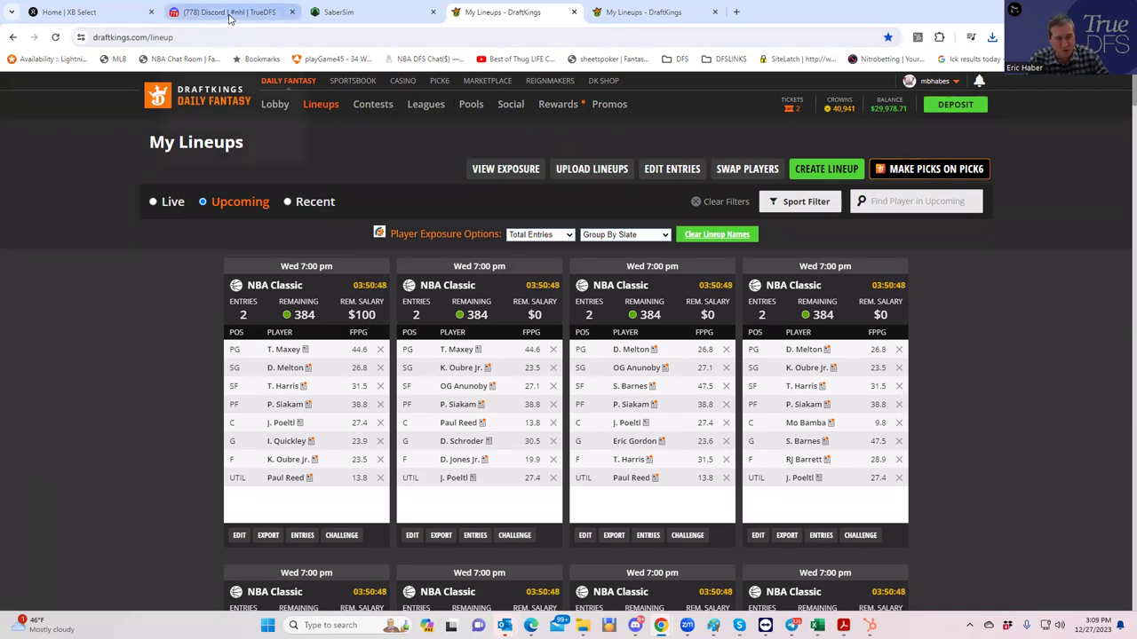
{"action": "mouse_move", "coordinate": [228, 18]}
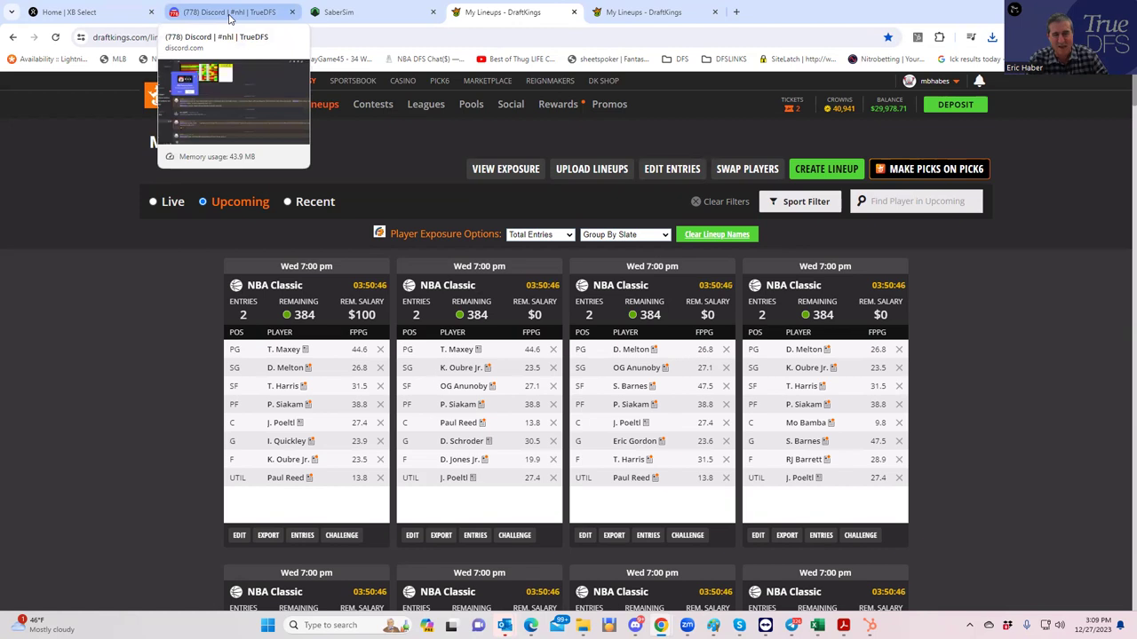